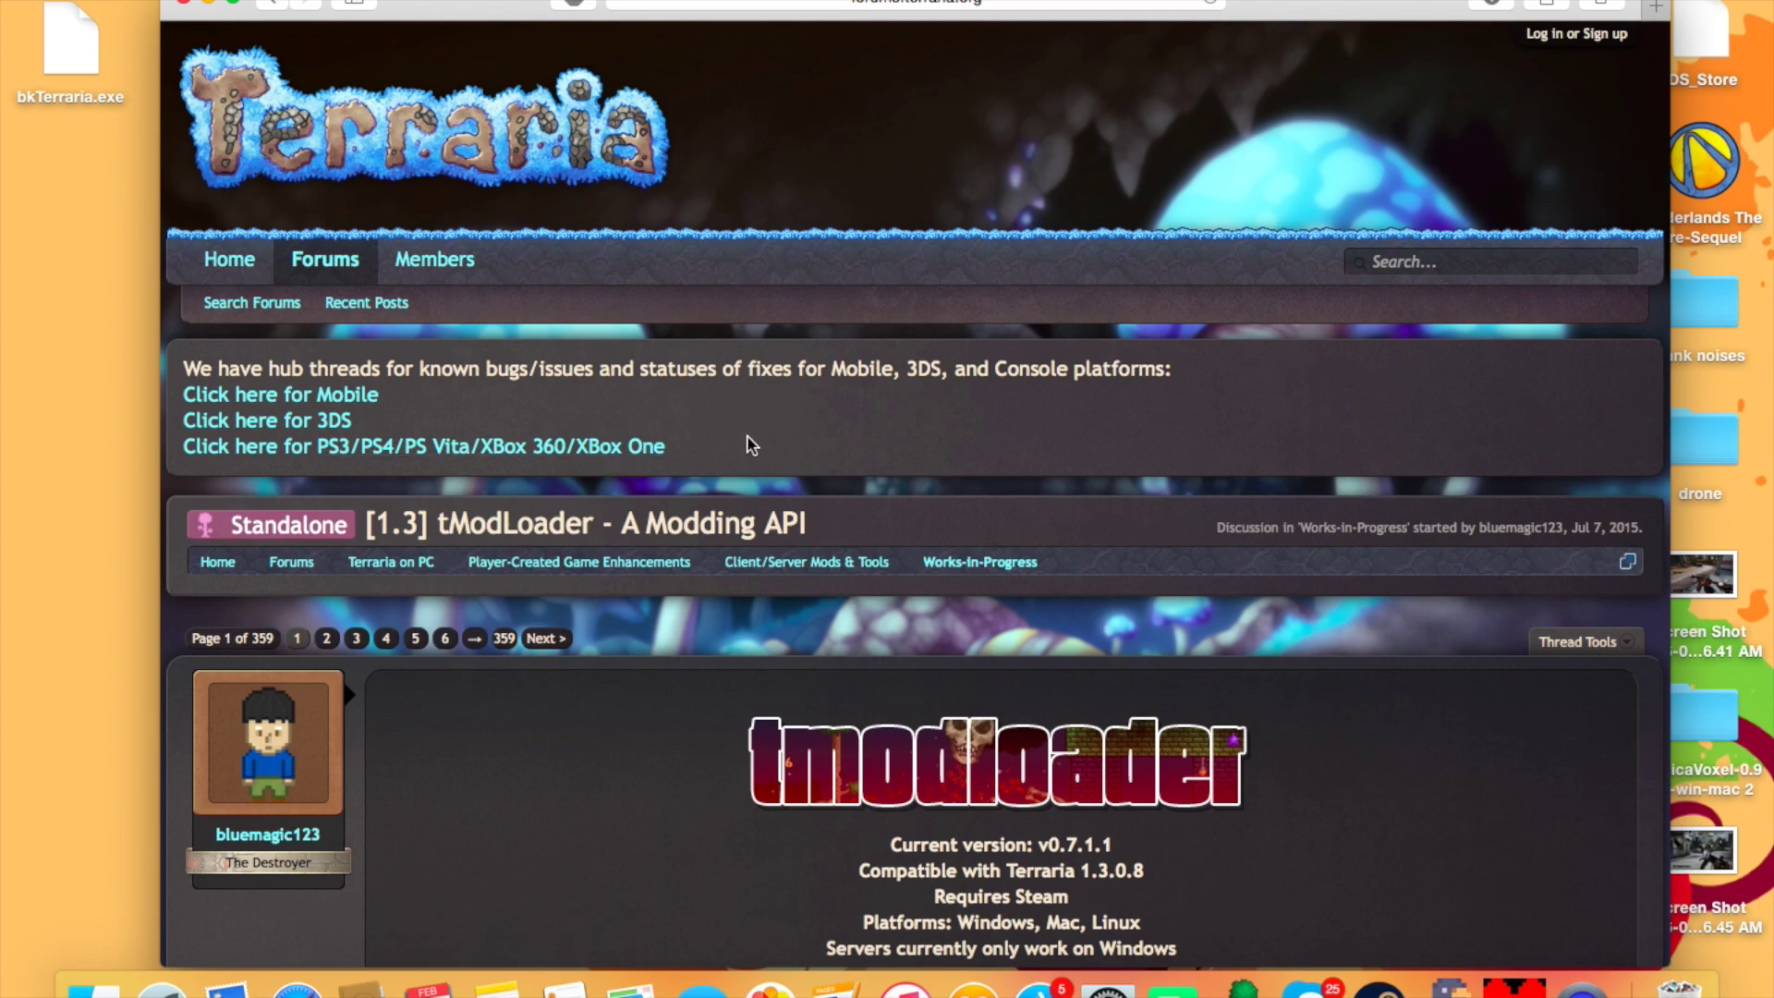
Step: Scroll down the tModLoader thread to view the v0.7.1.1 release post for Terraria 1.3.0.8
{"action": "scroll", "coordinate": [752, 446], "scroll_direction": "down", "scroll_amount": 5}
Step: Reposition the Safari window and switch it to full screen
{"action": "scroll", "coordinate": [752, 445], "scroll_direction": "up", "scroll_amount": 5}
{"action": "left_click_drag", "start_coordinate": [430, 7], "coordinate": [512, 7]}
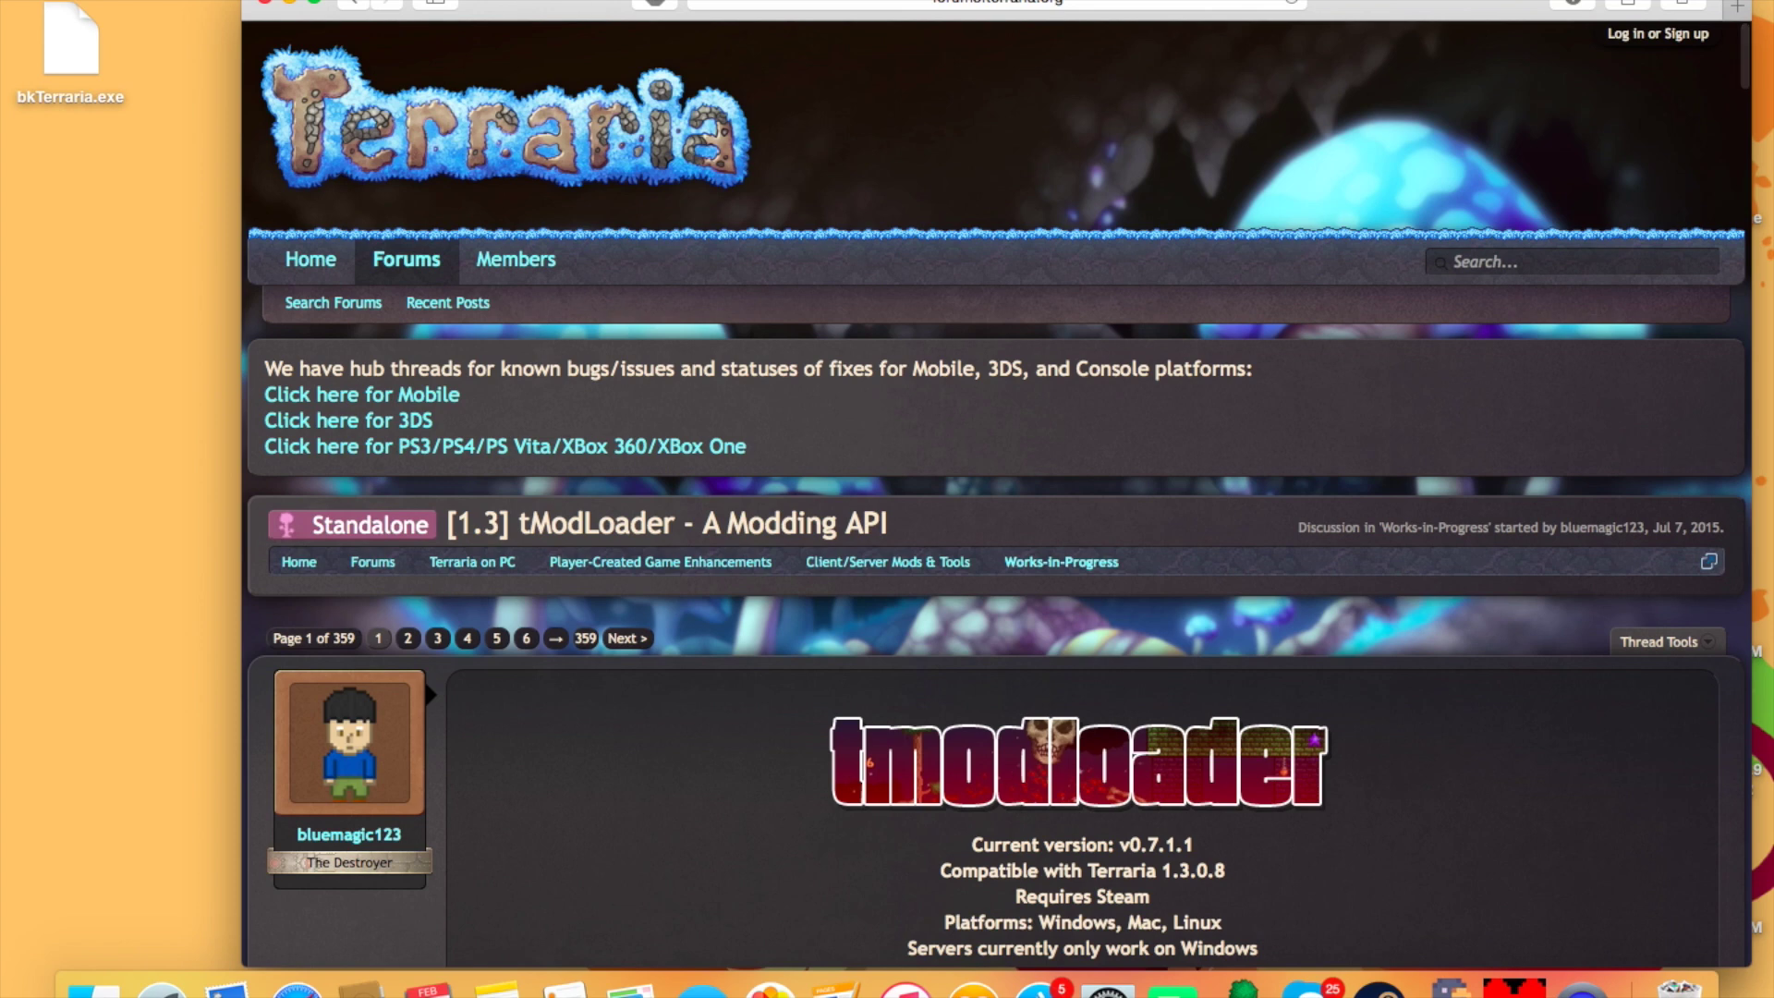
{"action": "left_click", "coordinate": [791, 4]}
{"action": "left_click", "coordinate": [638, 229]}
{"action": "scroll", "coordinate": [1091, 543], "scroll_direction": "down", "scroll_amount": 3}
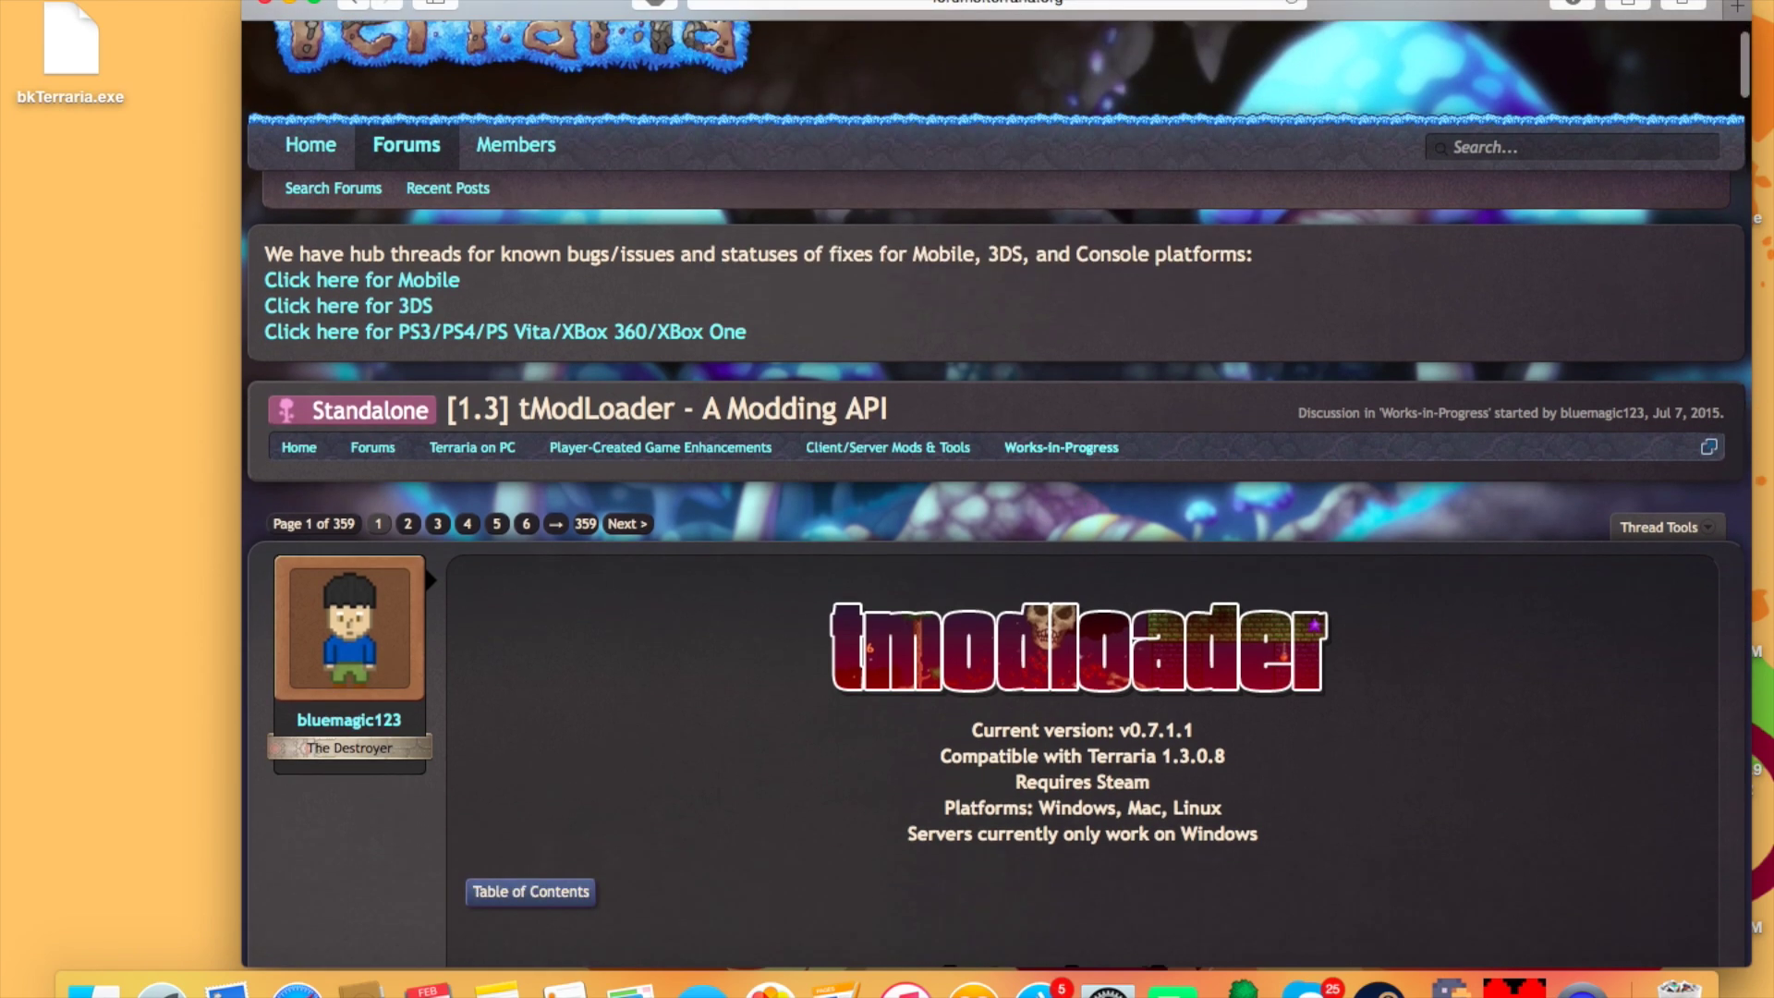
{"action": "left_click", "coordinate": [315, 9]}
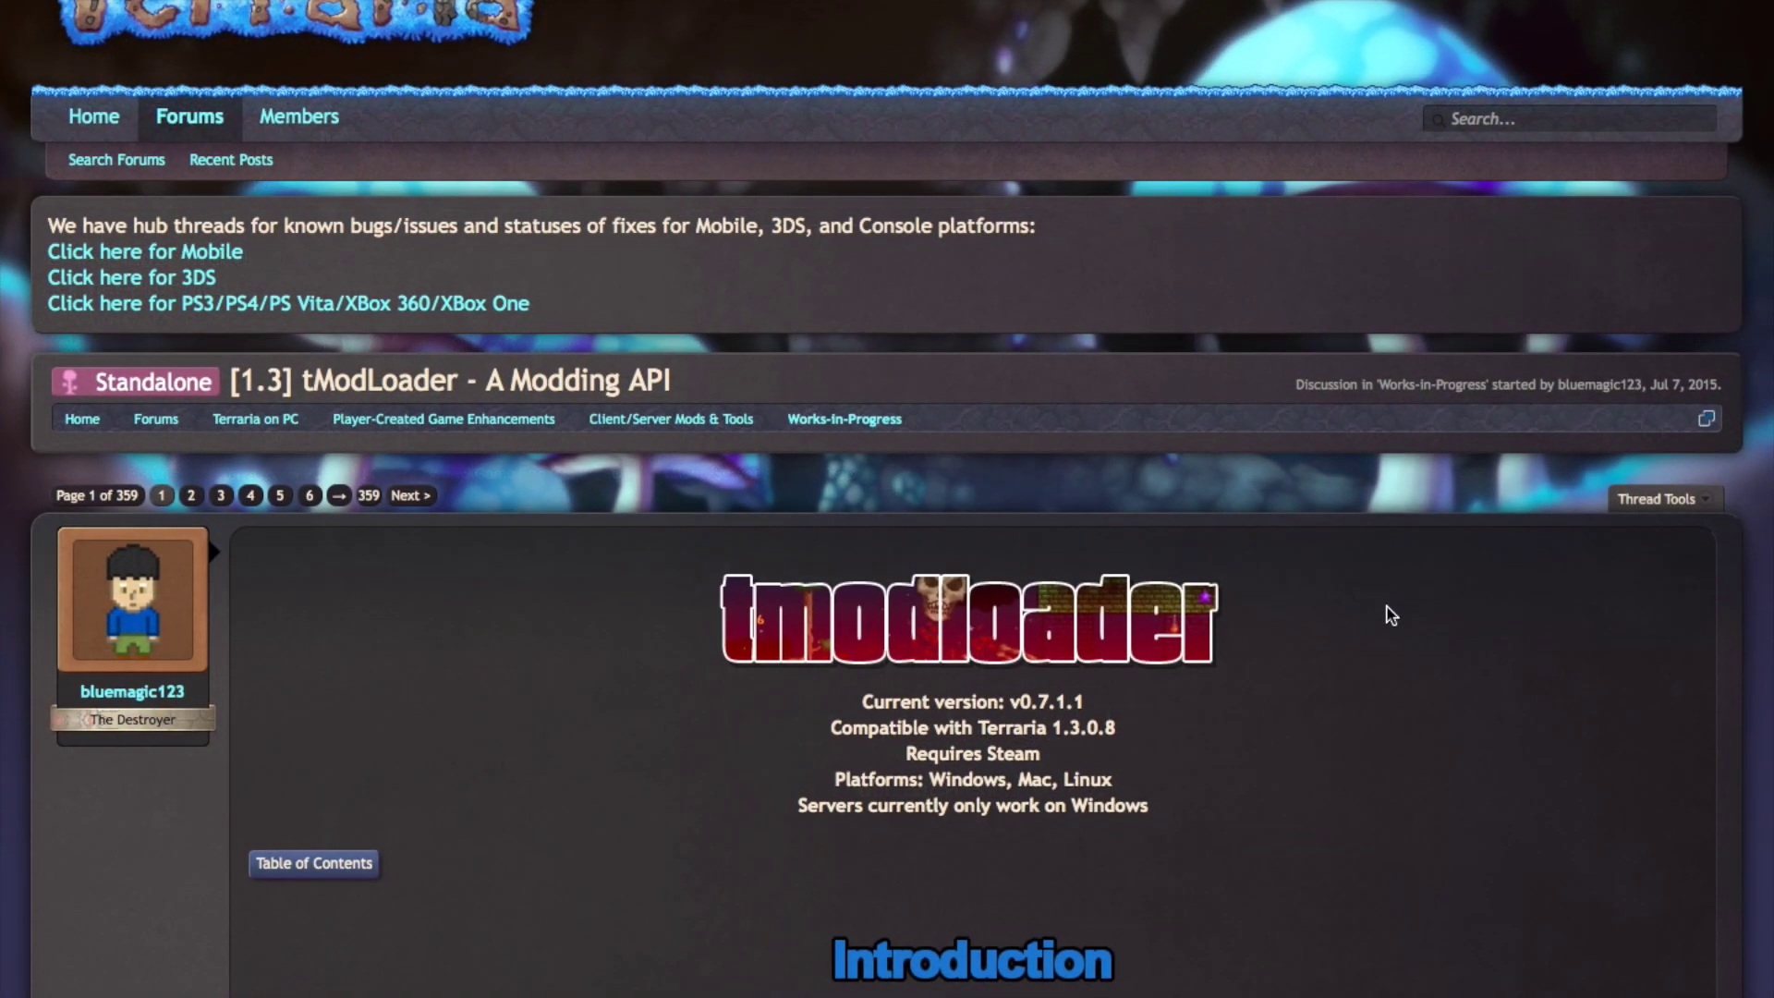
Step: Scroll through the tModLoader post to the Download section with Windows, Mac and Linux links
{"action": "scroll", "coordinate": [1391, 615], "scroll_direction": "down", "scroll_amount": 3}
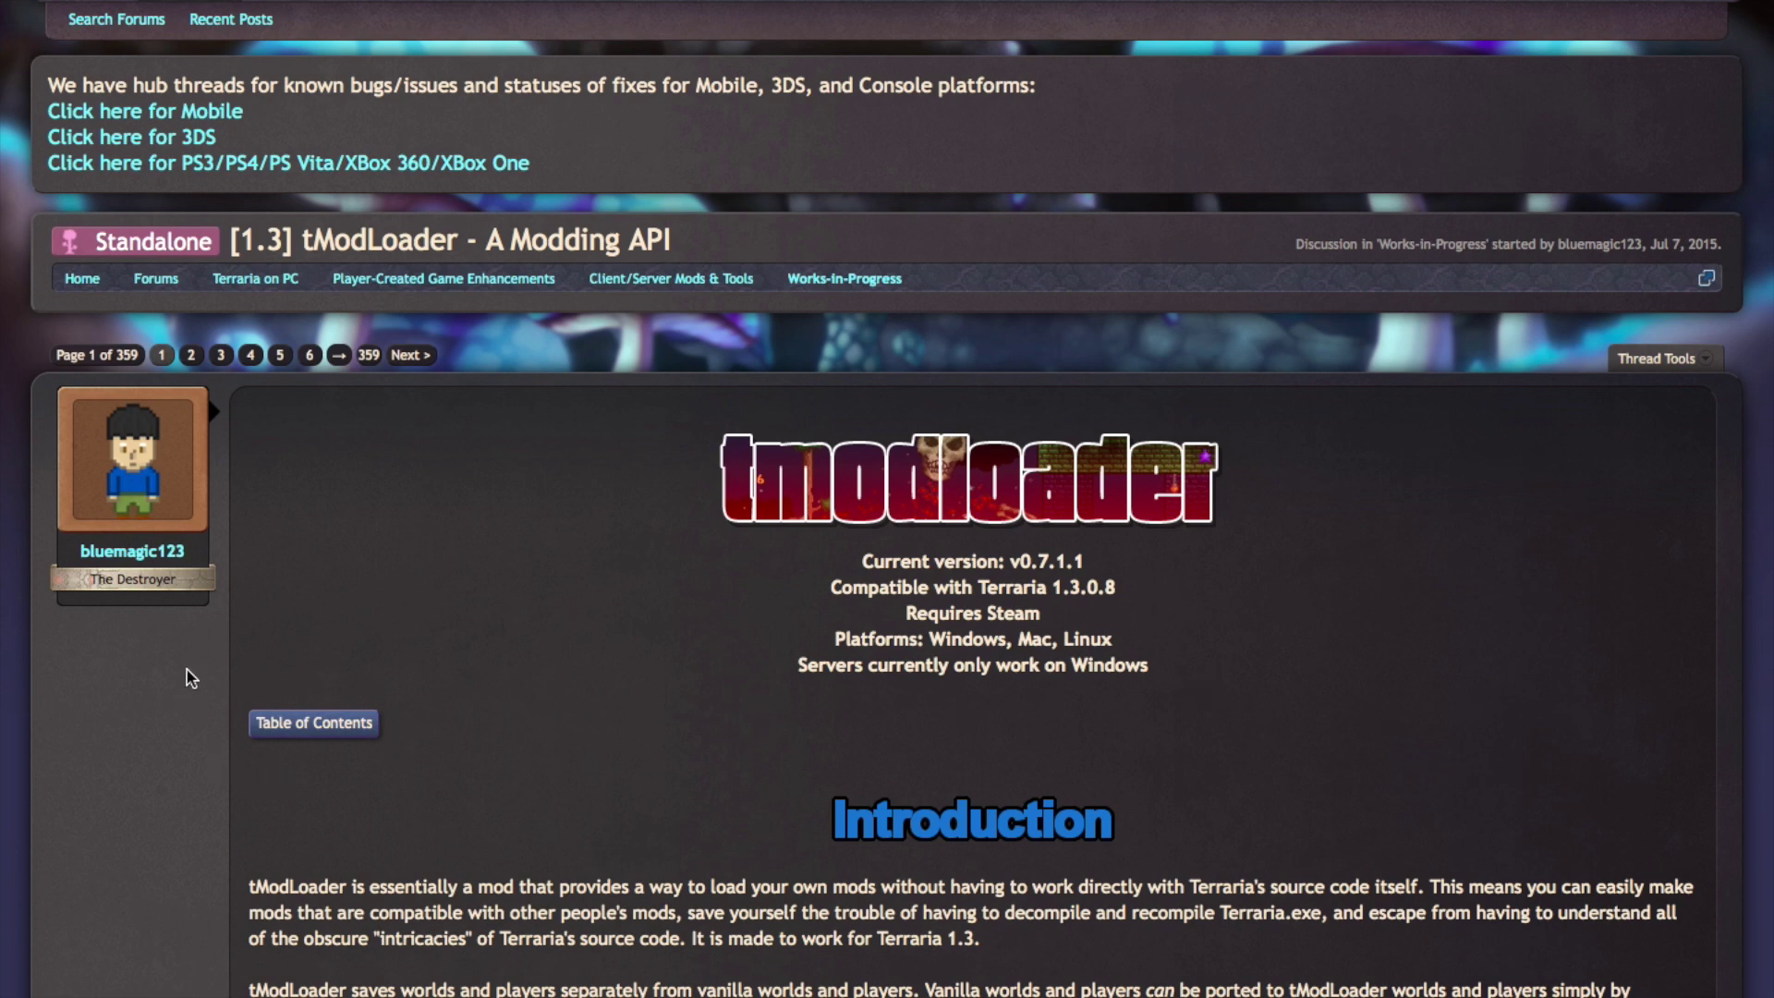
{"action": "left_click_drag", "start_coordinate": [670, 490], "coordinate": [1039, 860]}
{"action": "left_click", "coordinate": [1334, 748]}
{"action": "left_click_drag", "start_coordinate": [1318, 512], "coordinate": [1294, 560]}
{"action": "left_click", "coordinate": [1317, 684]}
{"action": "scroll", "coordinate": [1318, 683], "scroll_direction": "down", "scroll_amount": 3}
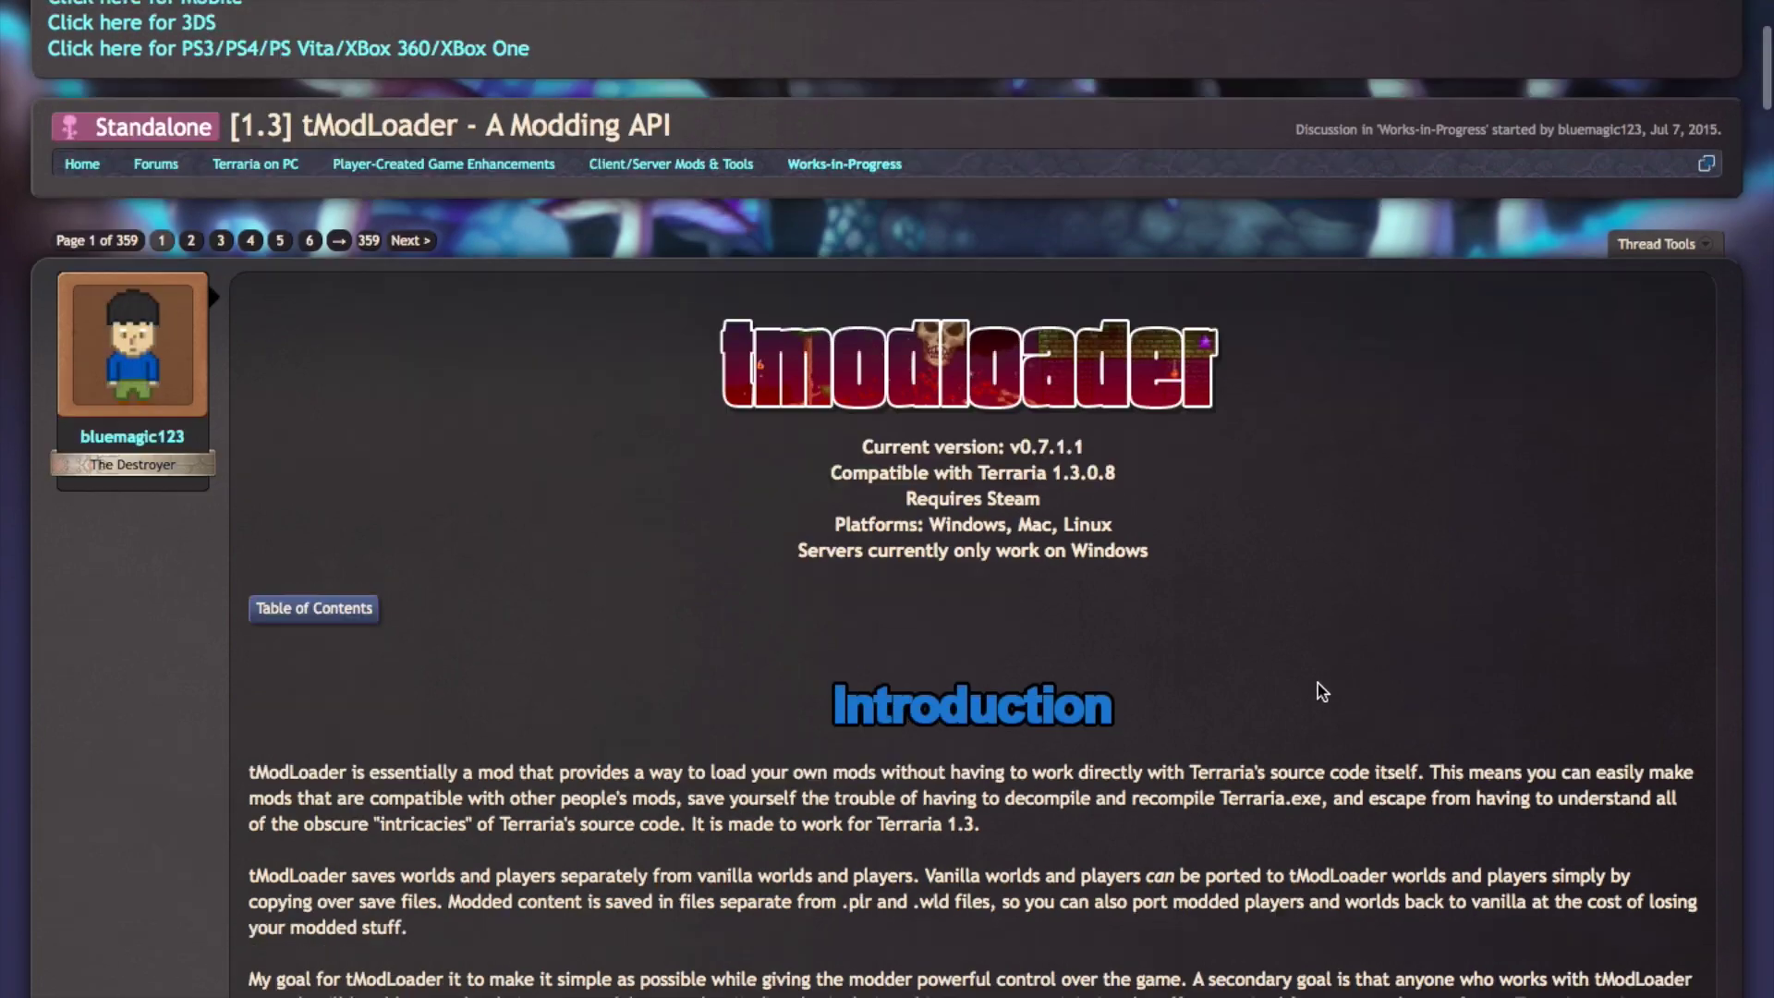
{"action": "scroll", "coordinate": [153, 660], "scroll_direction": "down", "scroll_amount": 20}
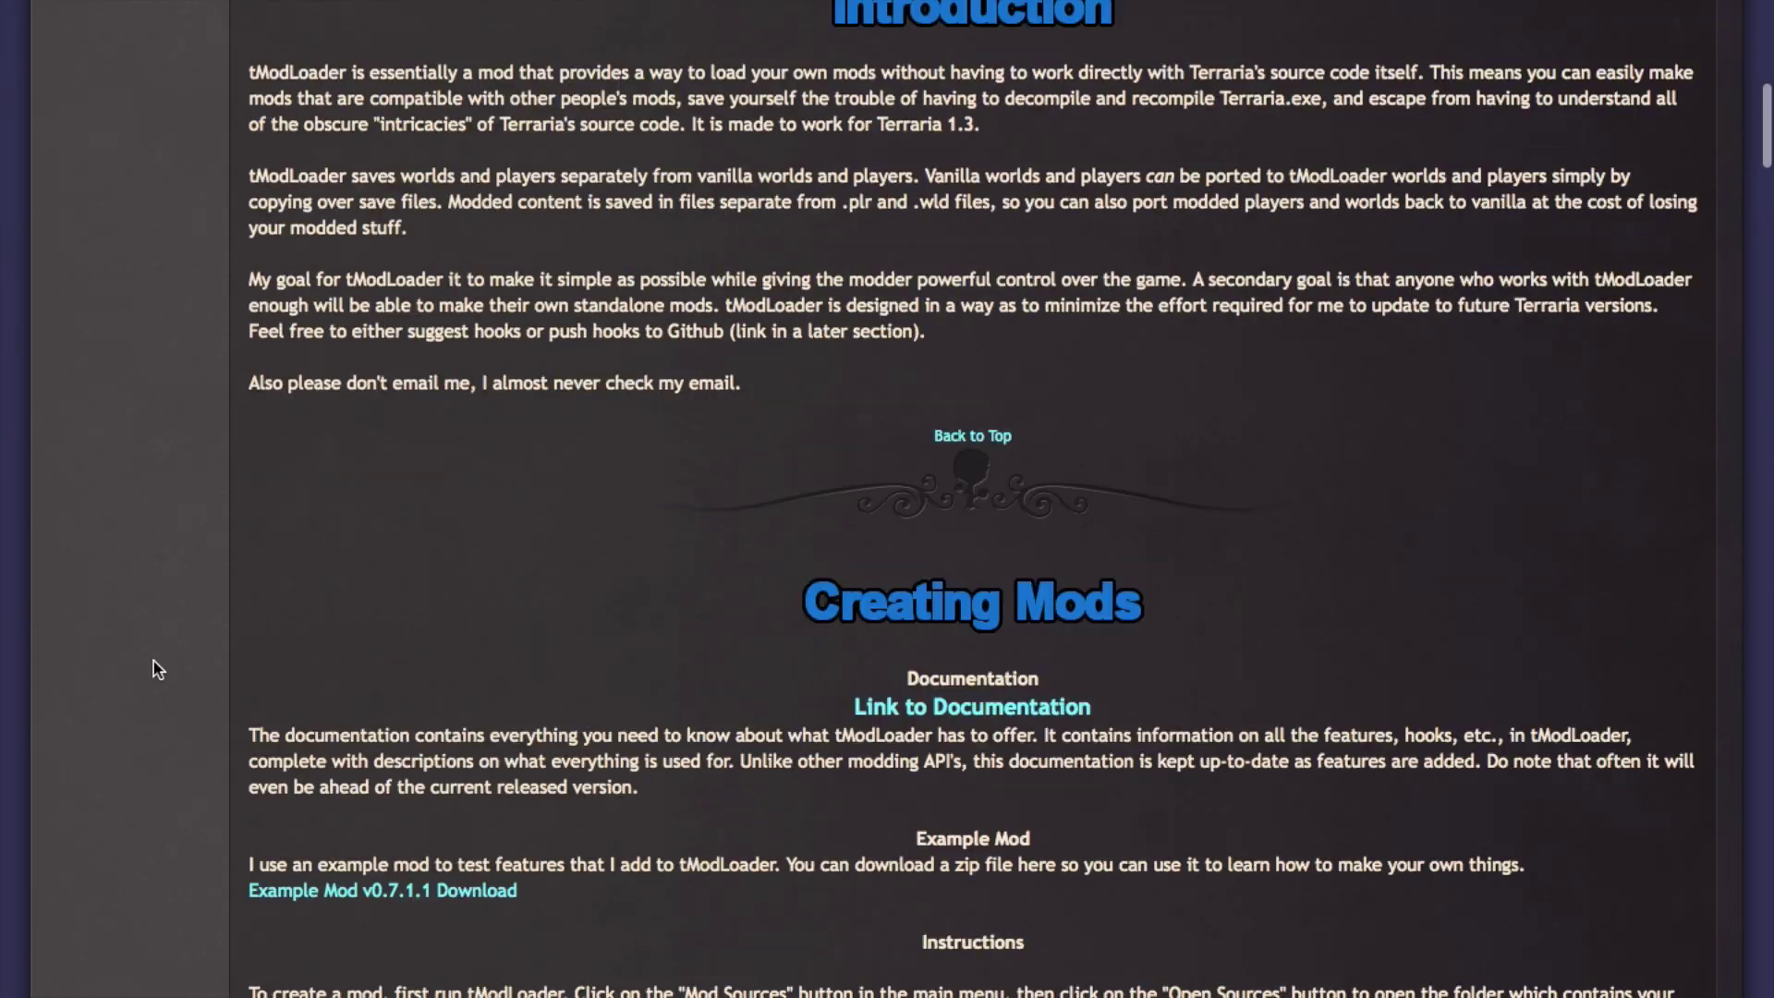
{"action": "scroll", "coordinate": [153, 662], "scroll_direction": "down", "scroll_amount": 6}
{"action": "scroll", "coordinate": [153, 661], "scroll_direction": "up", "scroll_amount": 17}
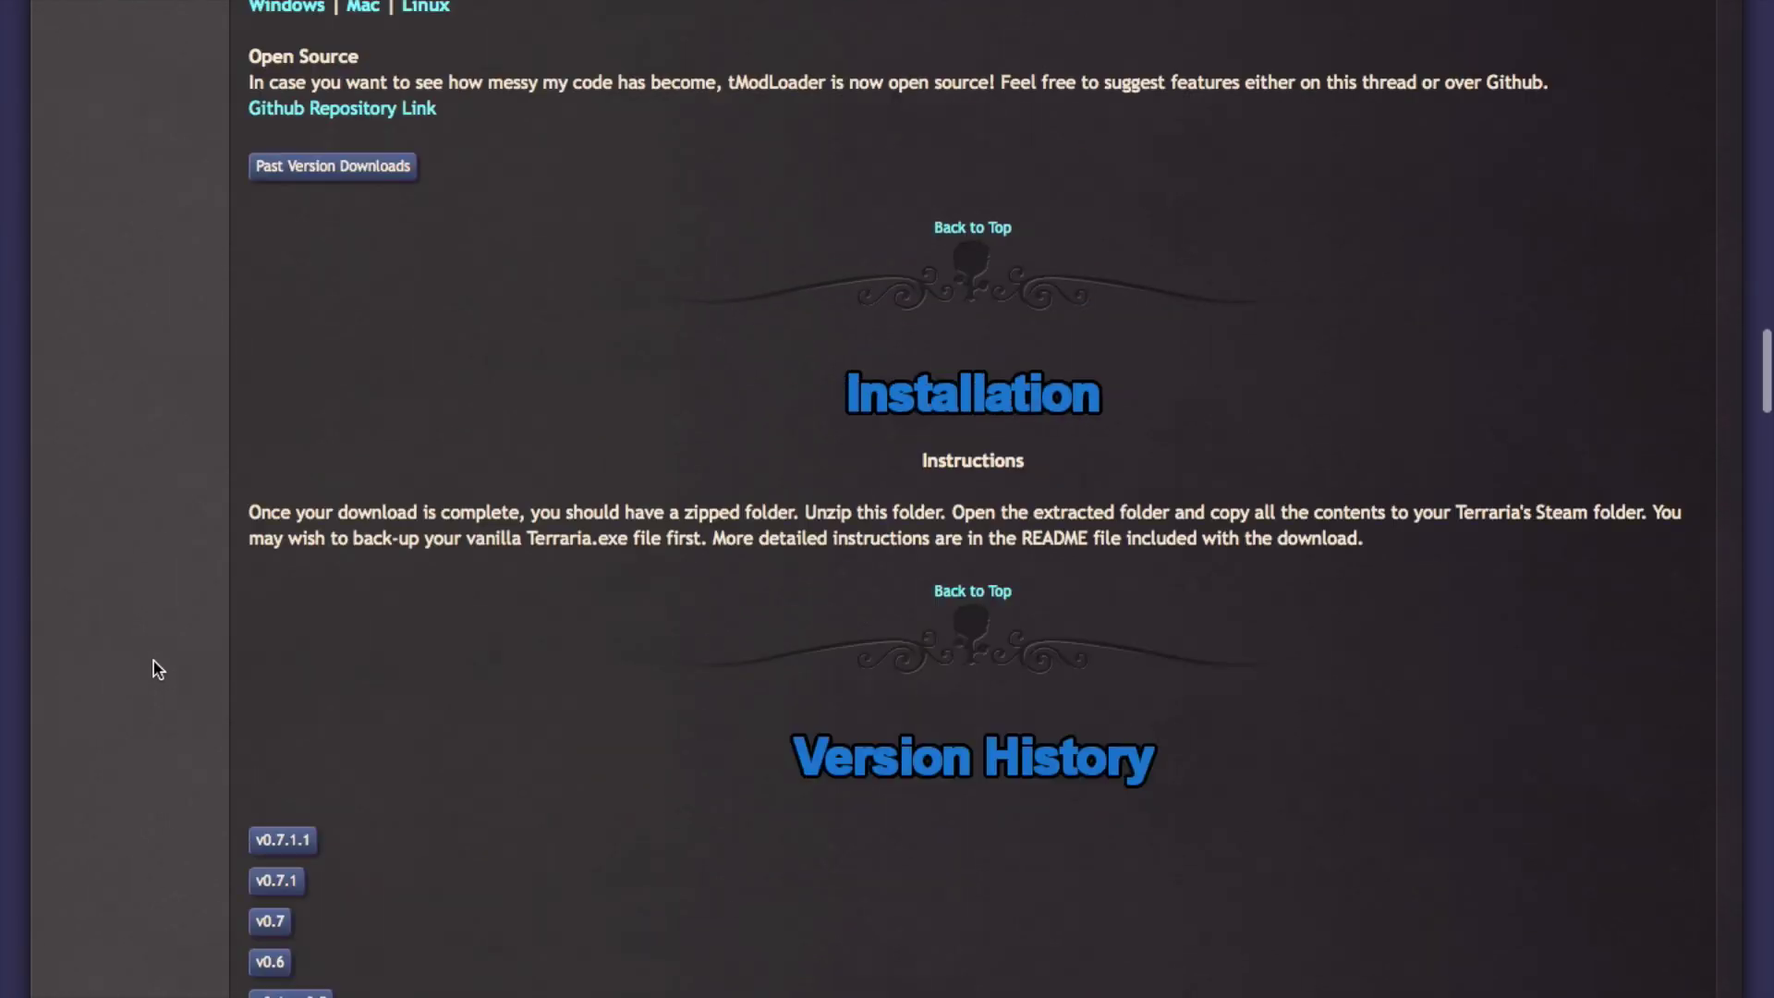
{"action": "scroll", "coordinate": [987, 162], "scroll_direction": "up", "scroll_amount": 2}
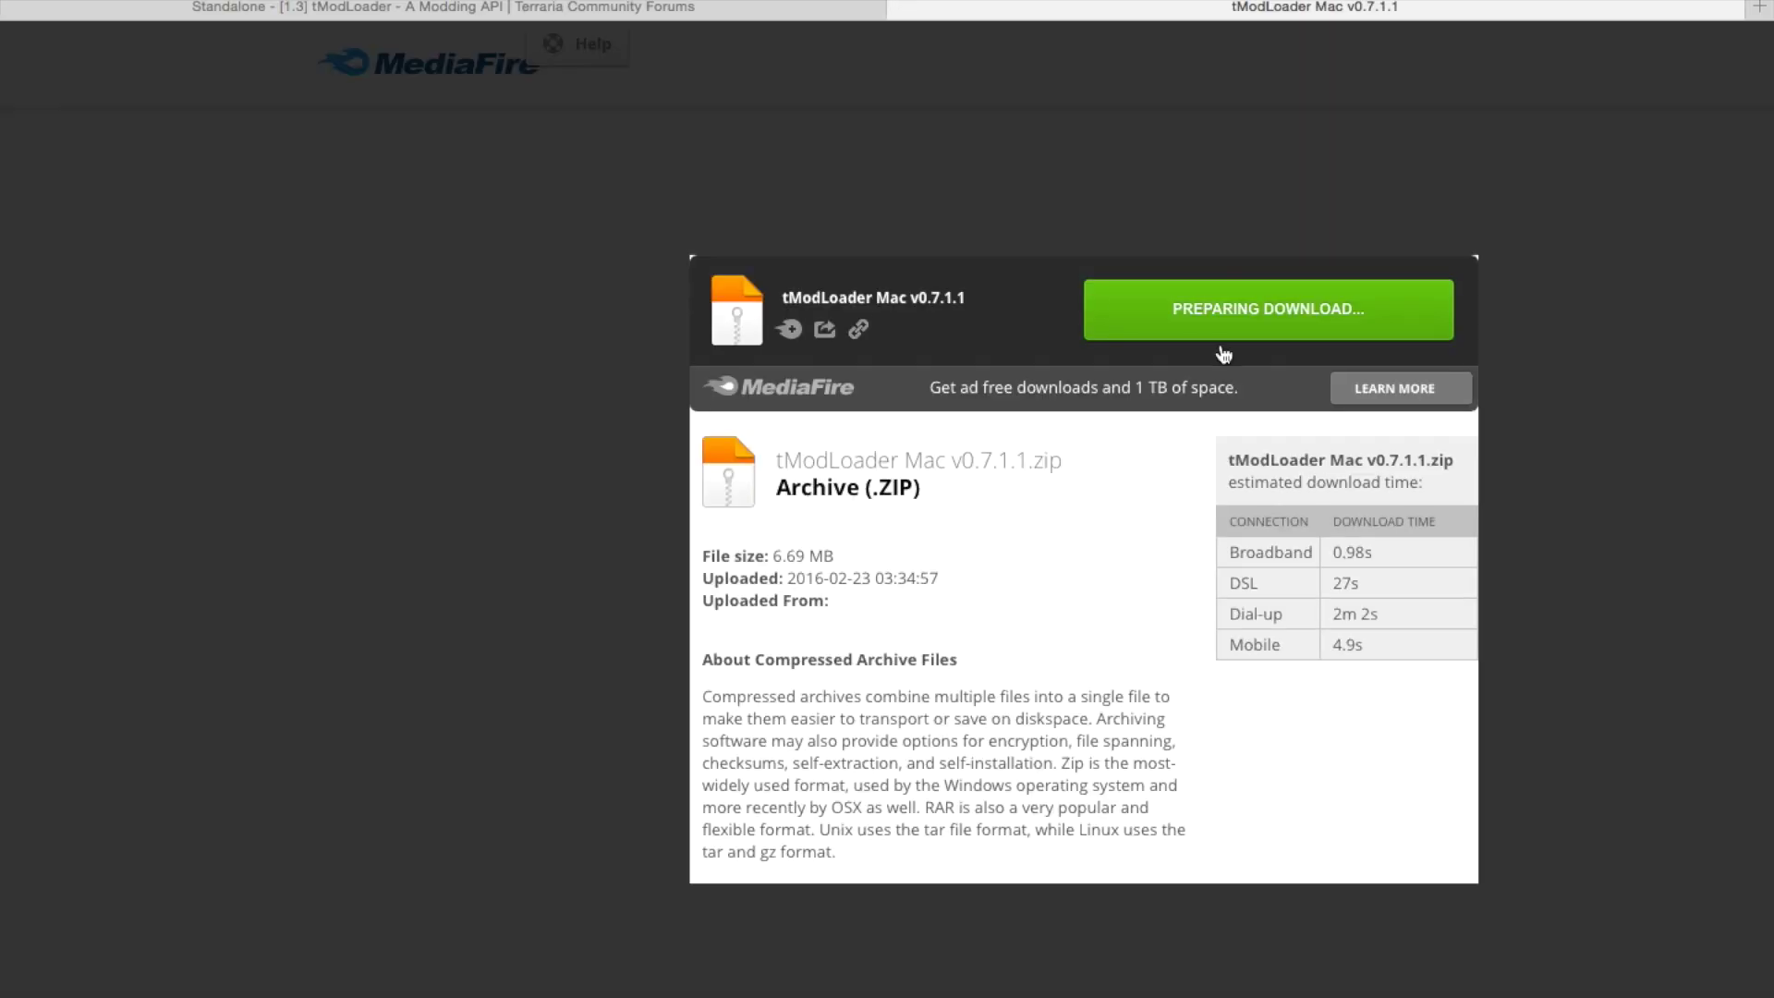
Step: Download tModLoader Mac v0.7.1.1.zip from MediaFire and close its tab to return to the thread
{"action": "left_click", "coordinate": [1259, 248]}
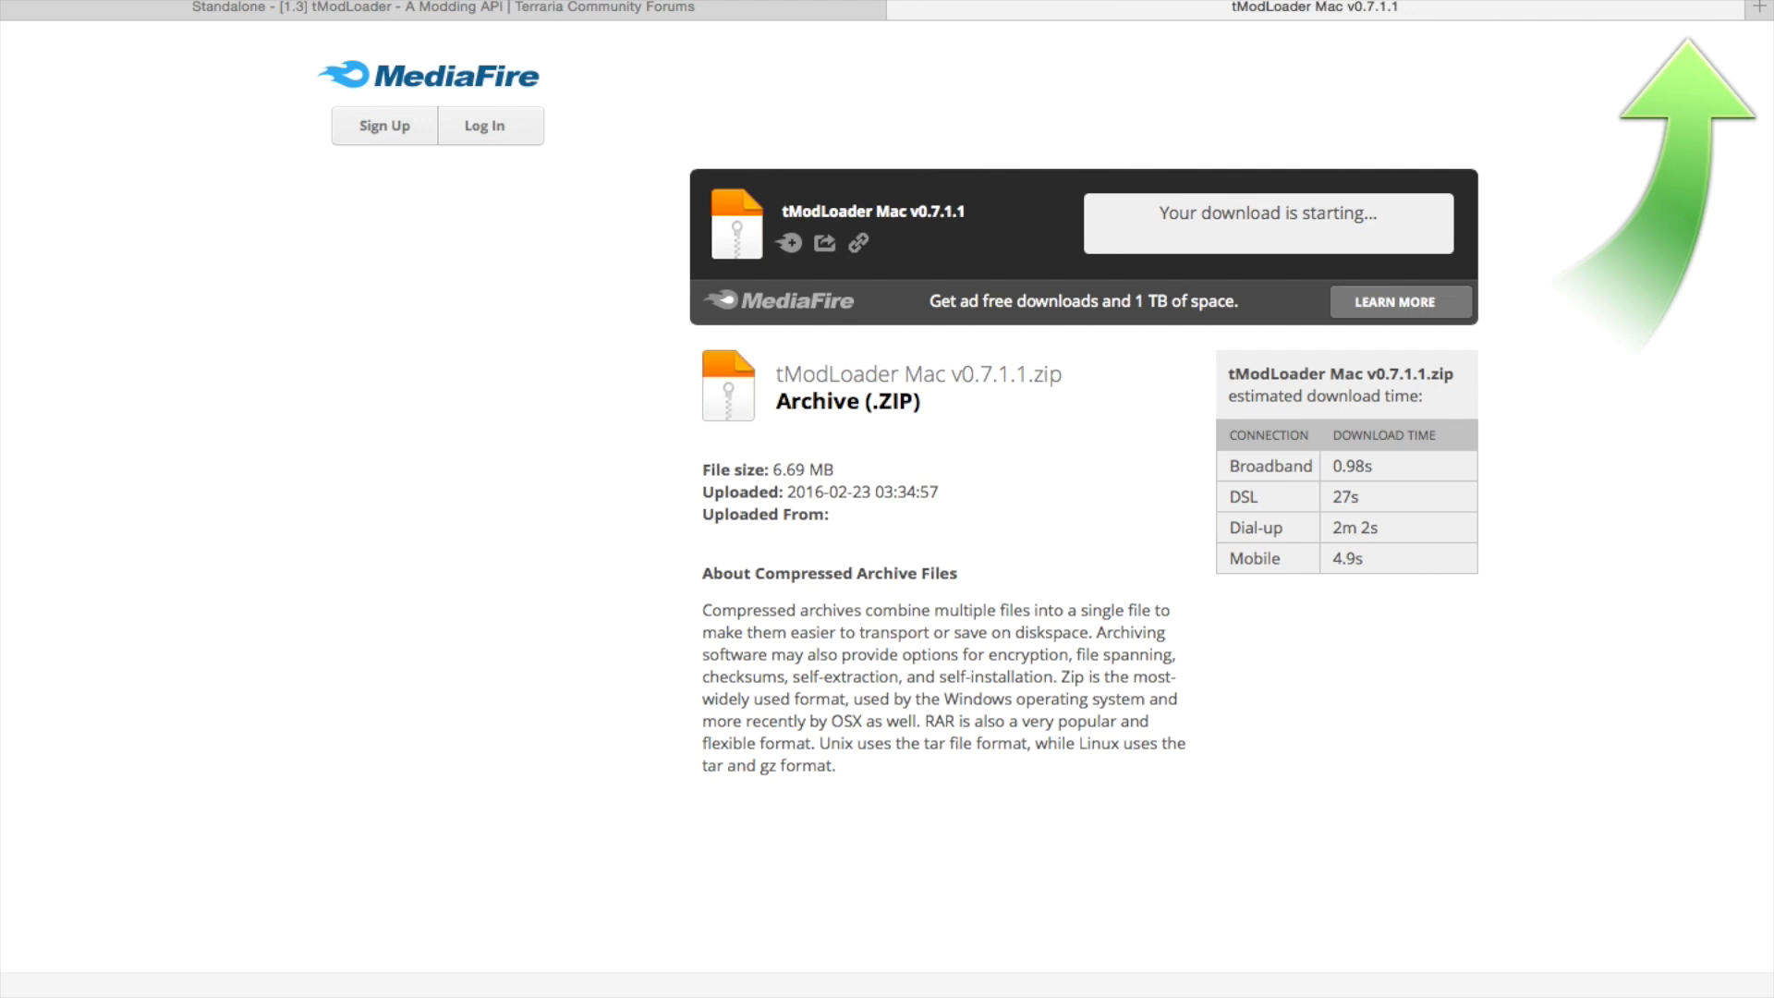
{"action": "left_click", "coordinate": [896, 11]}
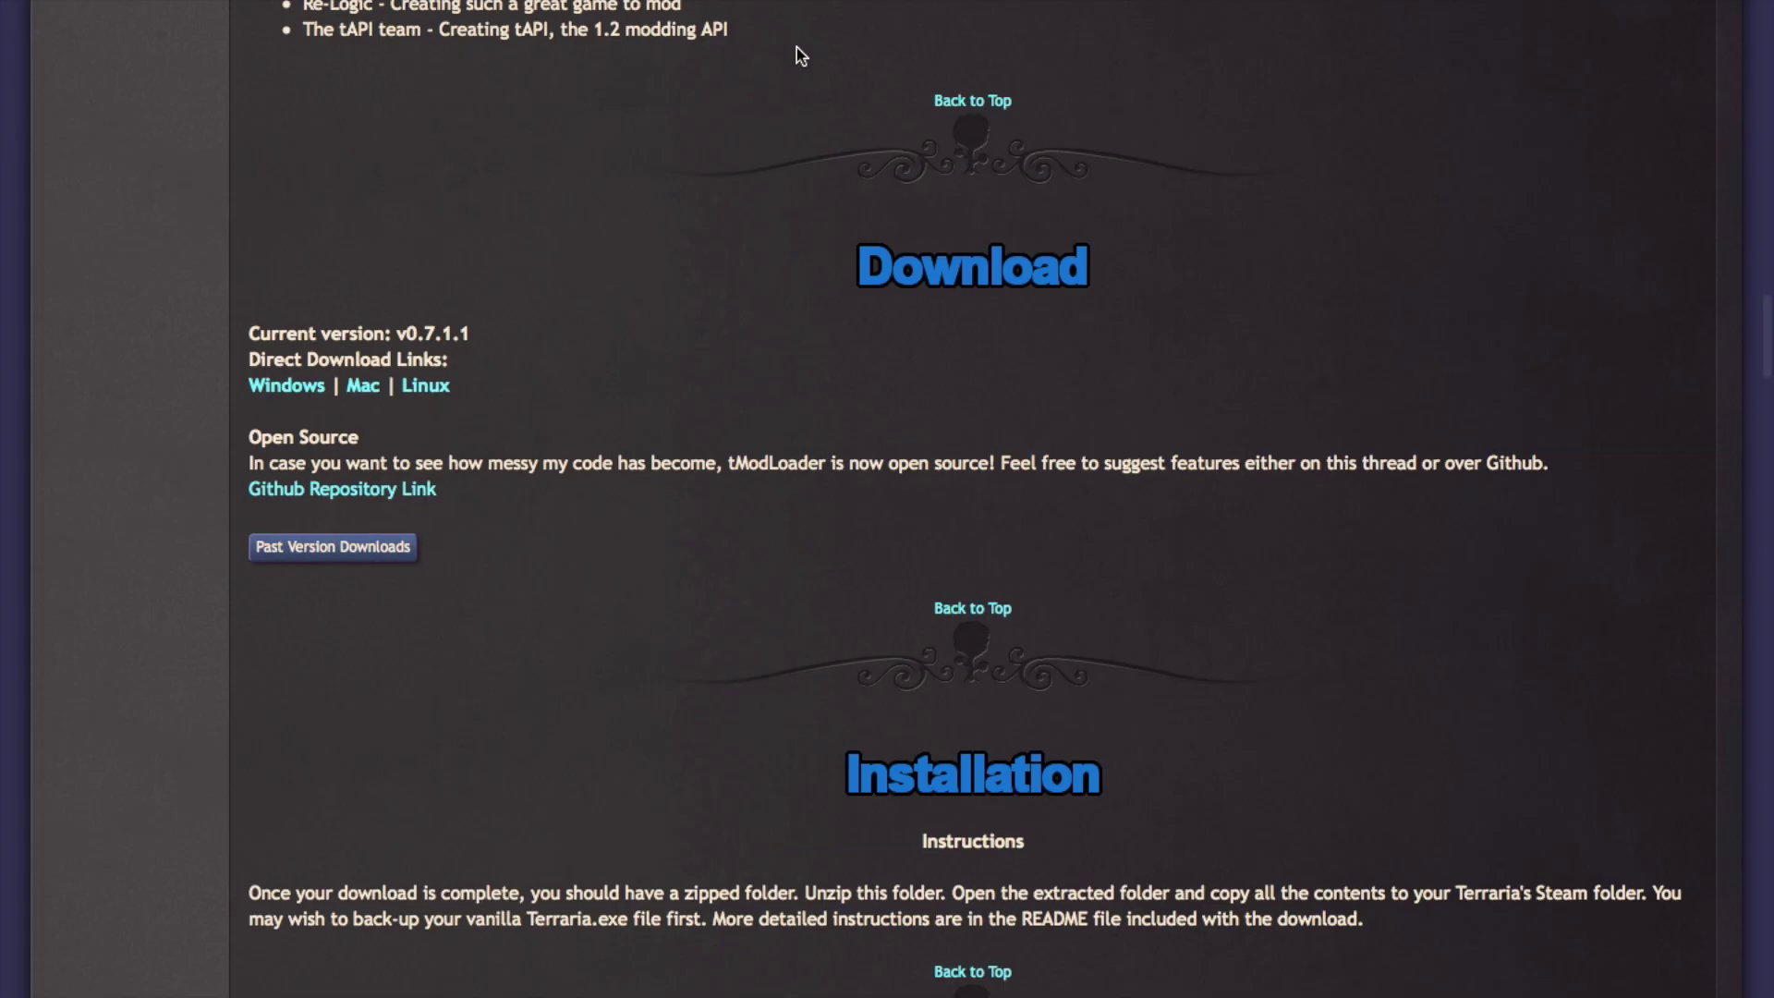
{"action": "key", "text": "ctrl+Up"}
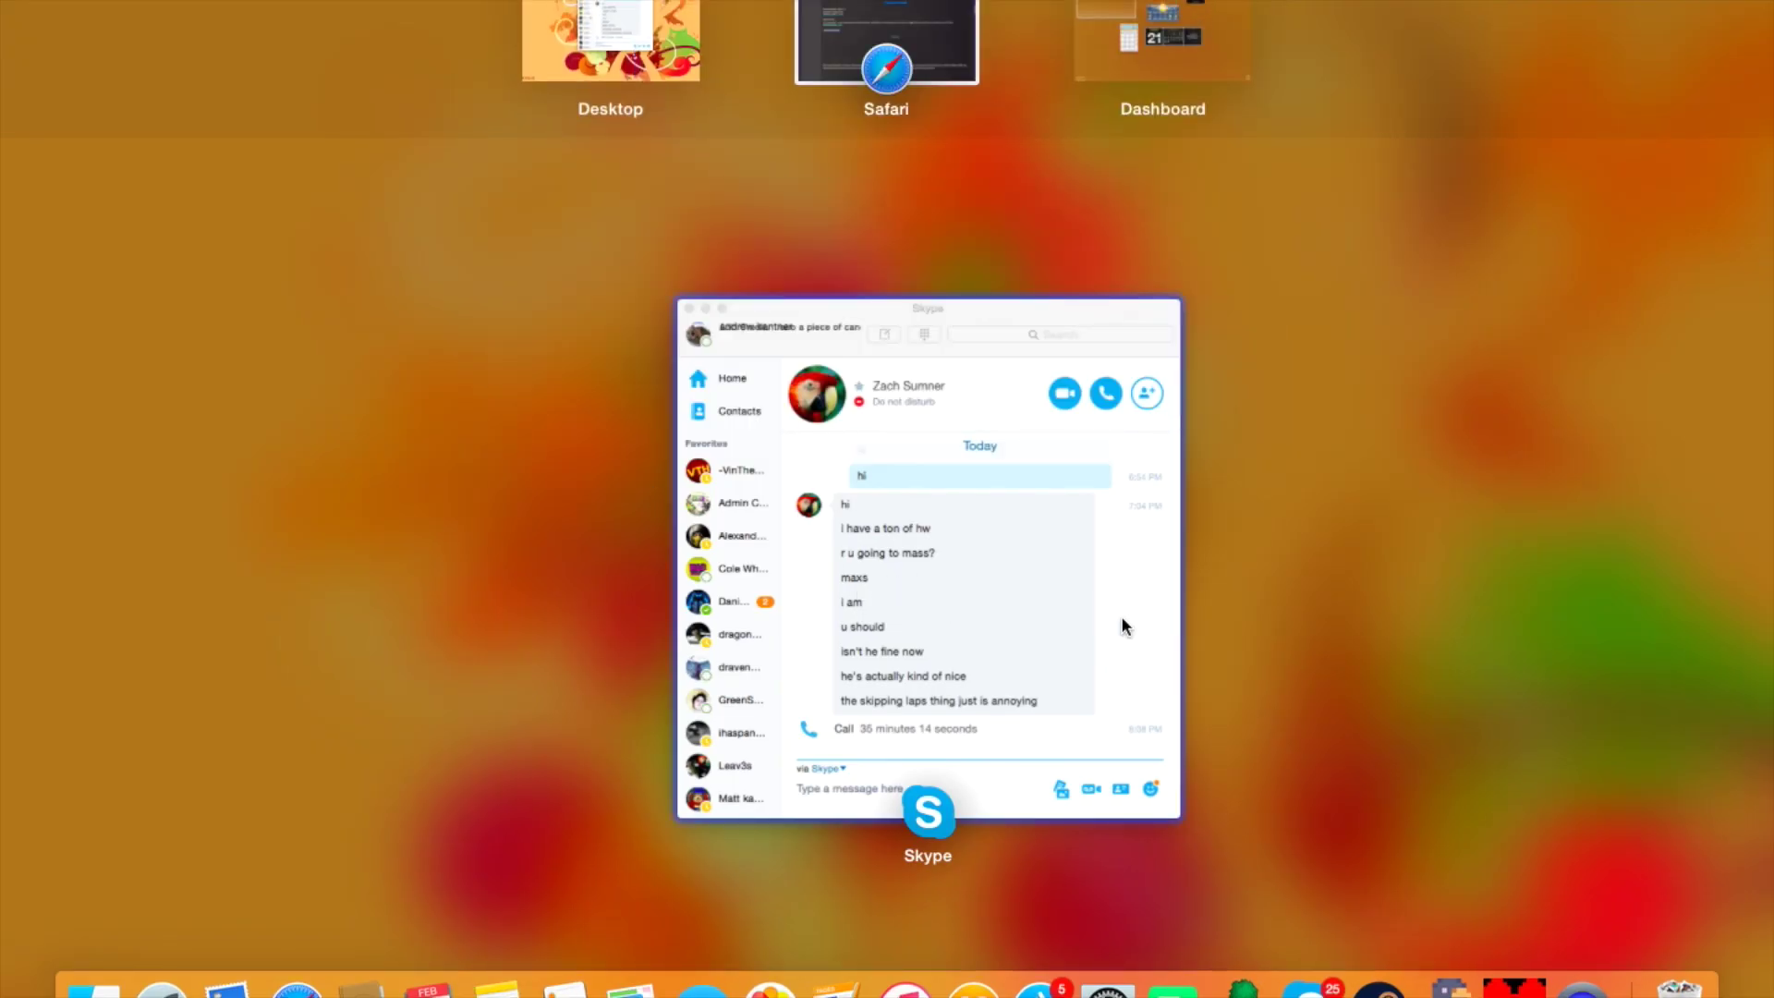
Step: Close the Skype chat window on its desktop, leaving the Terraria and bkTerraria.exe icons visible
{"action": "left_click", "coordinate": [706, 301]}
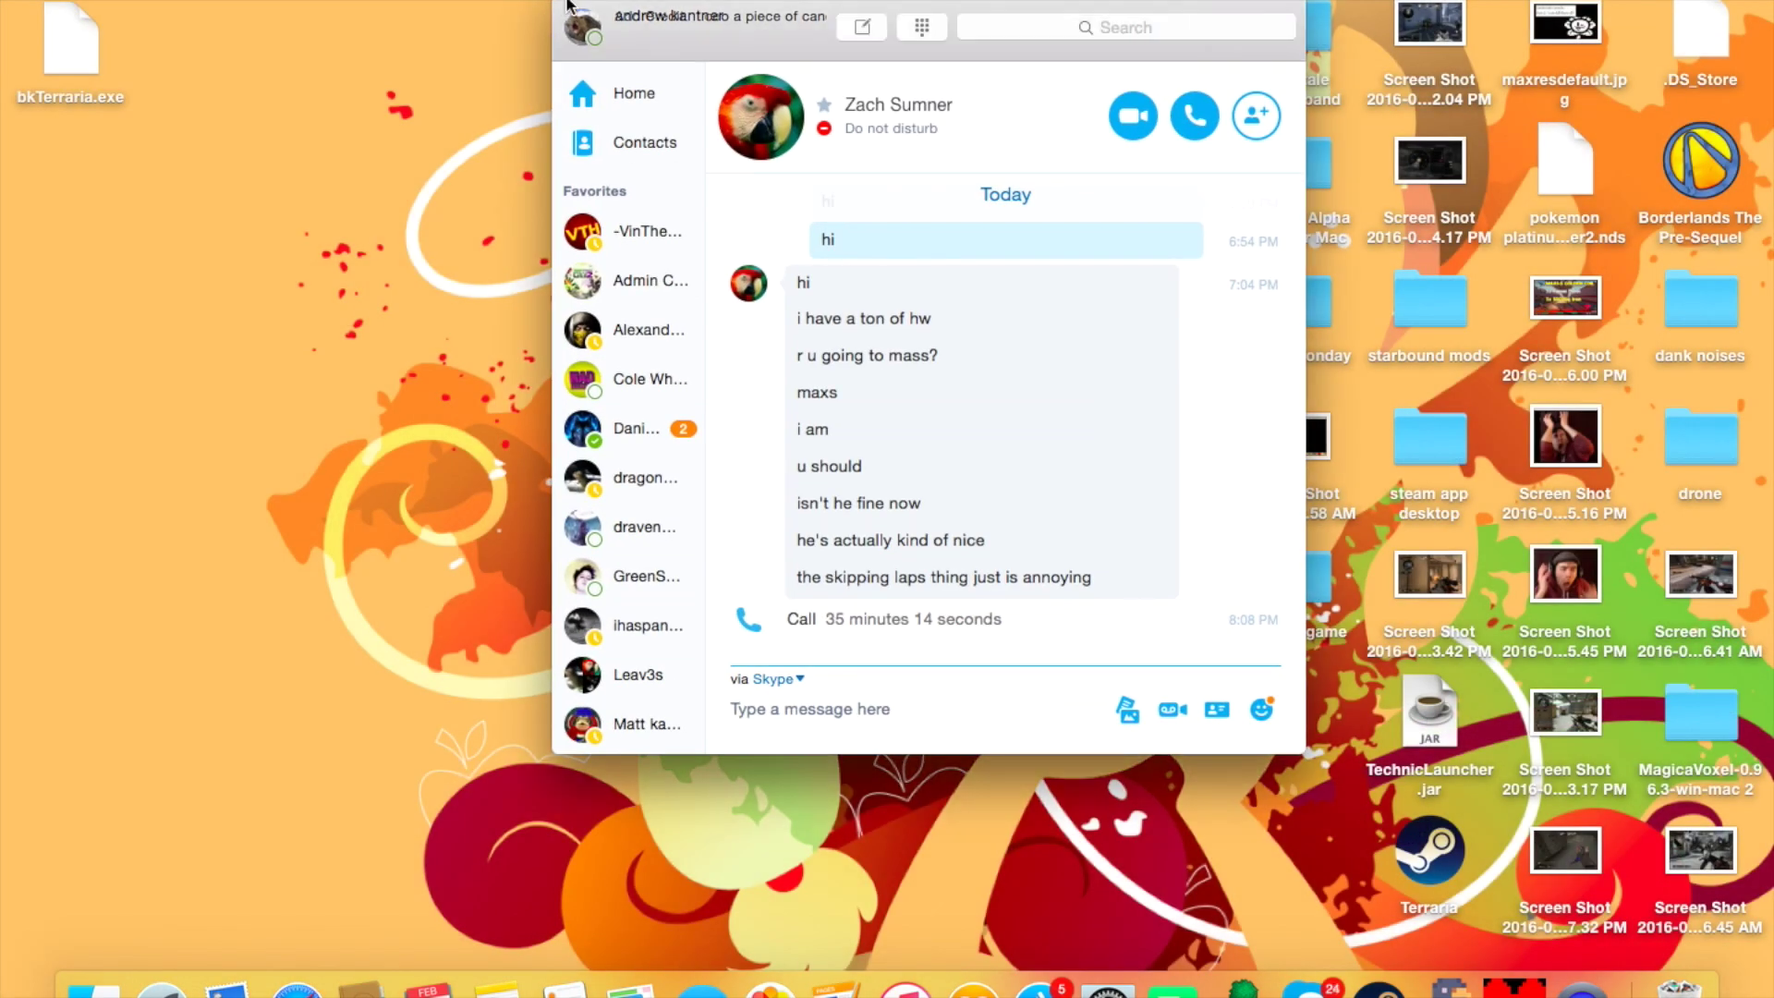
{"action": "left_click", "coordinate": [566, 5]}
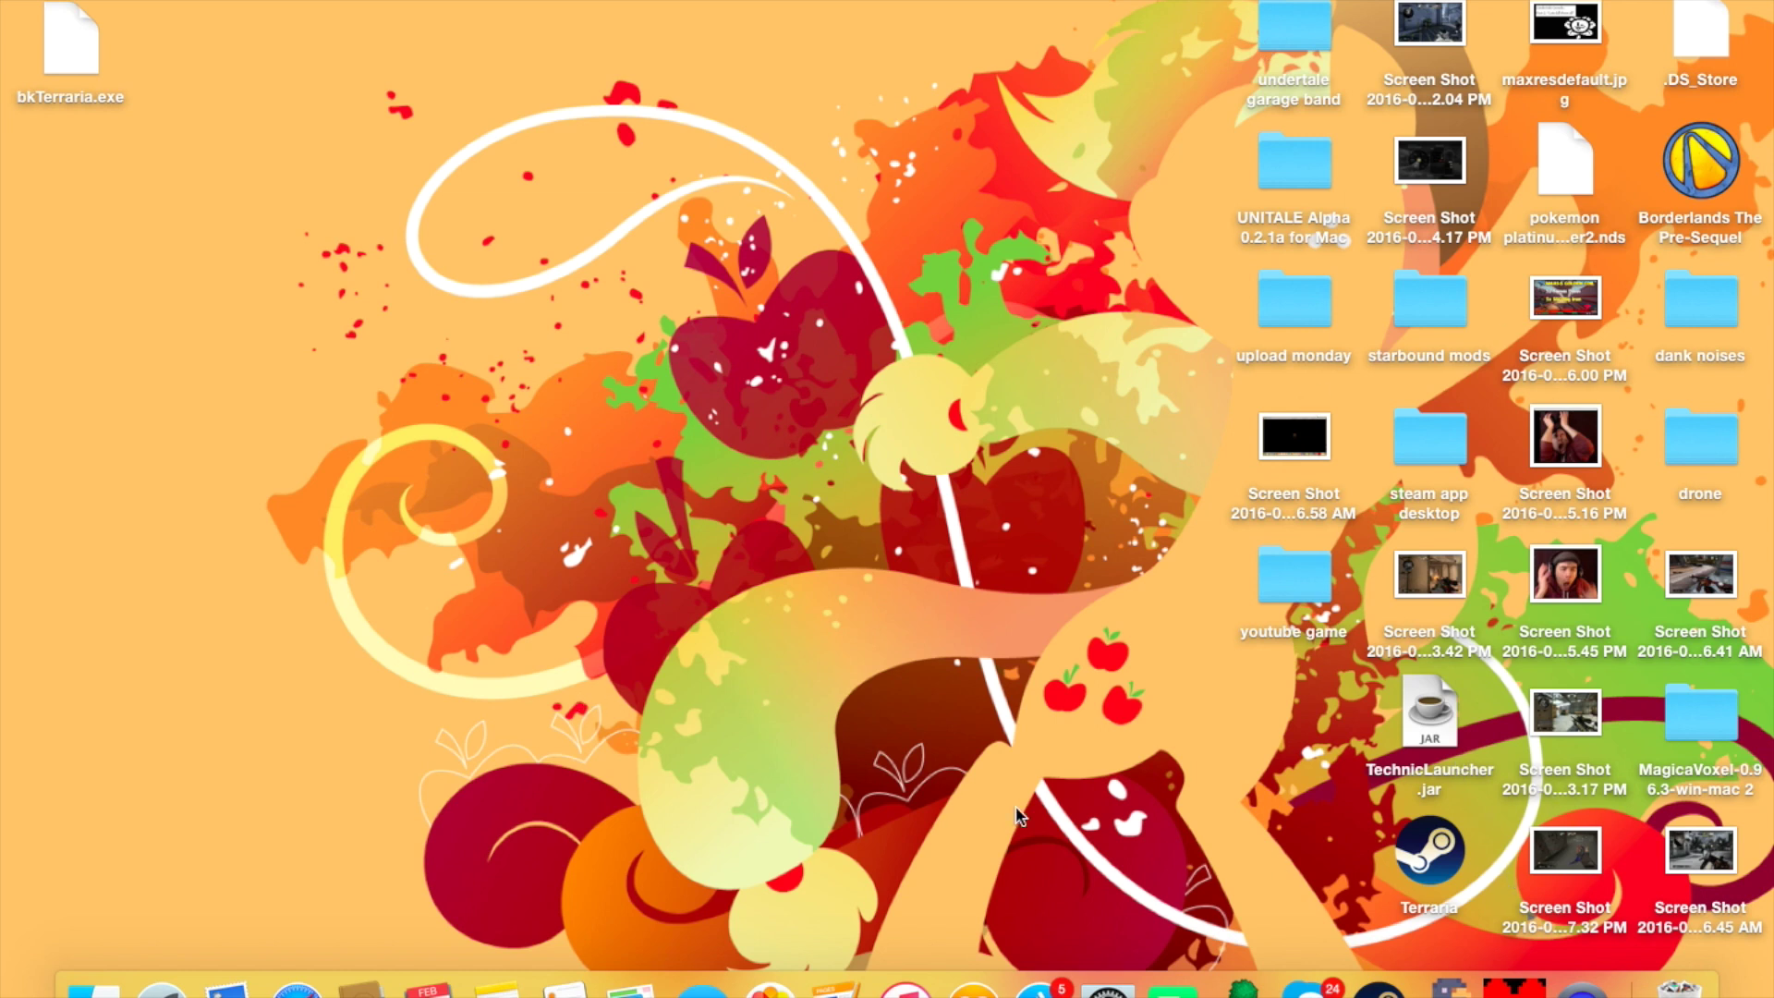
{"action": "left_click_drag", "start_coordinate": [1487, 923], "coordinate": [1117, 698]}
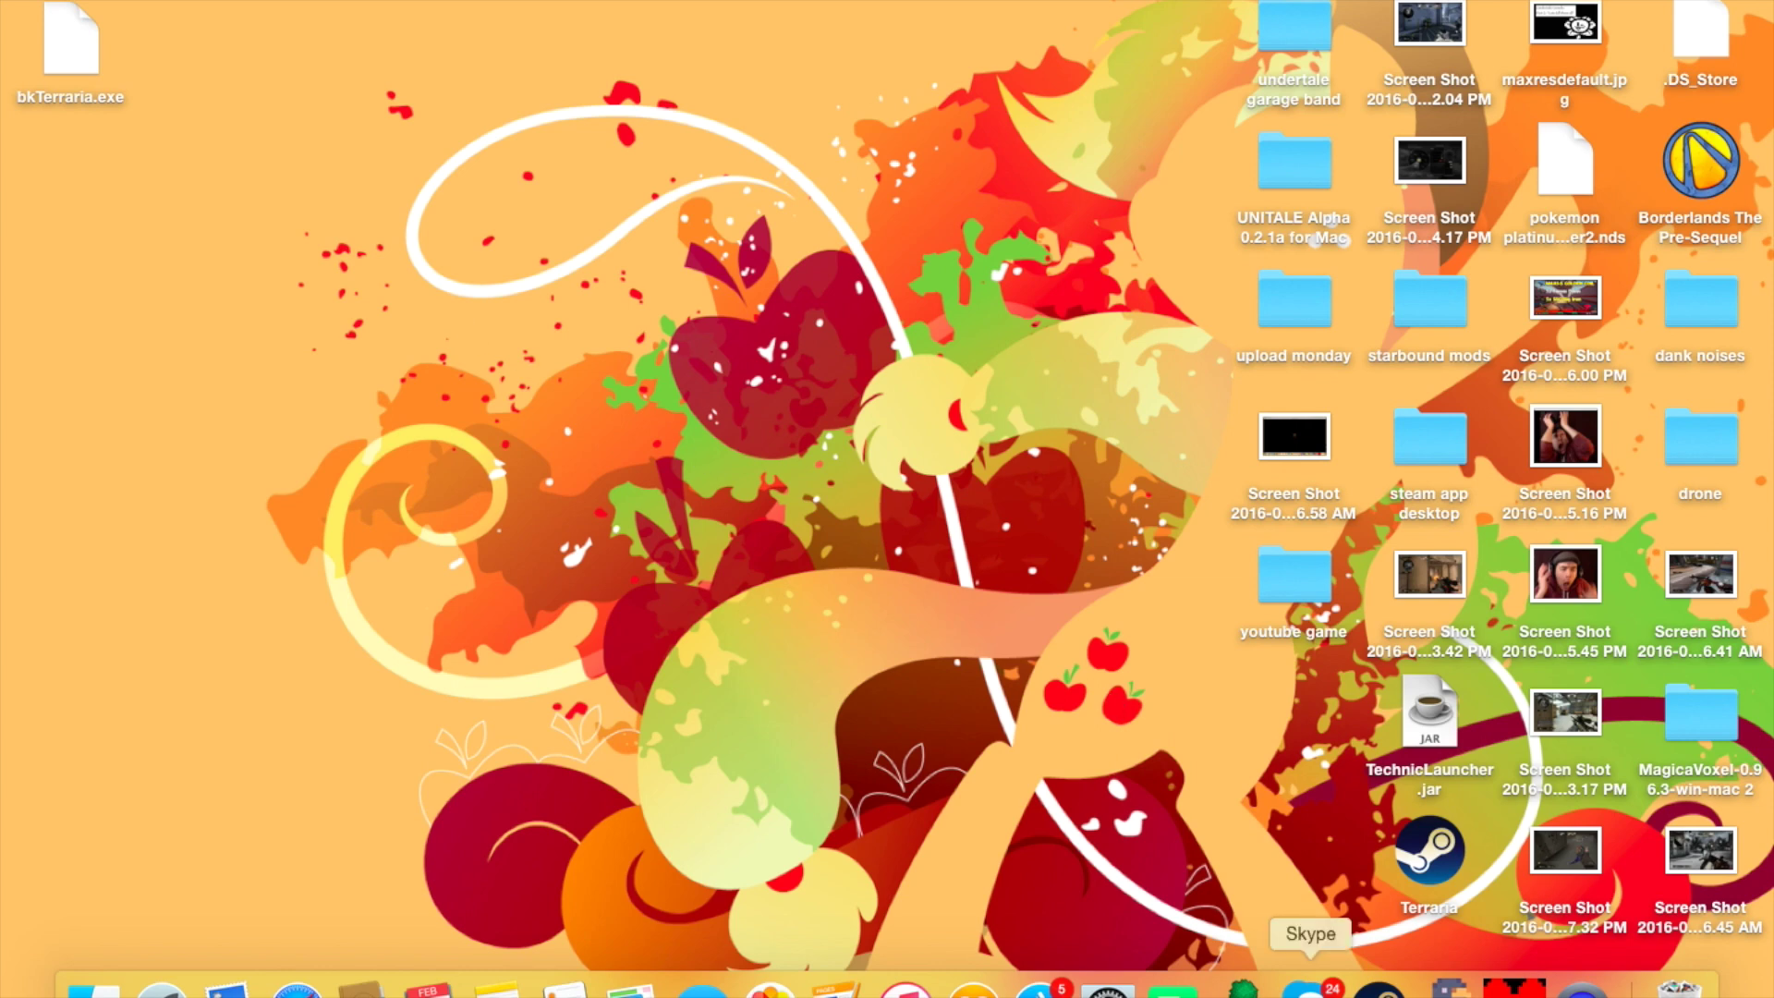
Step: Open Downloads in Finder and extract tModLoader Mac v0.7.1.1.zip
{"action": "left_click", "coordinate": [93, 989]}
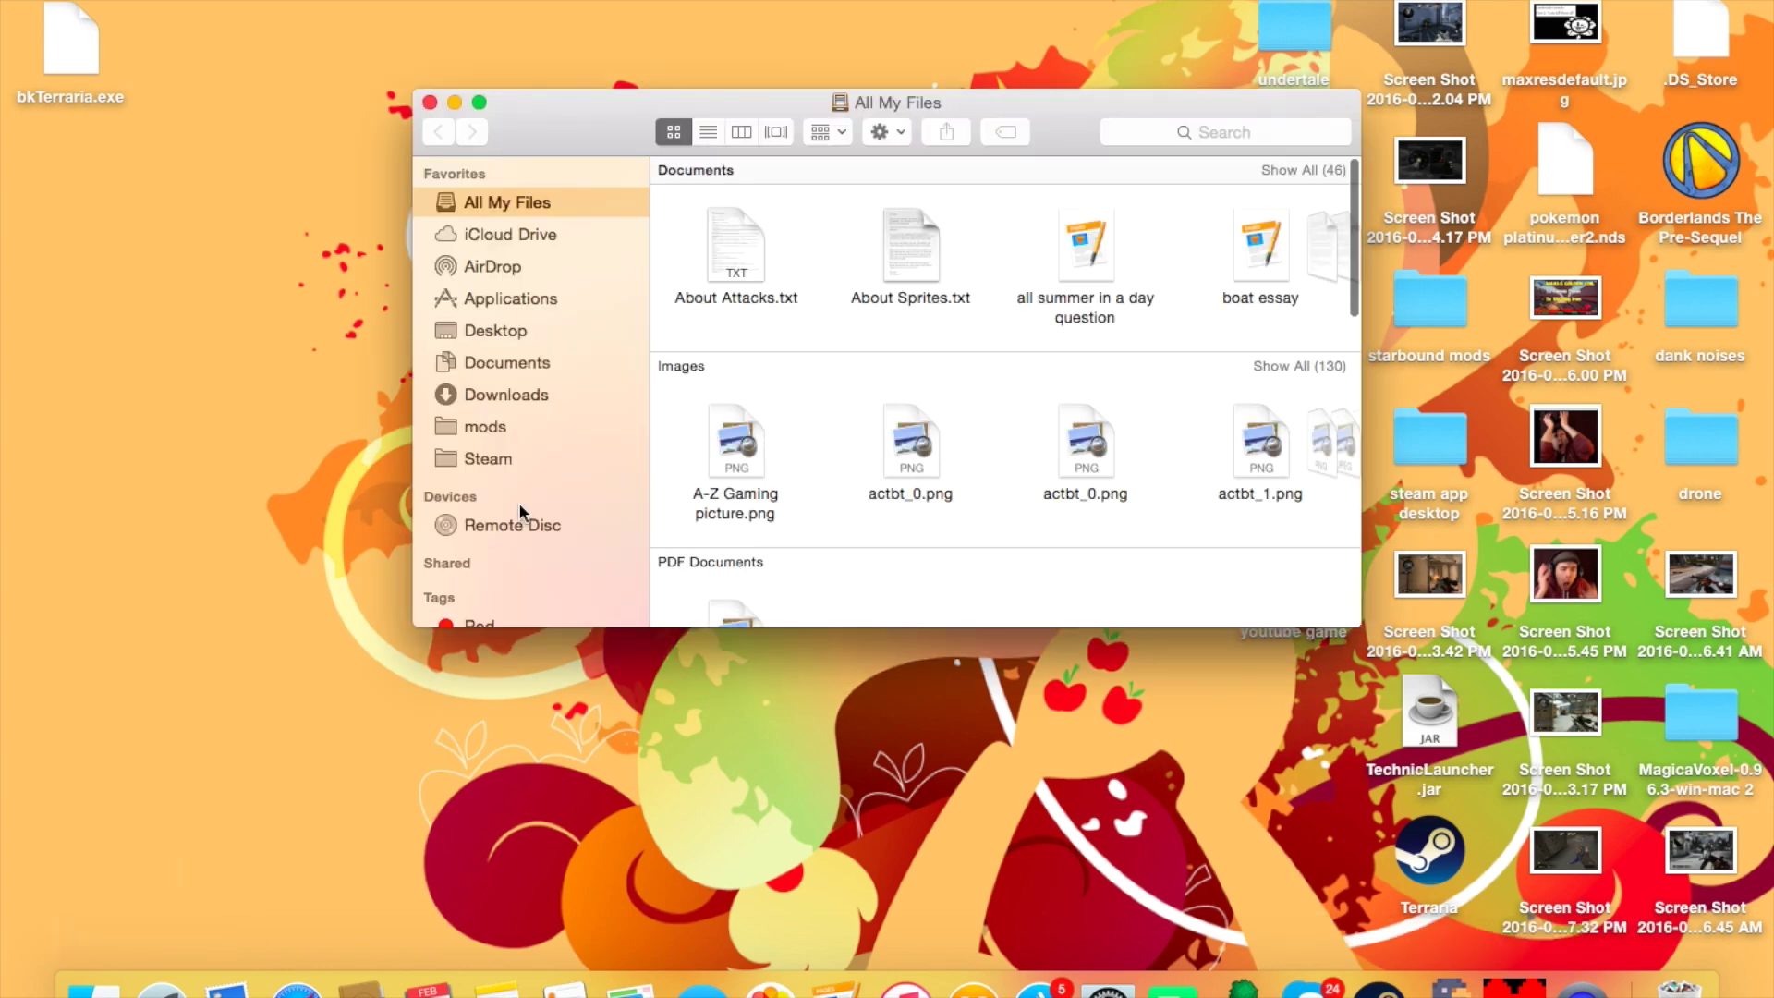
{"action": "left_click", "coordinate": [480, 394]}
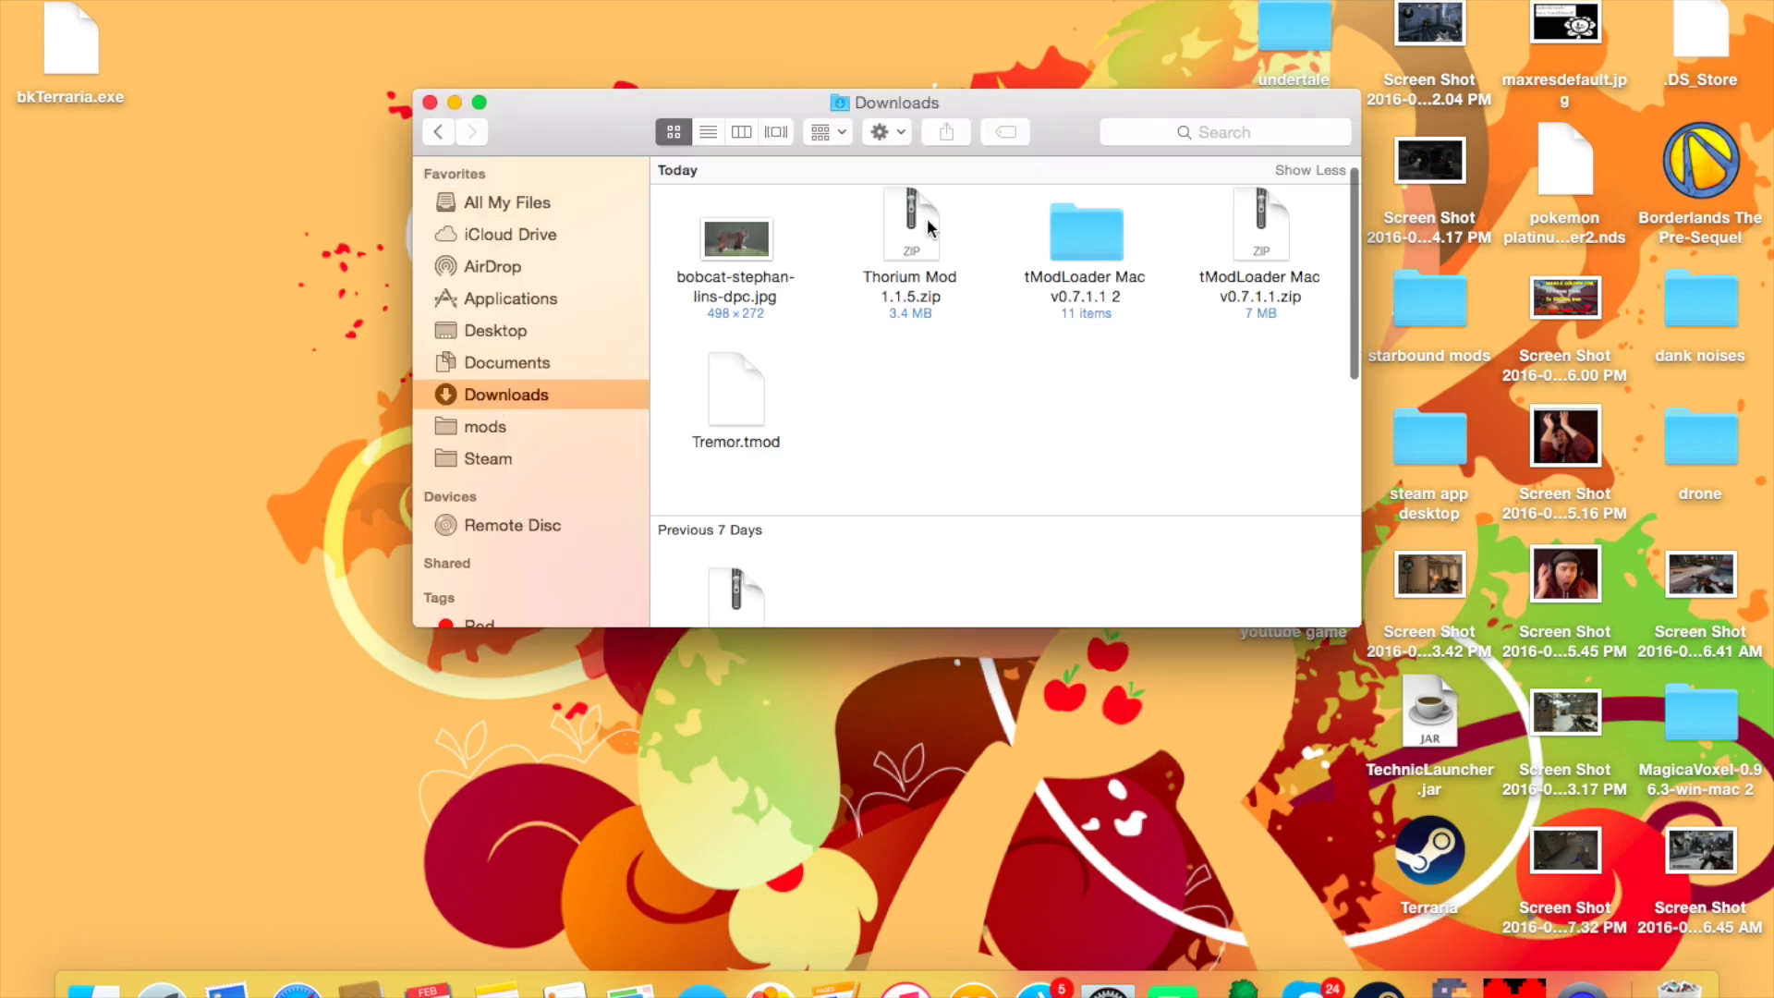
{"action": "left_click_drag", "start_coordinate": [927, 226], "coordinate": [1010, 329]}
{"action": "left_click", "coordinate": [1192, 304]}
{"action": "left_click_drag", "start_coordinate": [1261, 221], "coordinate": [1215, 346]}
{"action": "left_click", "coordinate": [1183, 316]}
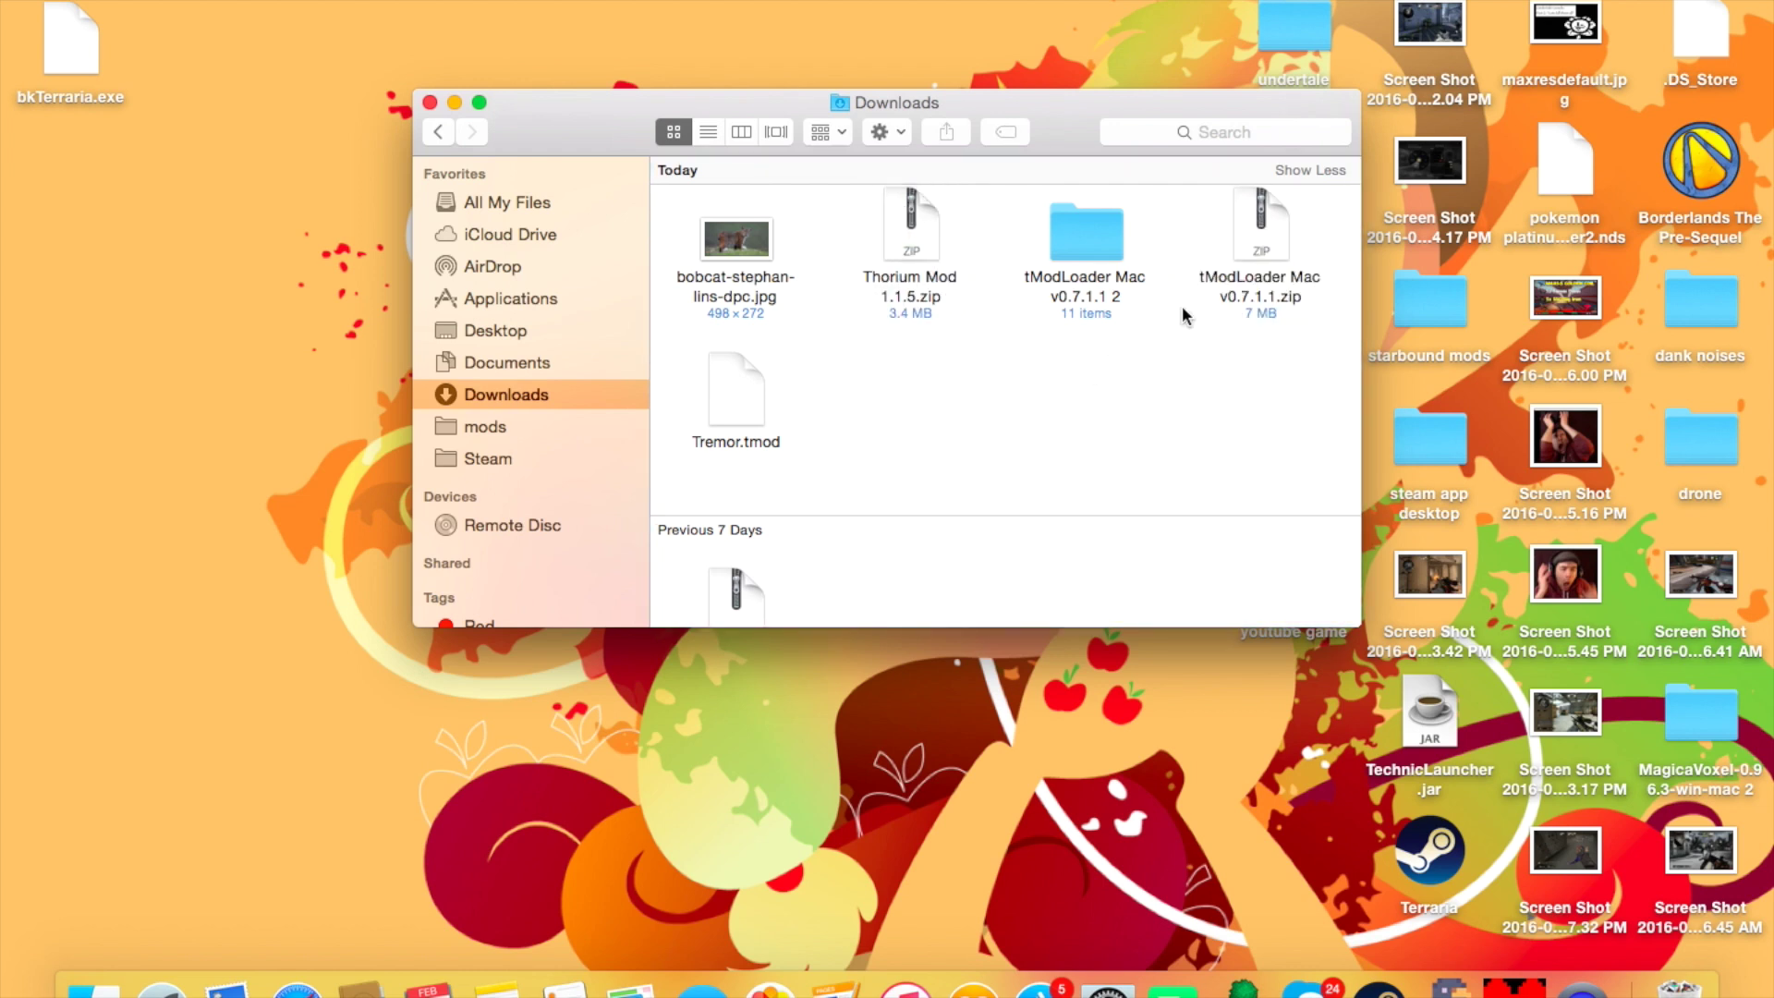
{"action": "left_click", "coordinate": [1272, 246]}
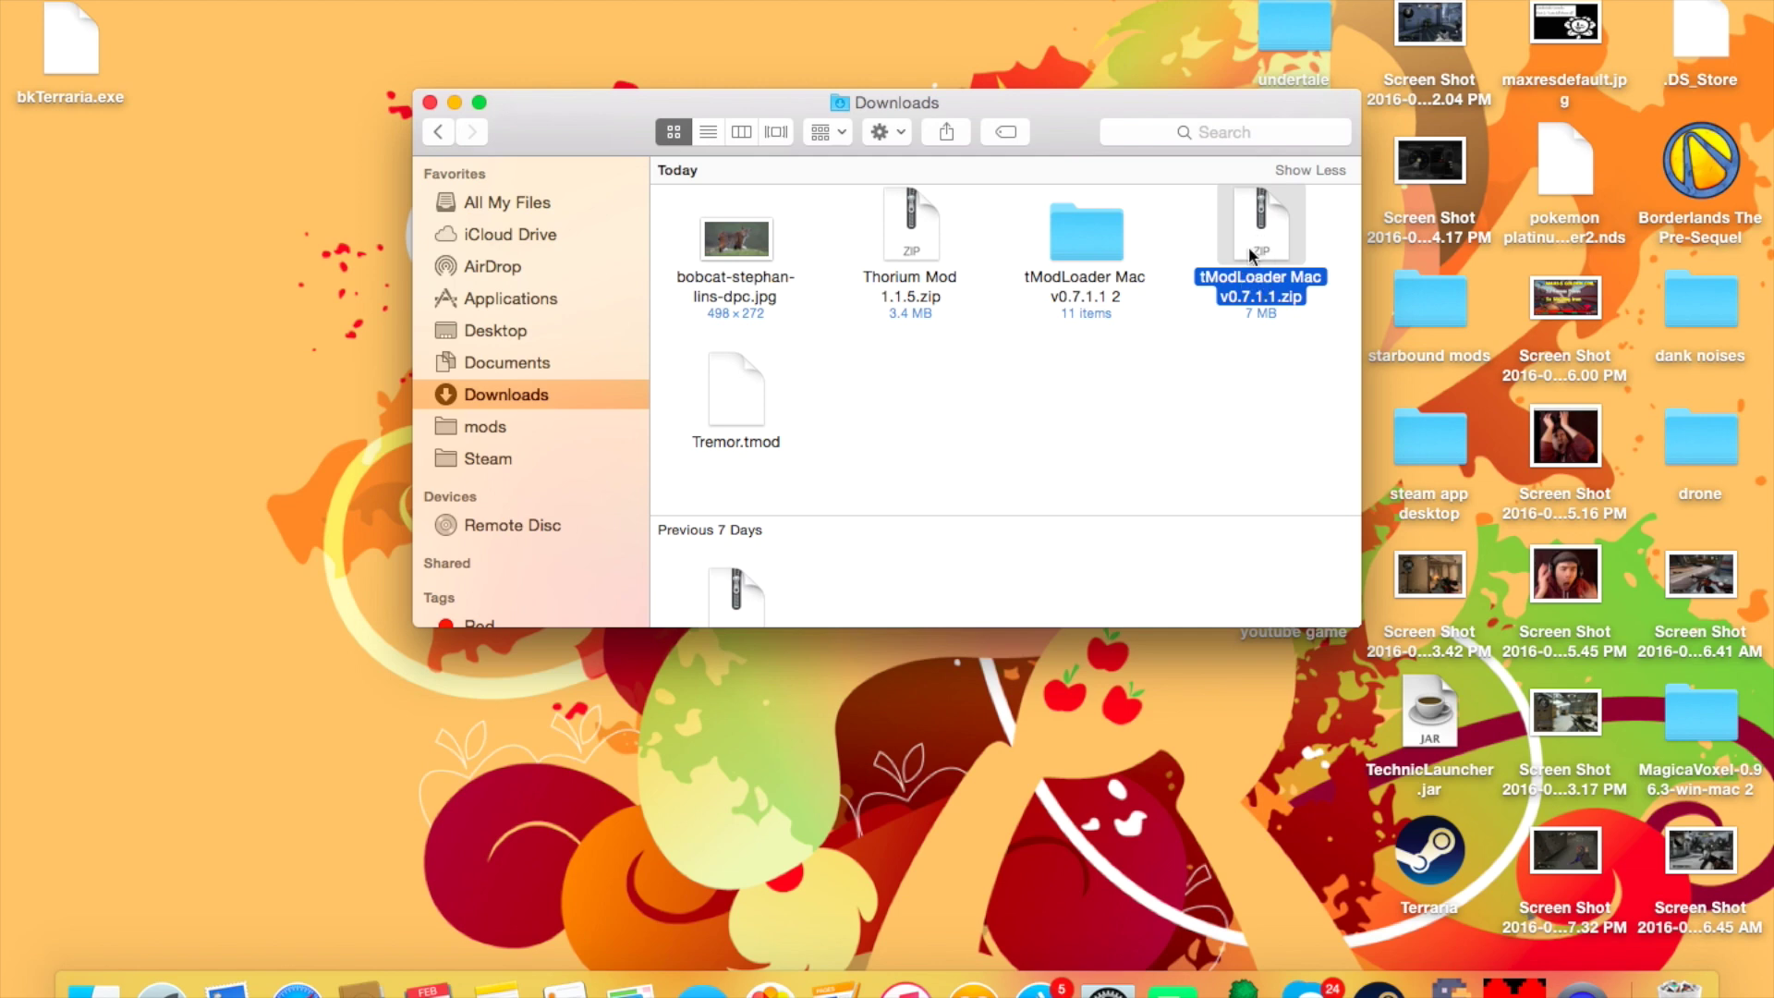
{"action": "double_click", "coordinate": [1259, 251]}
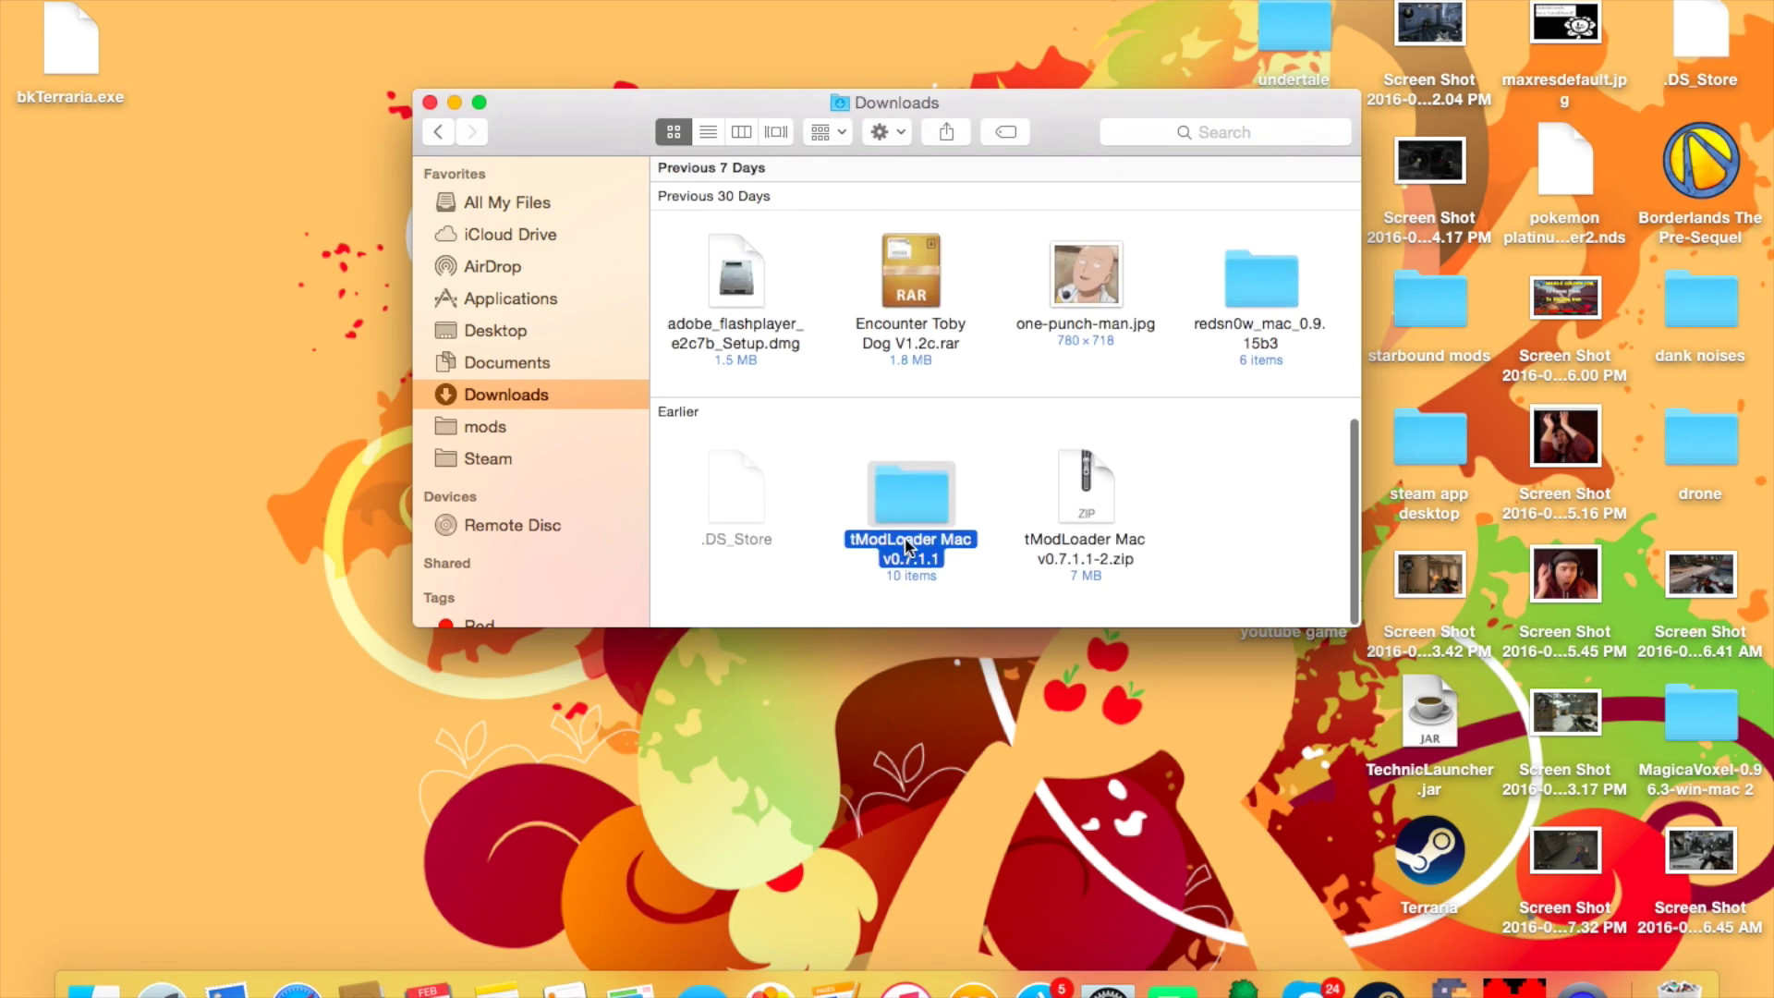
Step: Open the extracted tModLoader Mac v0.7.1.1 folder
{"action": "left_click", "coordinate": [993, 517]}
{"action": "scroll", "coordinate": [995, 508], "scroll_direction": "up", "scroll_amount": 10}
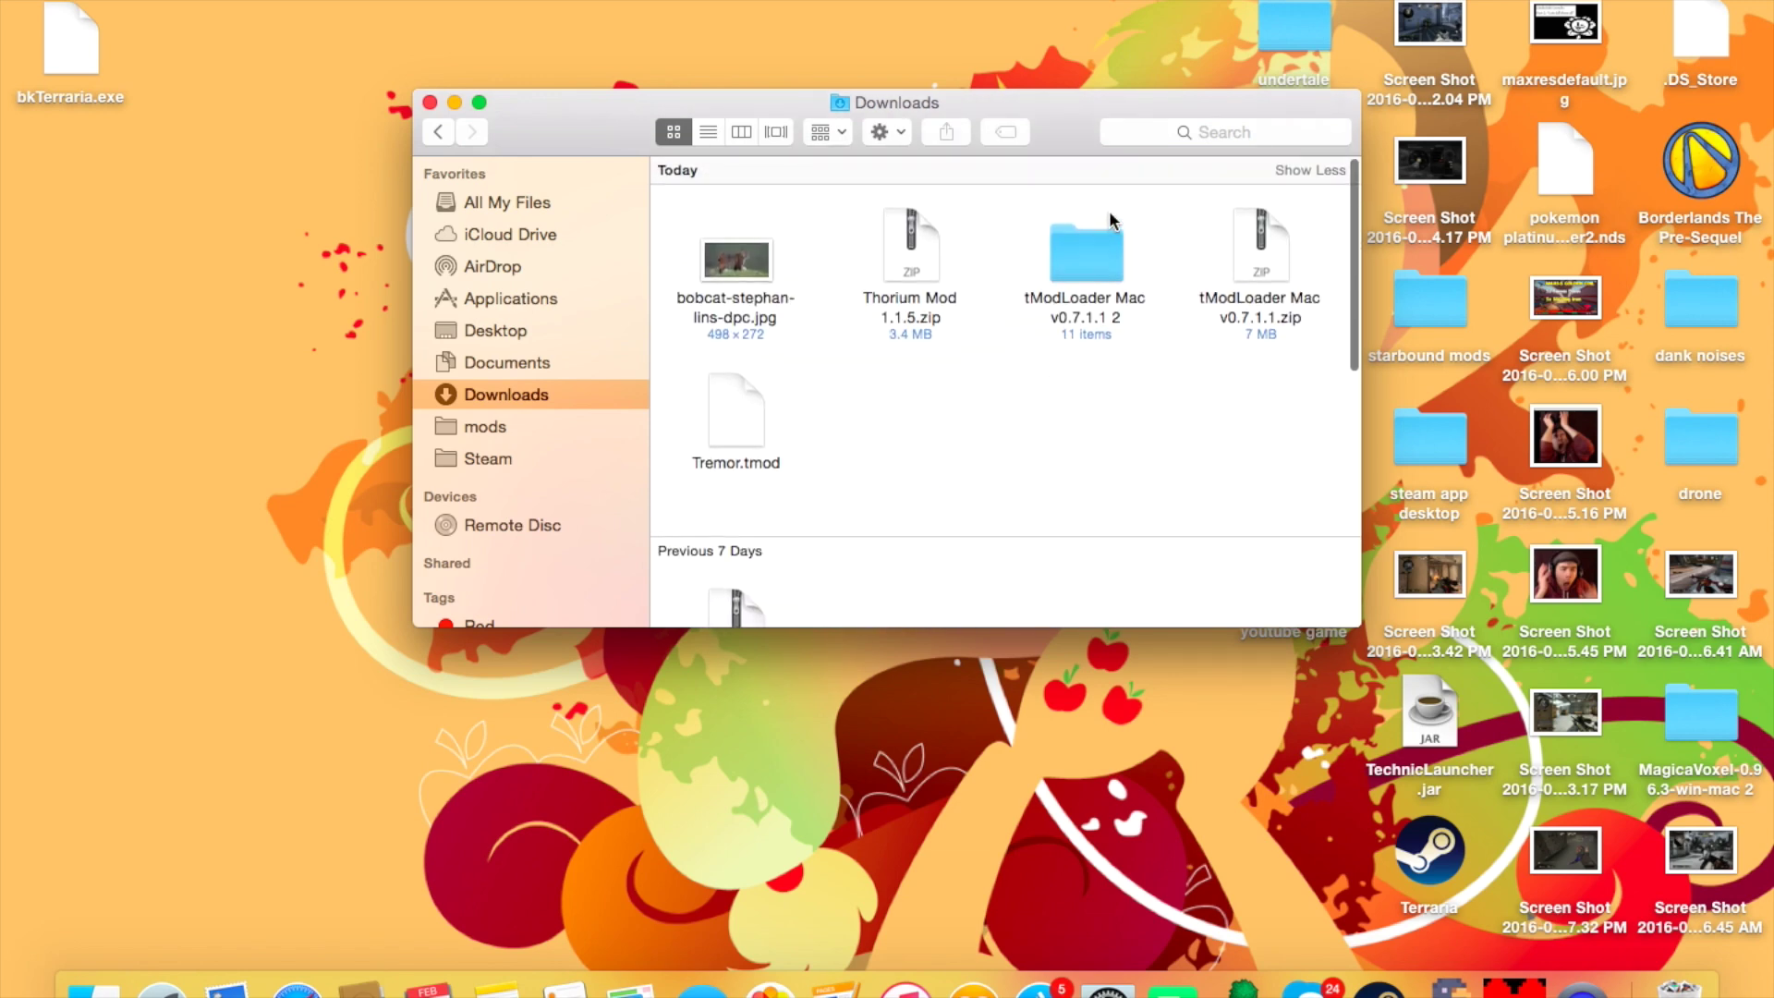
{"action": "scroll", "coordinate": [1042, 396], "scroll_direction": "down", "scroll_amount": 10}
{"action": "double_click", "coordinate": [907, 513]}
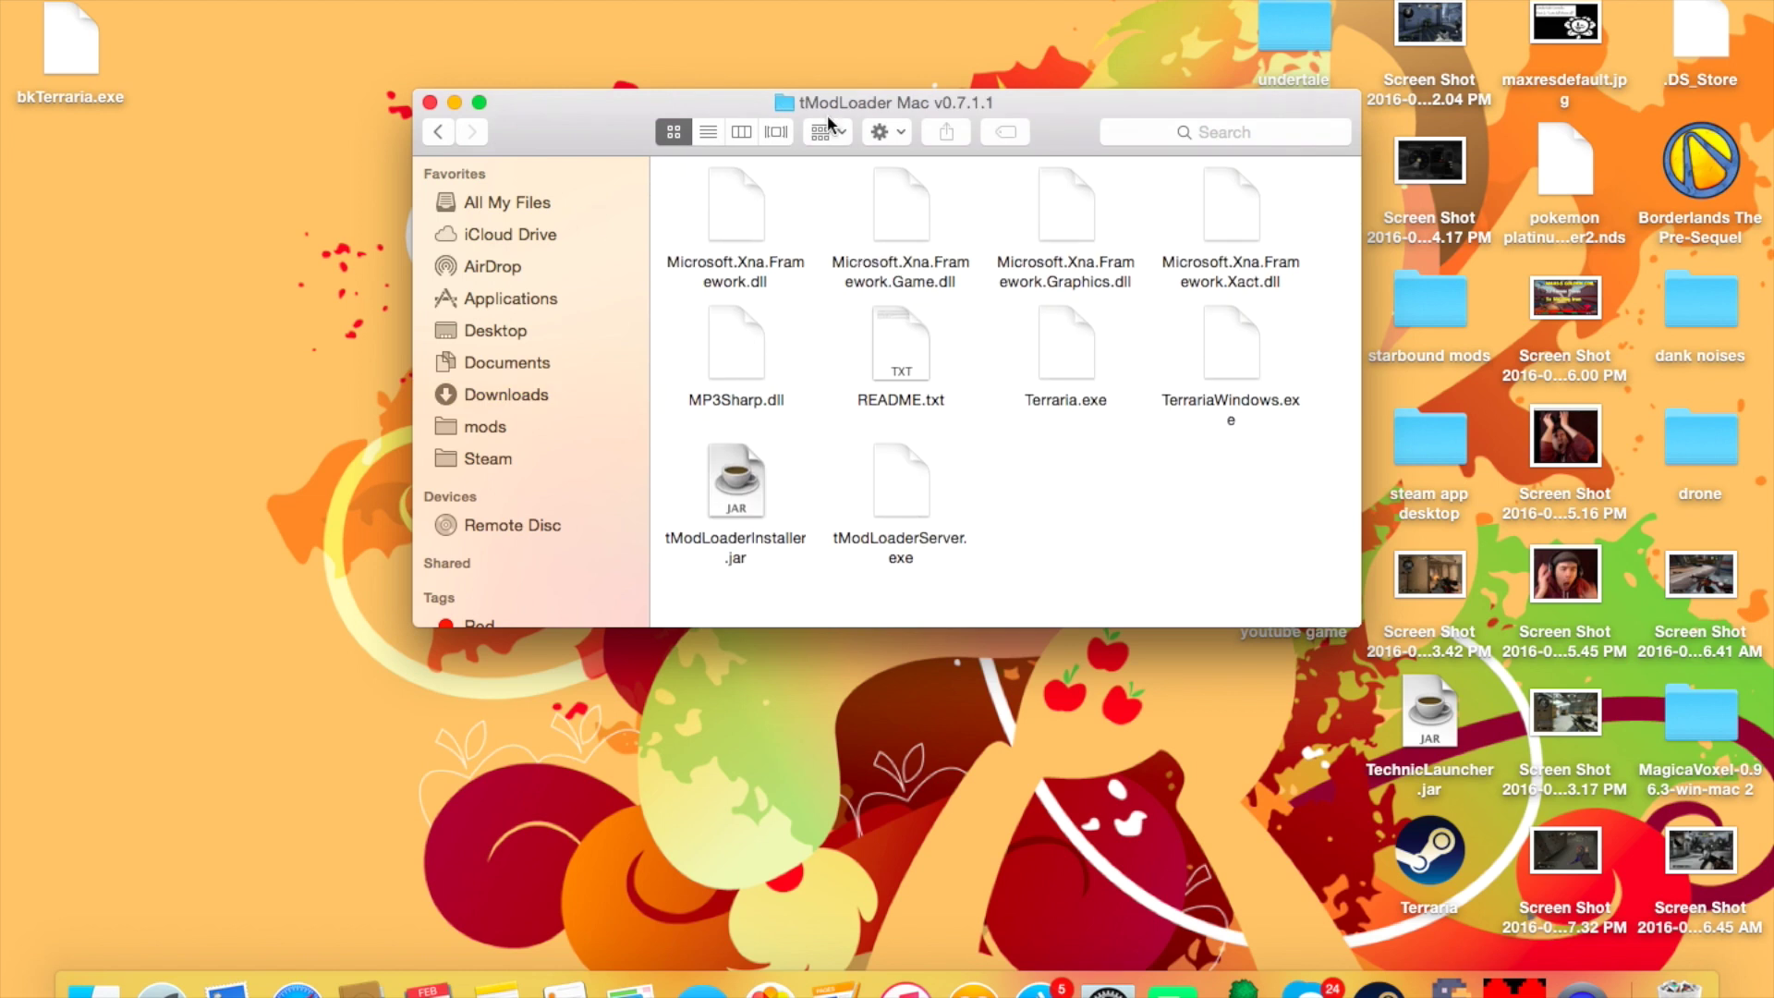
Step: Select all 11 files in the tModLoader folder and view their actions menu
{"action": "left_click", "coordinate": [1074, 379]}
{"action": "left_click", "coordinate": [1225, 552]}
{"action": "left_click_drag", "start_coordinate": [1301, 589], "coordinate": [756, 248]}
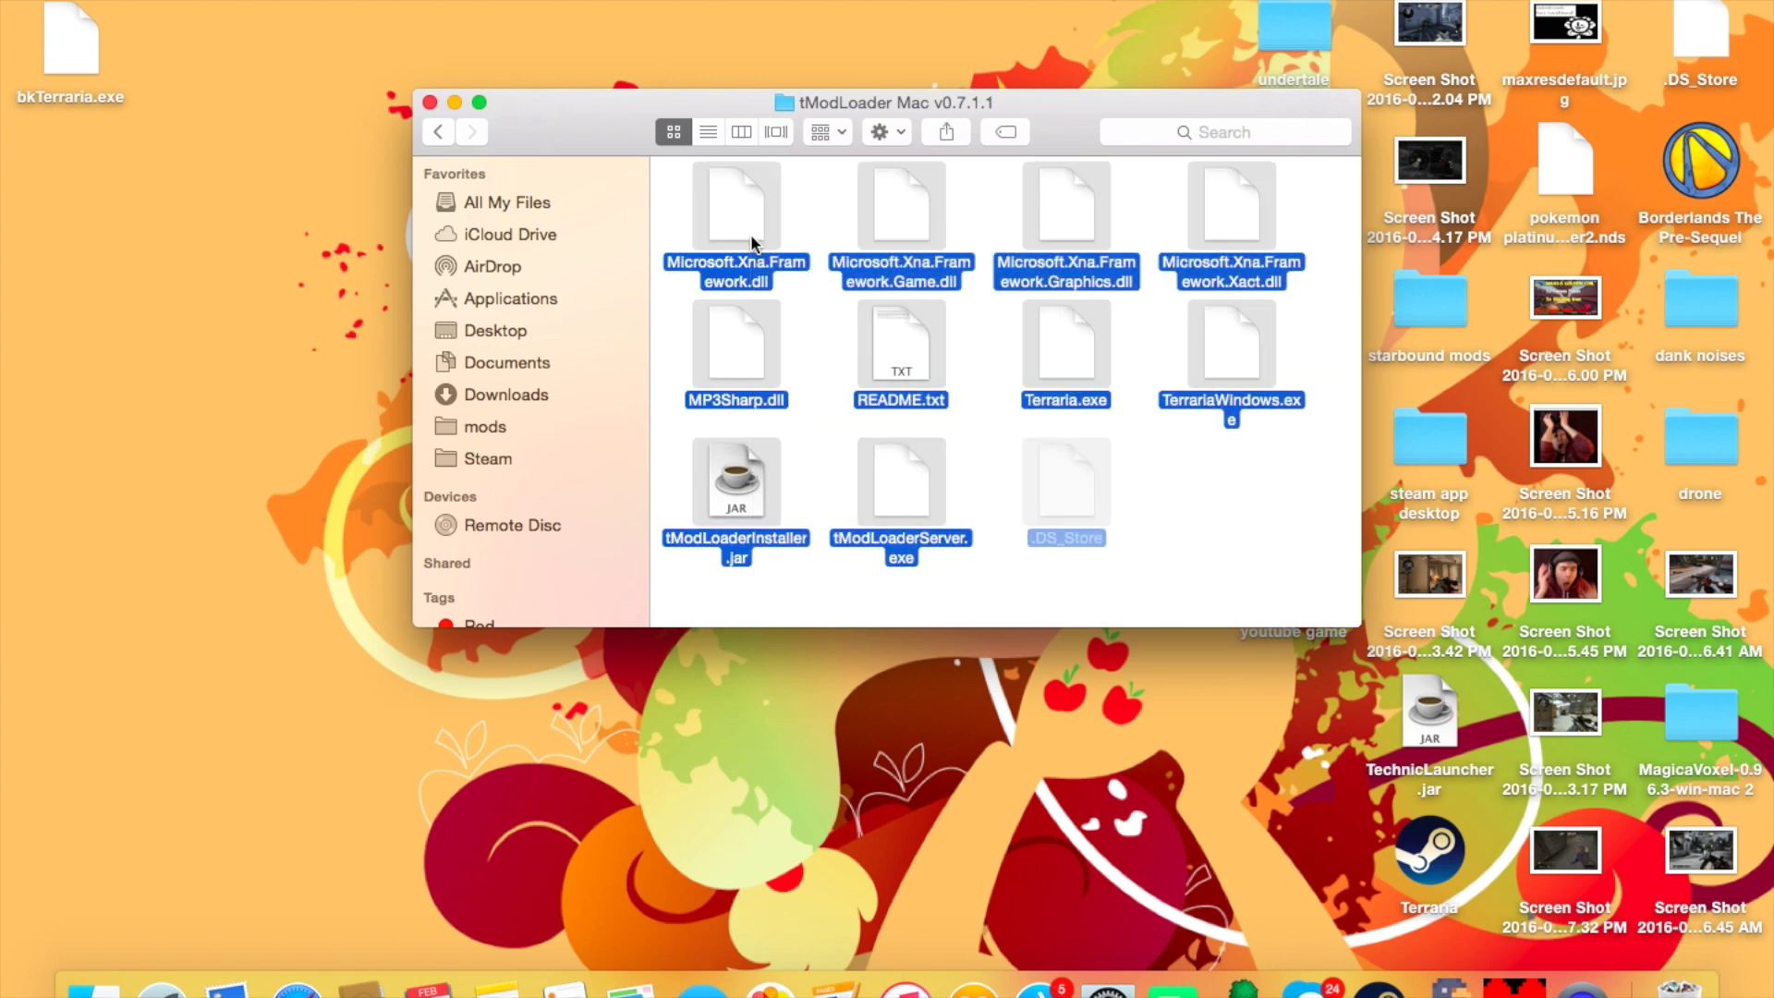
{"action": "left_click", "coordinate": [1185, 549]}
{"action": "left_click_drag", "start_coordinate": [1186, 549], "coordinate": [688, 189]}
{"action": "right_click", "coordinate": [729, 176]}
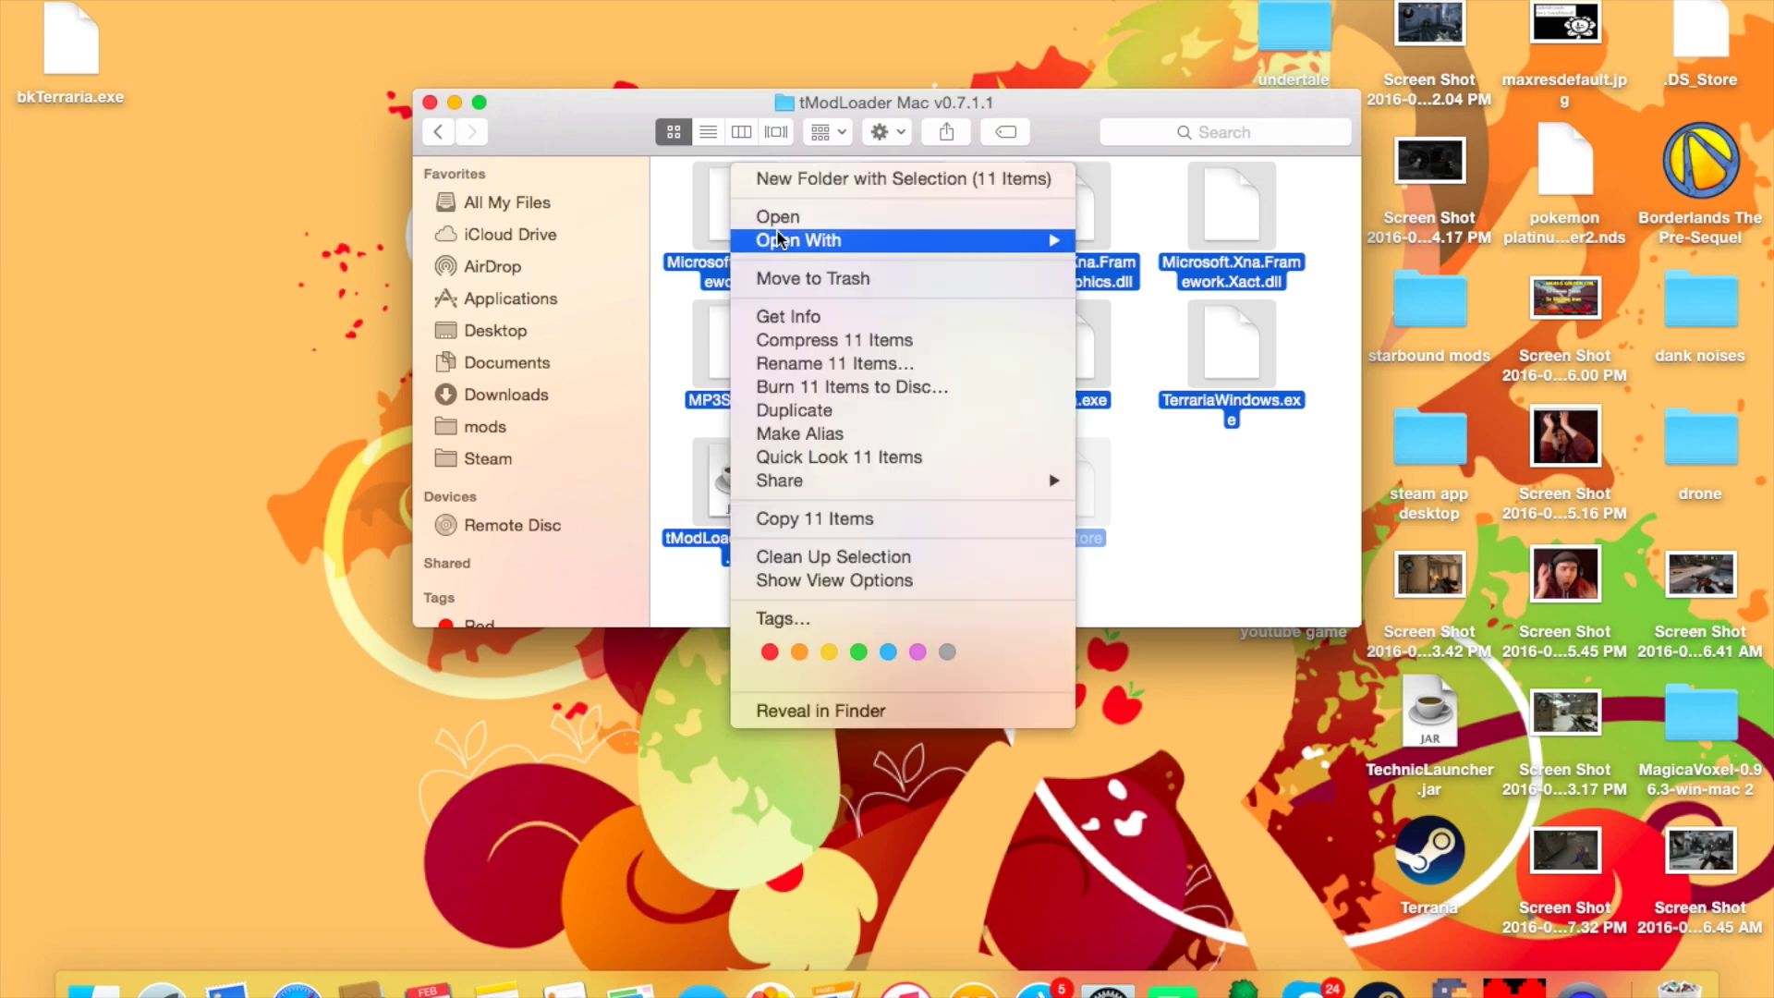
{"action": "left_click", "coordinate": [822, 555]}
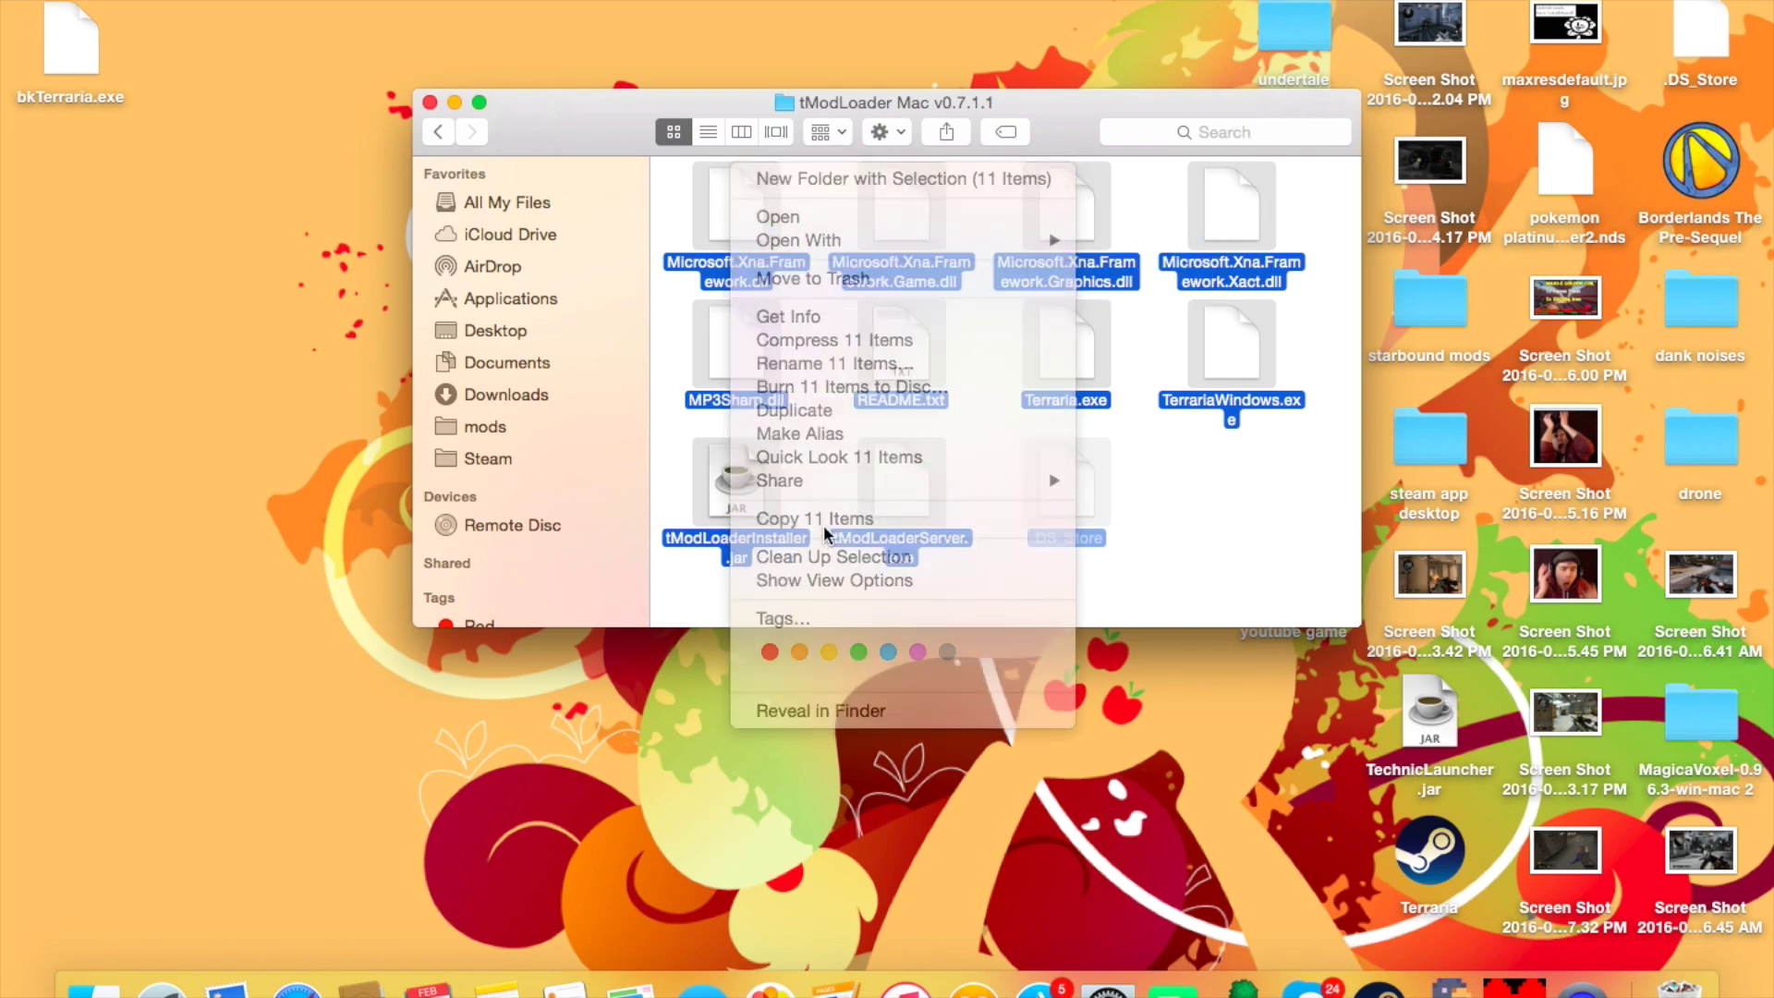
Step: Clear the file selection and open Steam's steamapps folder
{"action": "left_click", "coordinate": [1139, 528]}
{"action": "left_click", "coordinate": [1069, 479]}
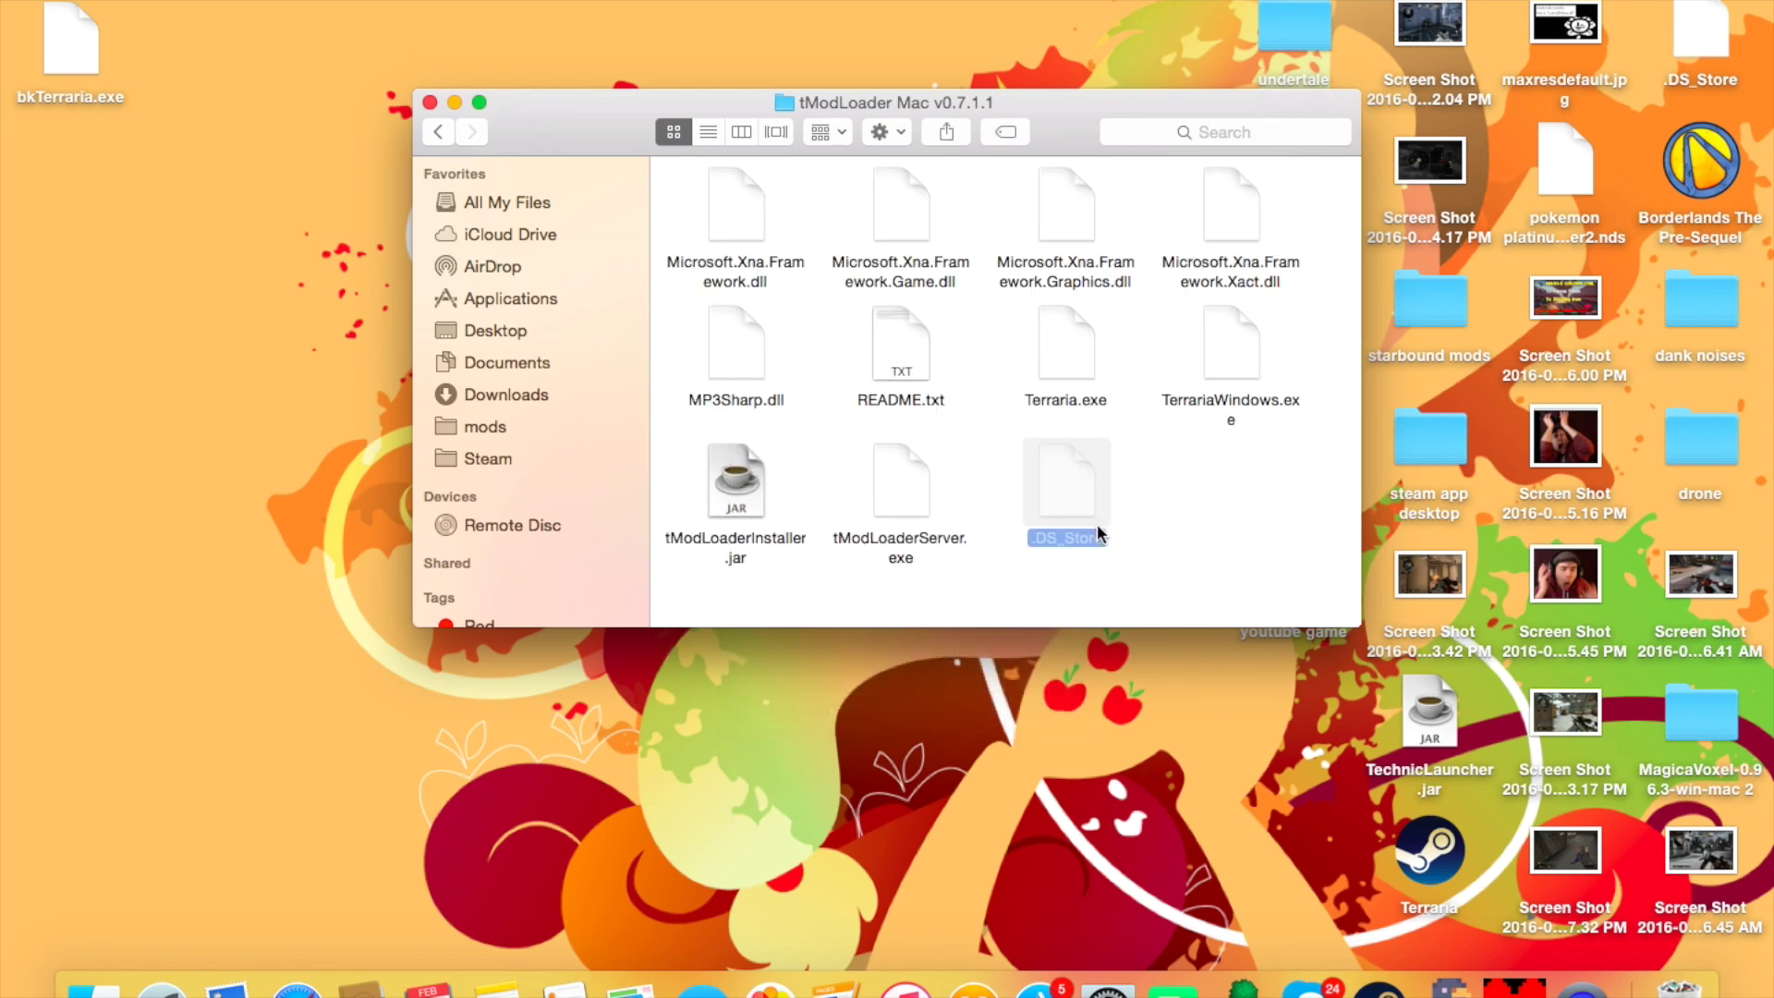
{"action": "left_click", "coordinate": [1147, 515]}
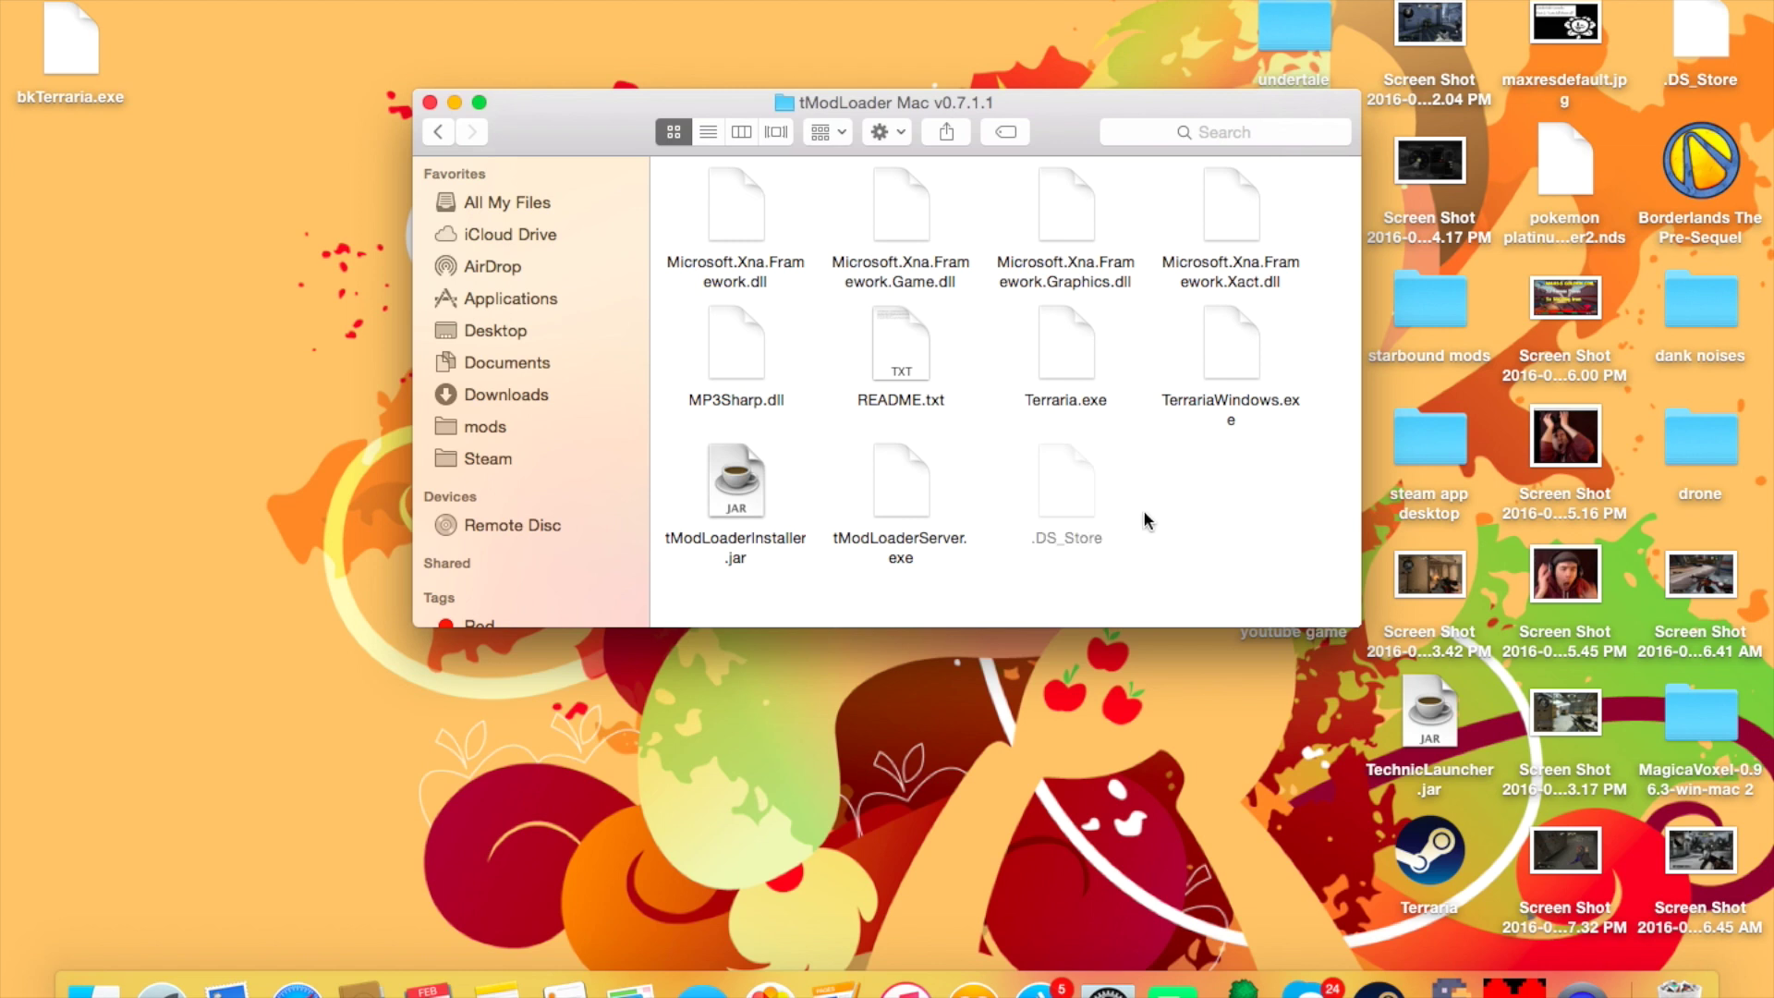
{"action": "left_click", "coordinate": [515, 458]}
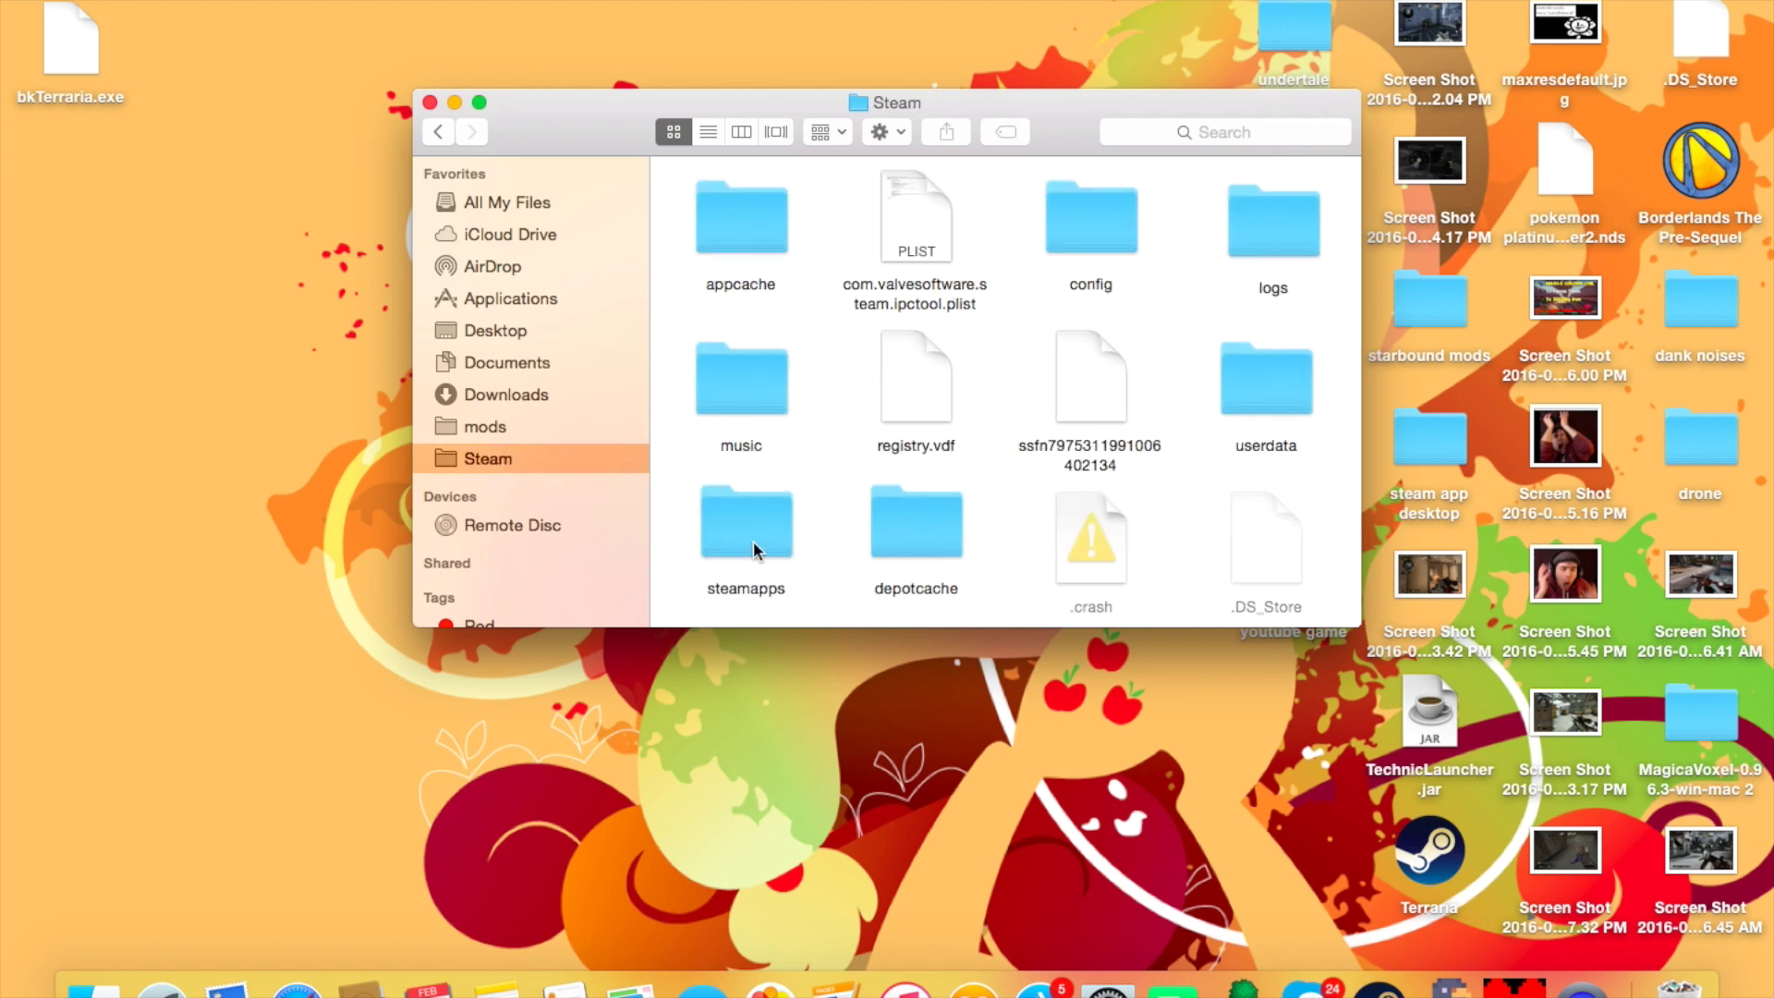
{"action": "double_click", "coordinate": [752, 541]}
Step: Go to the hidden user Library folder through the Go menu with Option held
{"action": "left_click", "coordinate": [532, 426]}
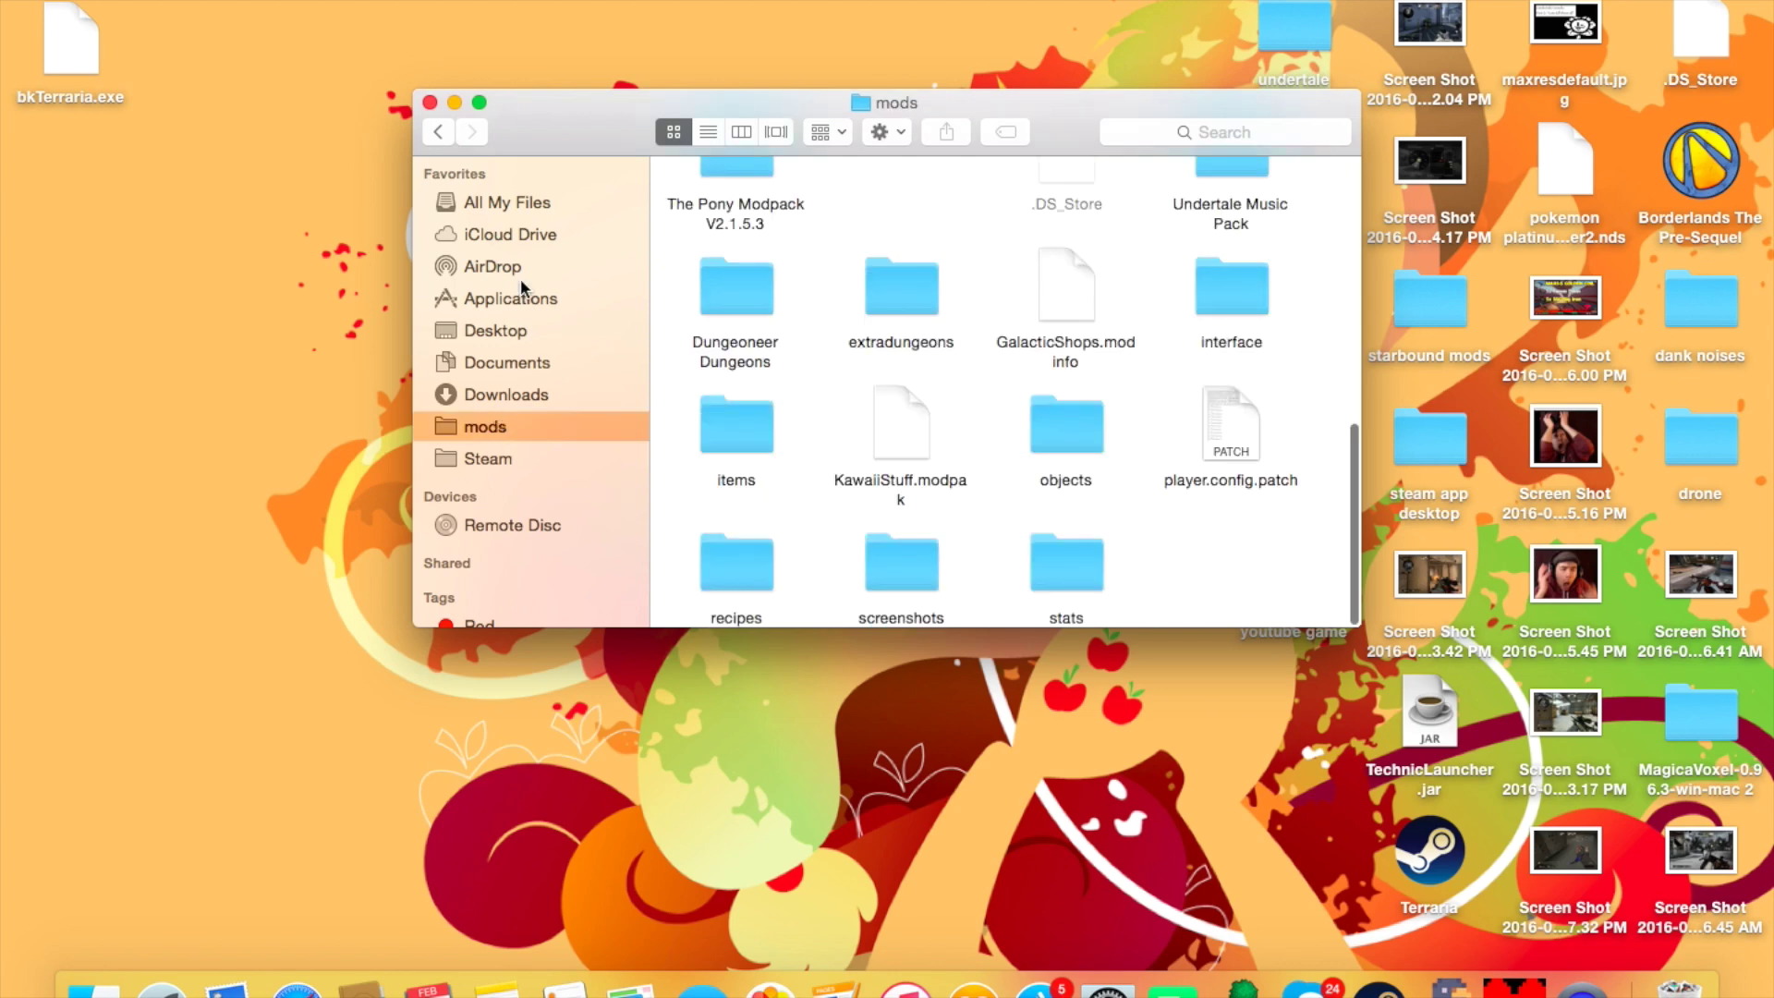
{"action": "left_click", "coordinate": [506, 394]}
{"action": "left_click", "coordinate": [319, 0]}
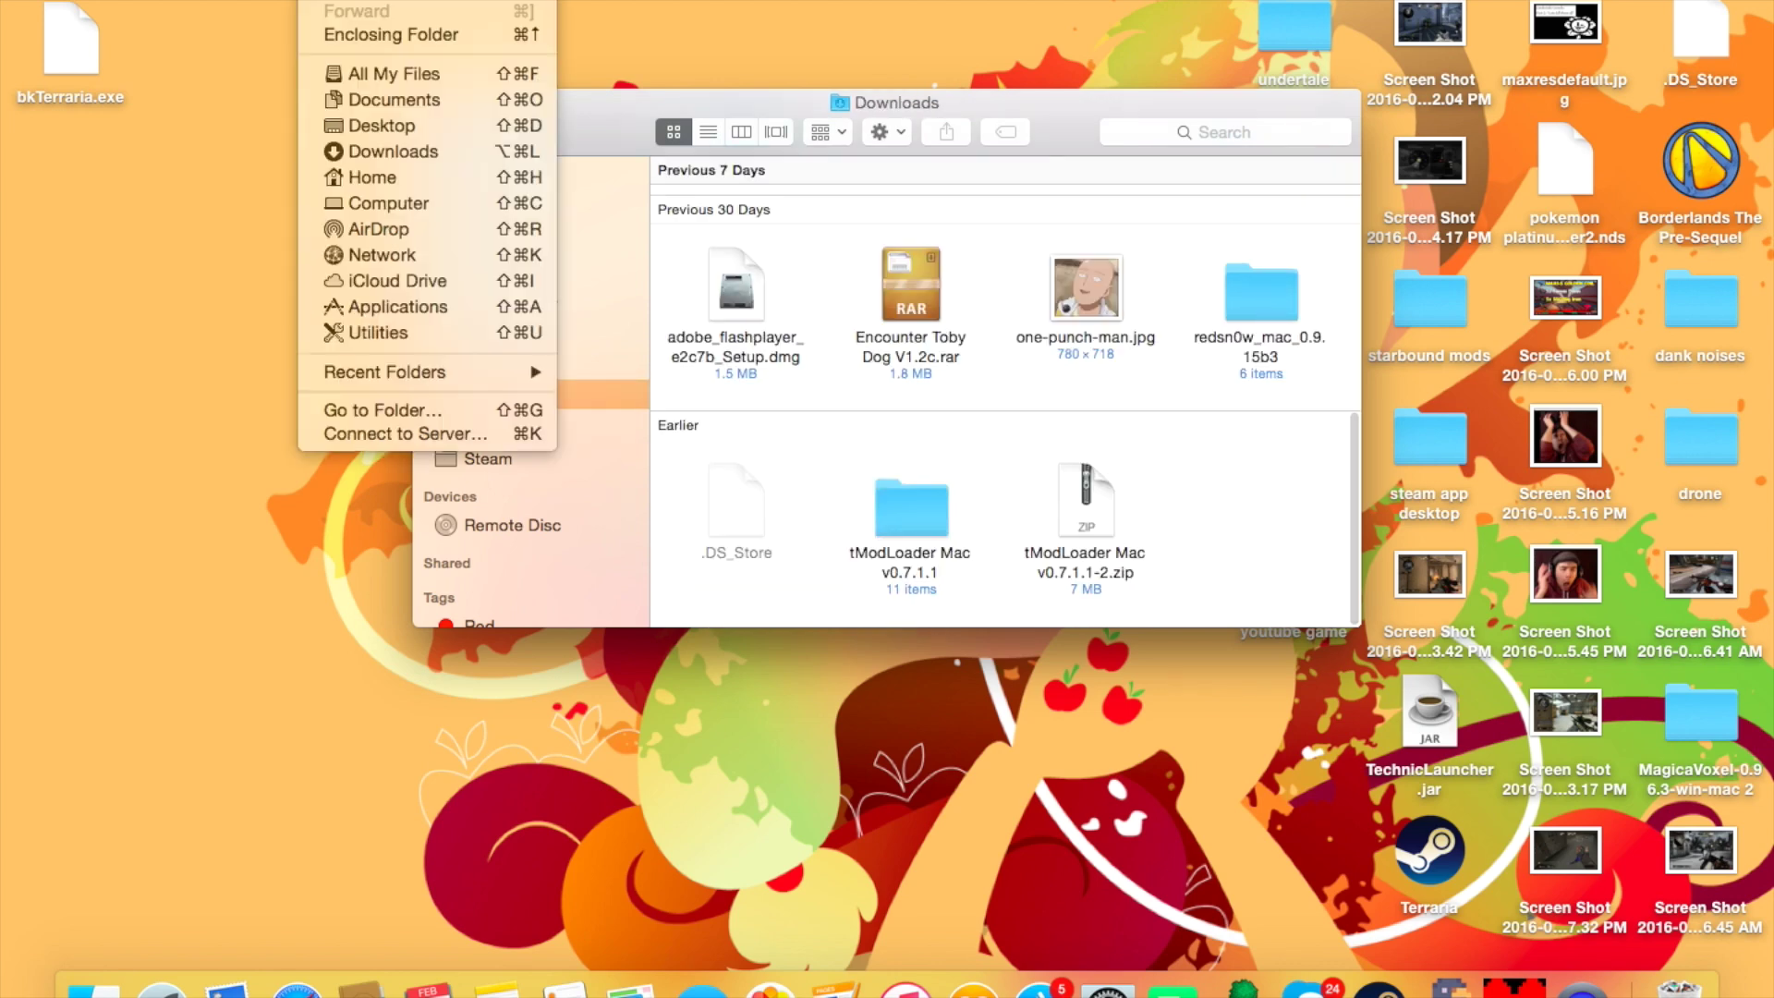
{"action": "mouse_move", "coordinate": [369, 0]}
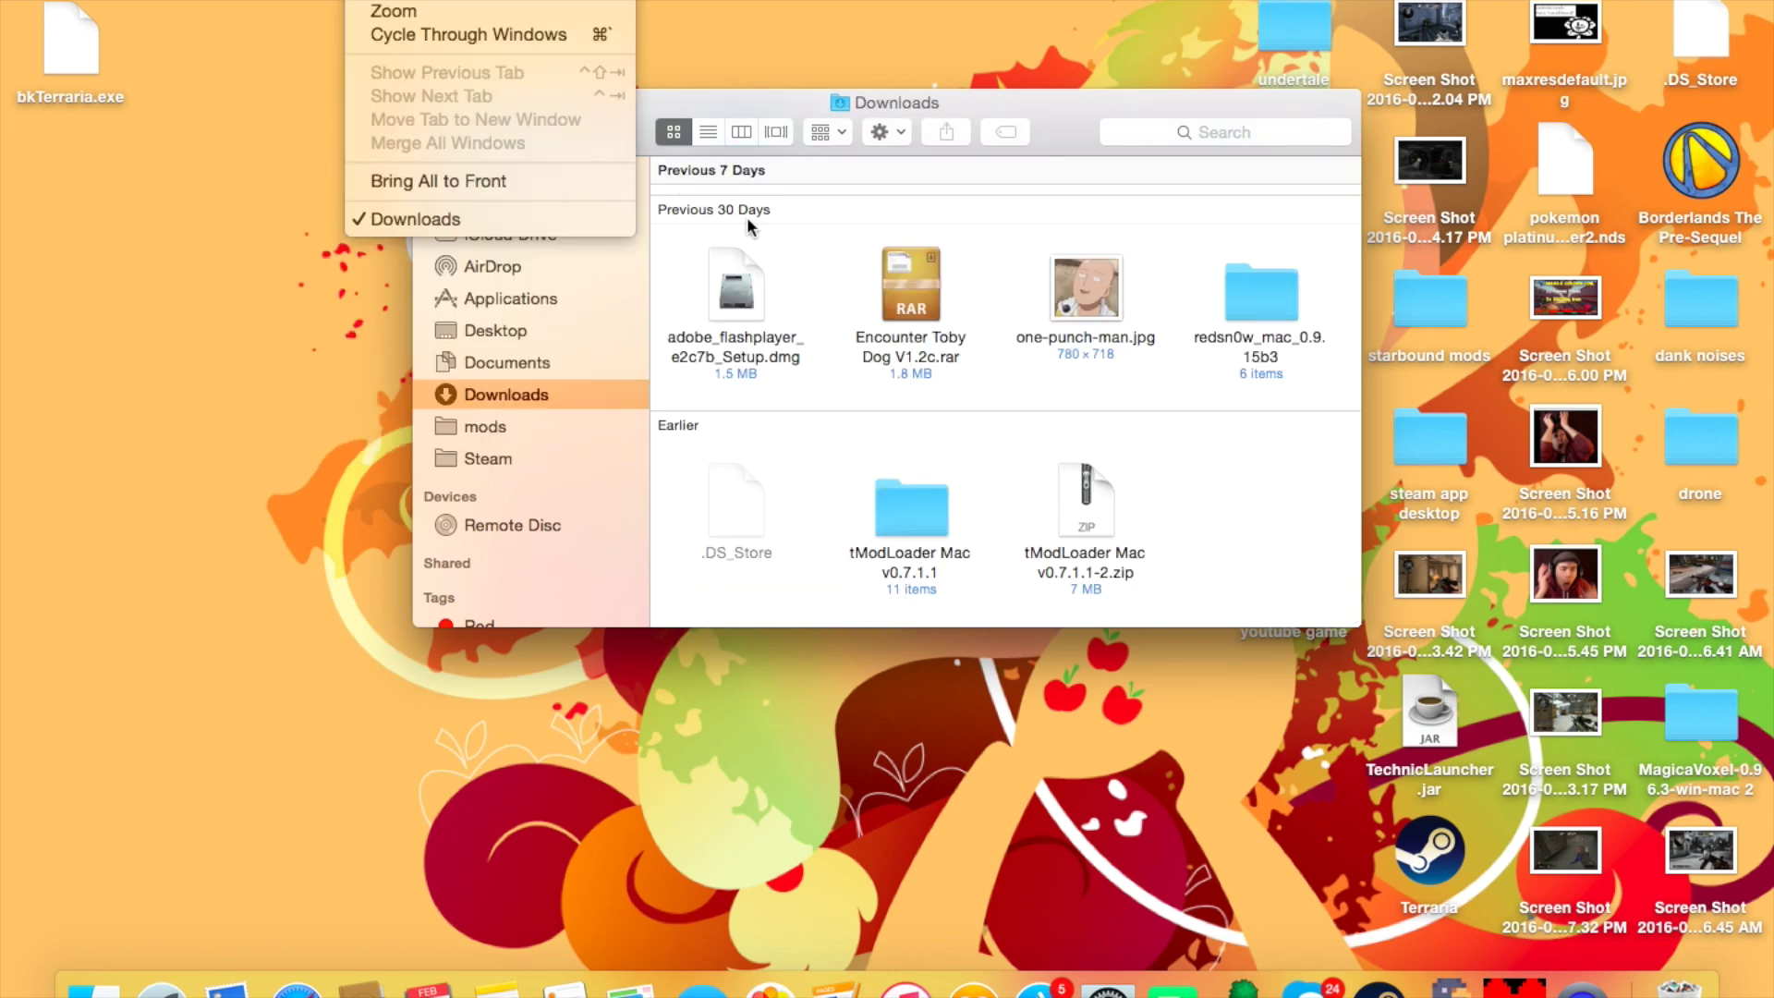
{"action": "key", "text": "alt"}
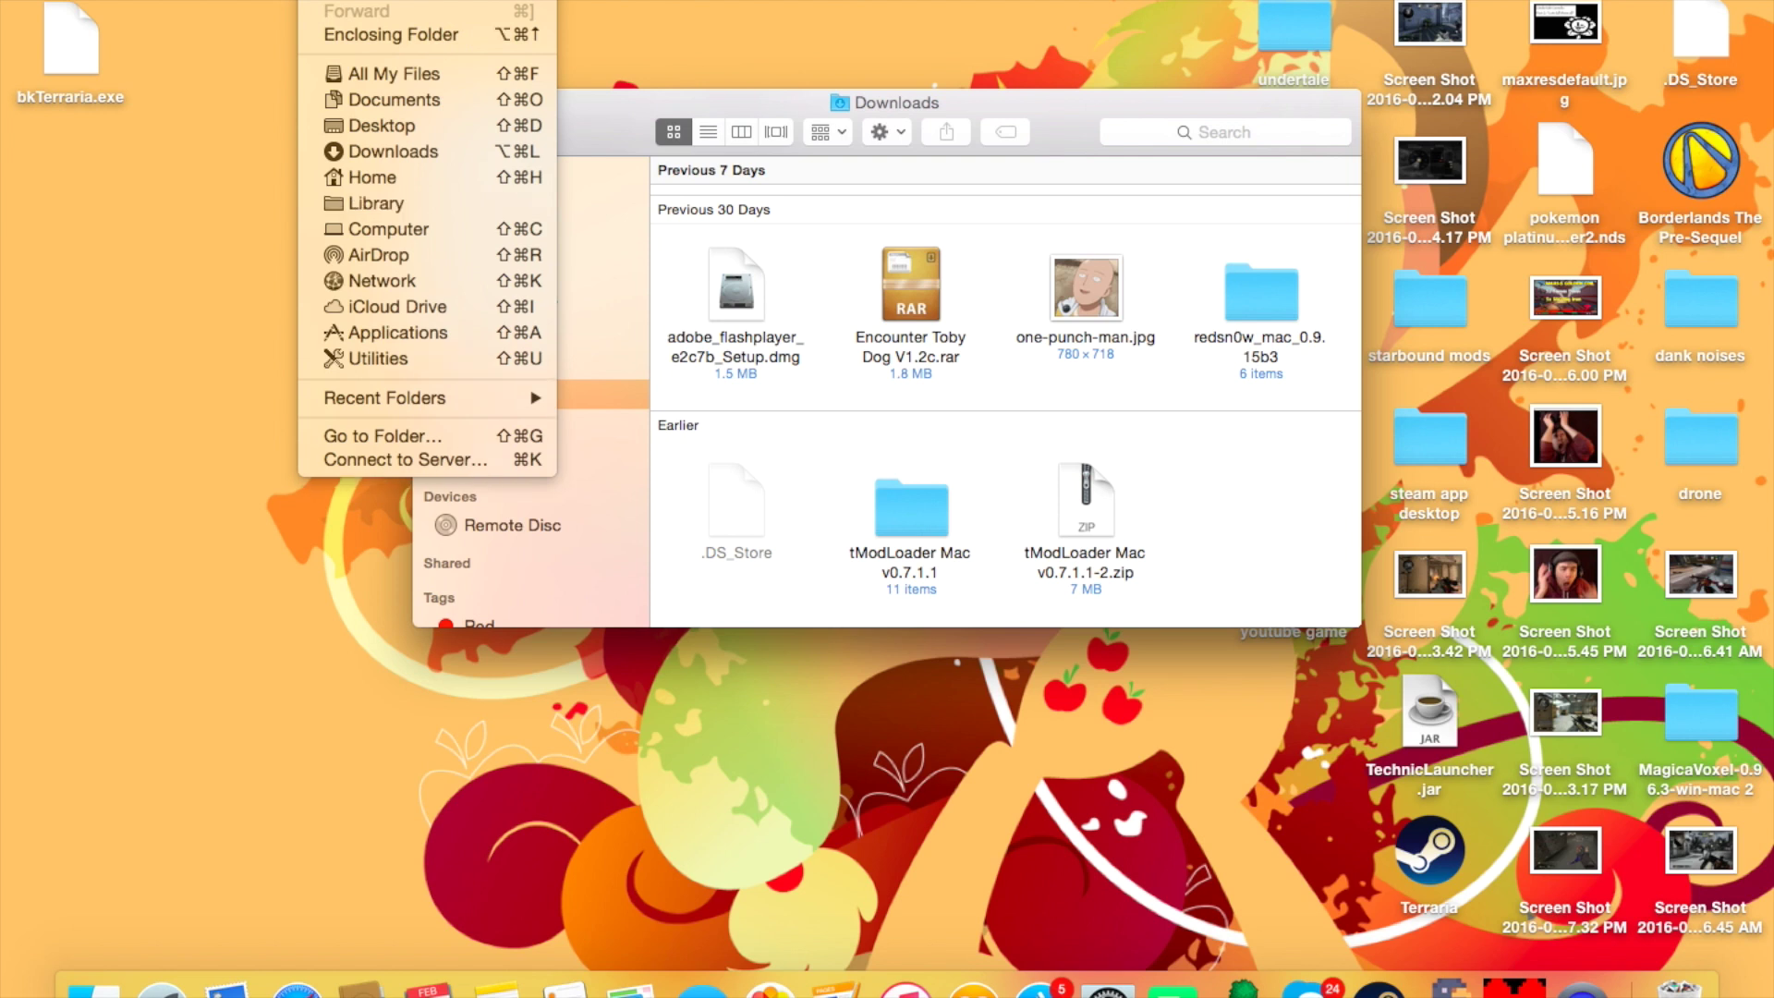
{"action": "left_click", "coordinate": [442, 211]}
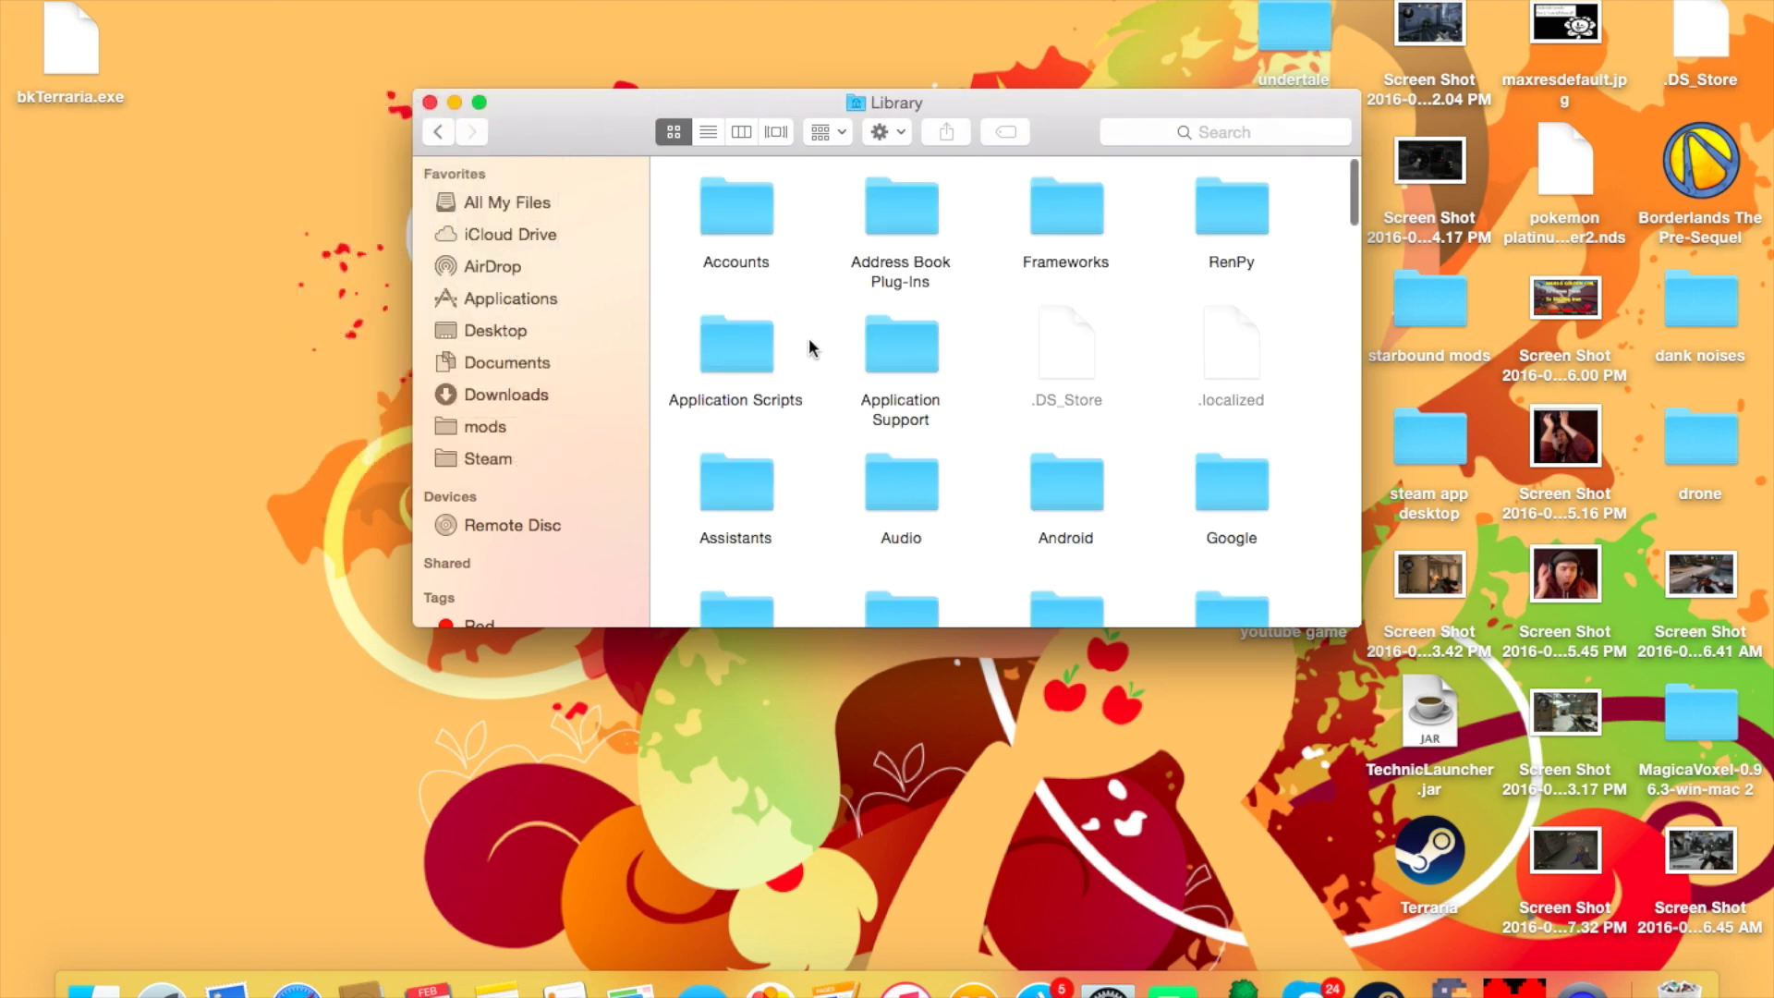
Step: Open Application Support > Steam > steamapps > common > Terraria
{"action": "double_click", "coordinate": [936, 367]}
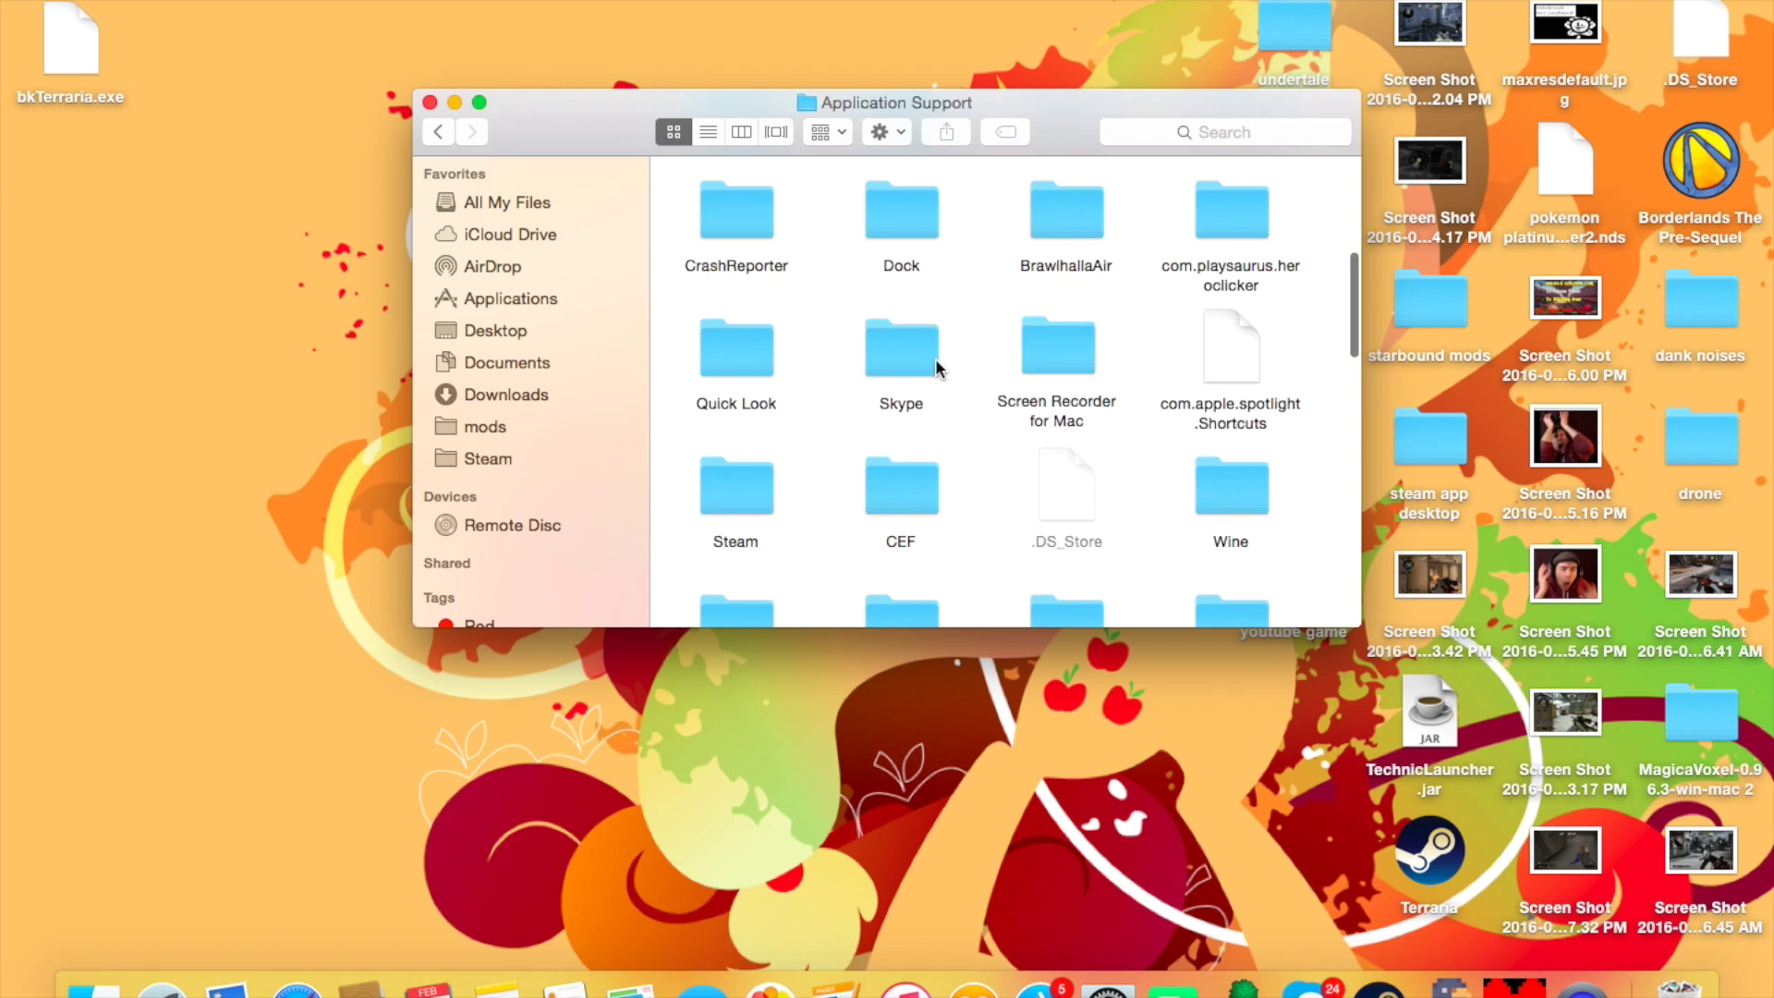
{"action": "double_click", "coordinate": [730, 489]}
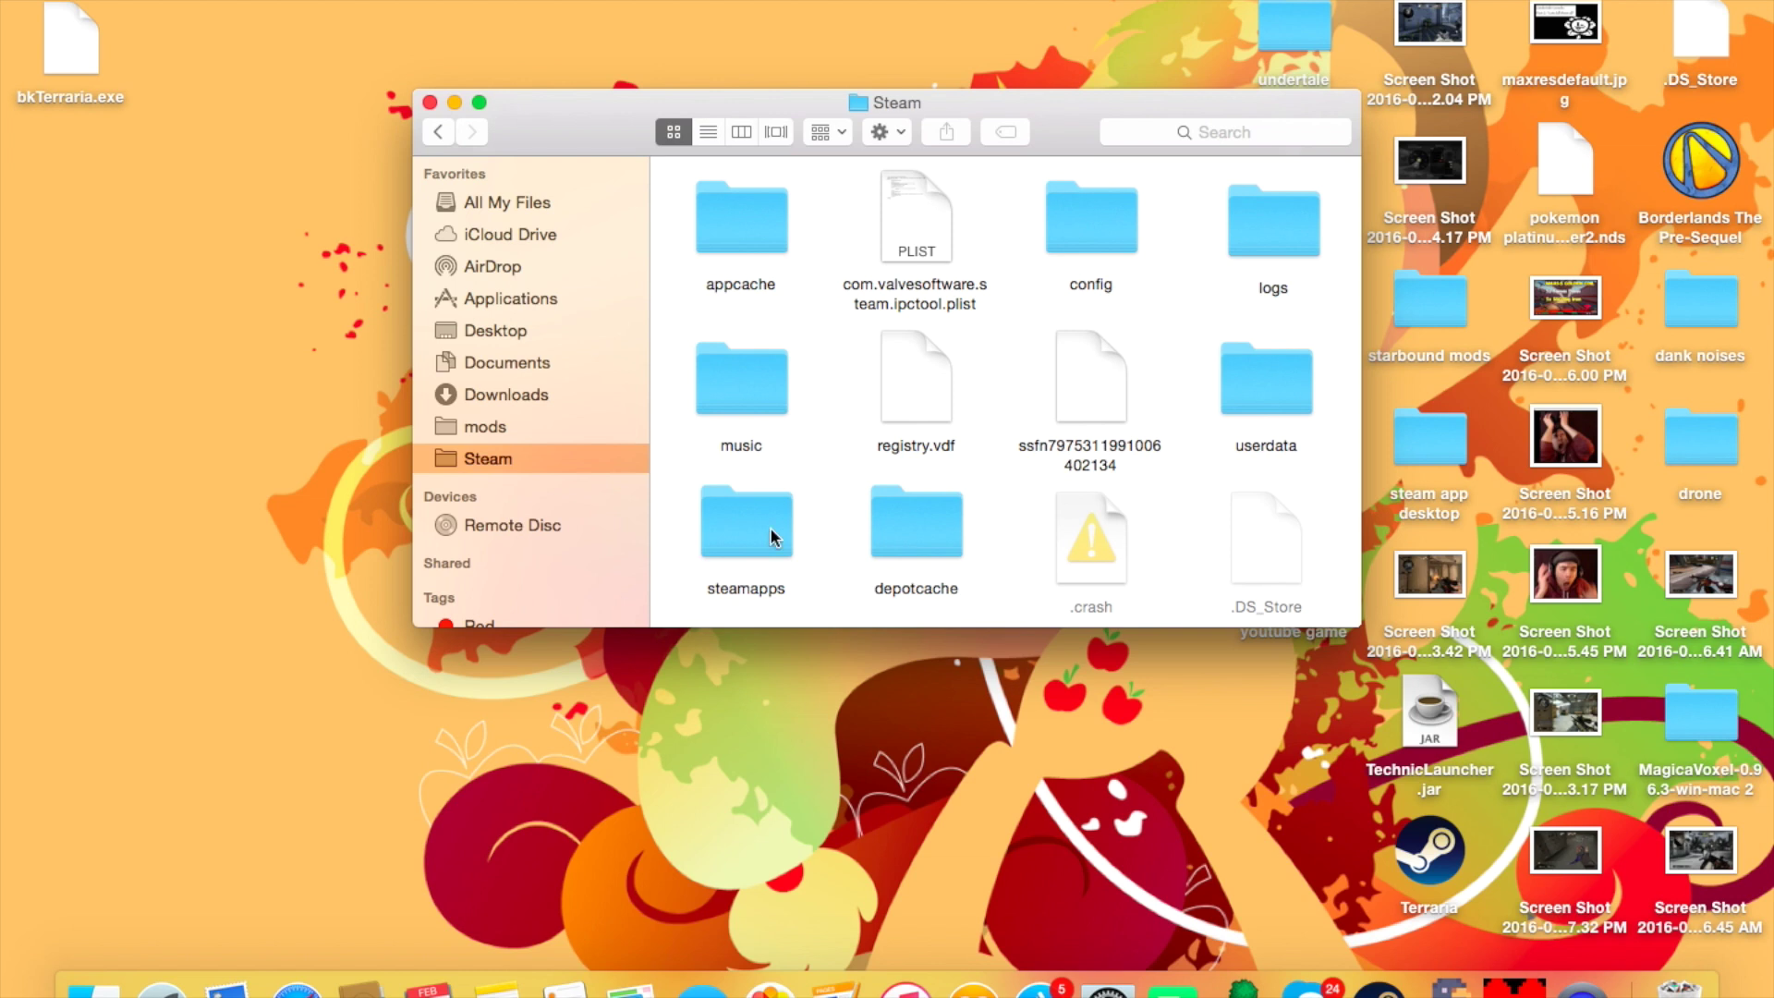
{"action": "double_click", "coordinate": [769, 527]}
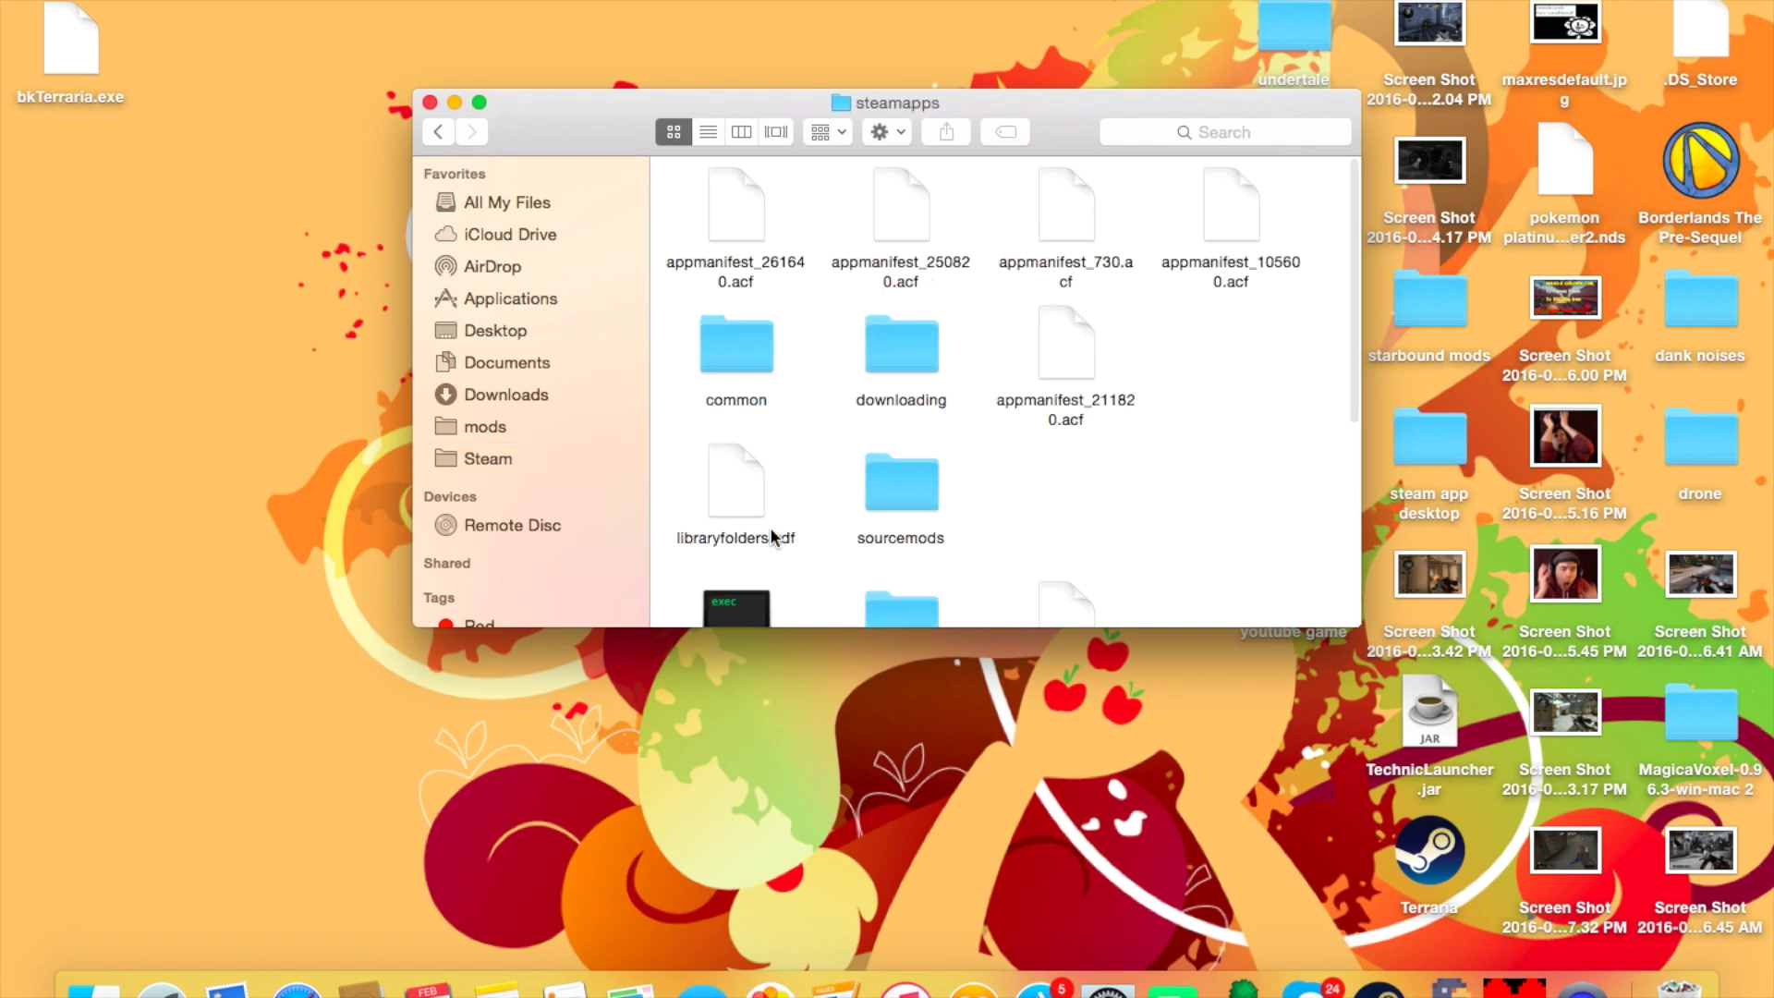
{"action": "double_click", "coordinate": [728, 364]}
{"action": "double_click", "coordinate": [1249, 229]}
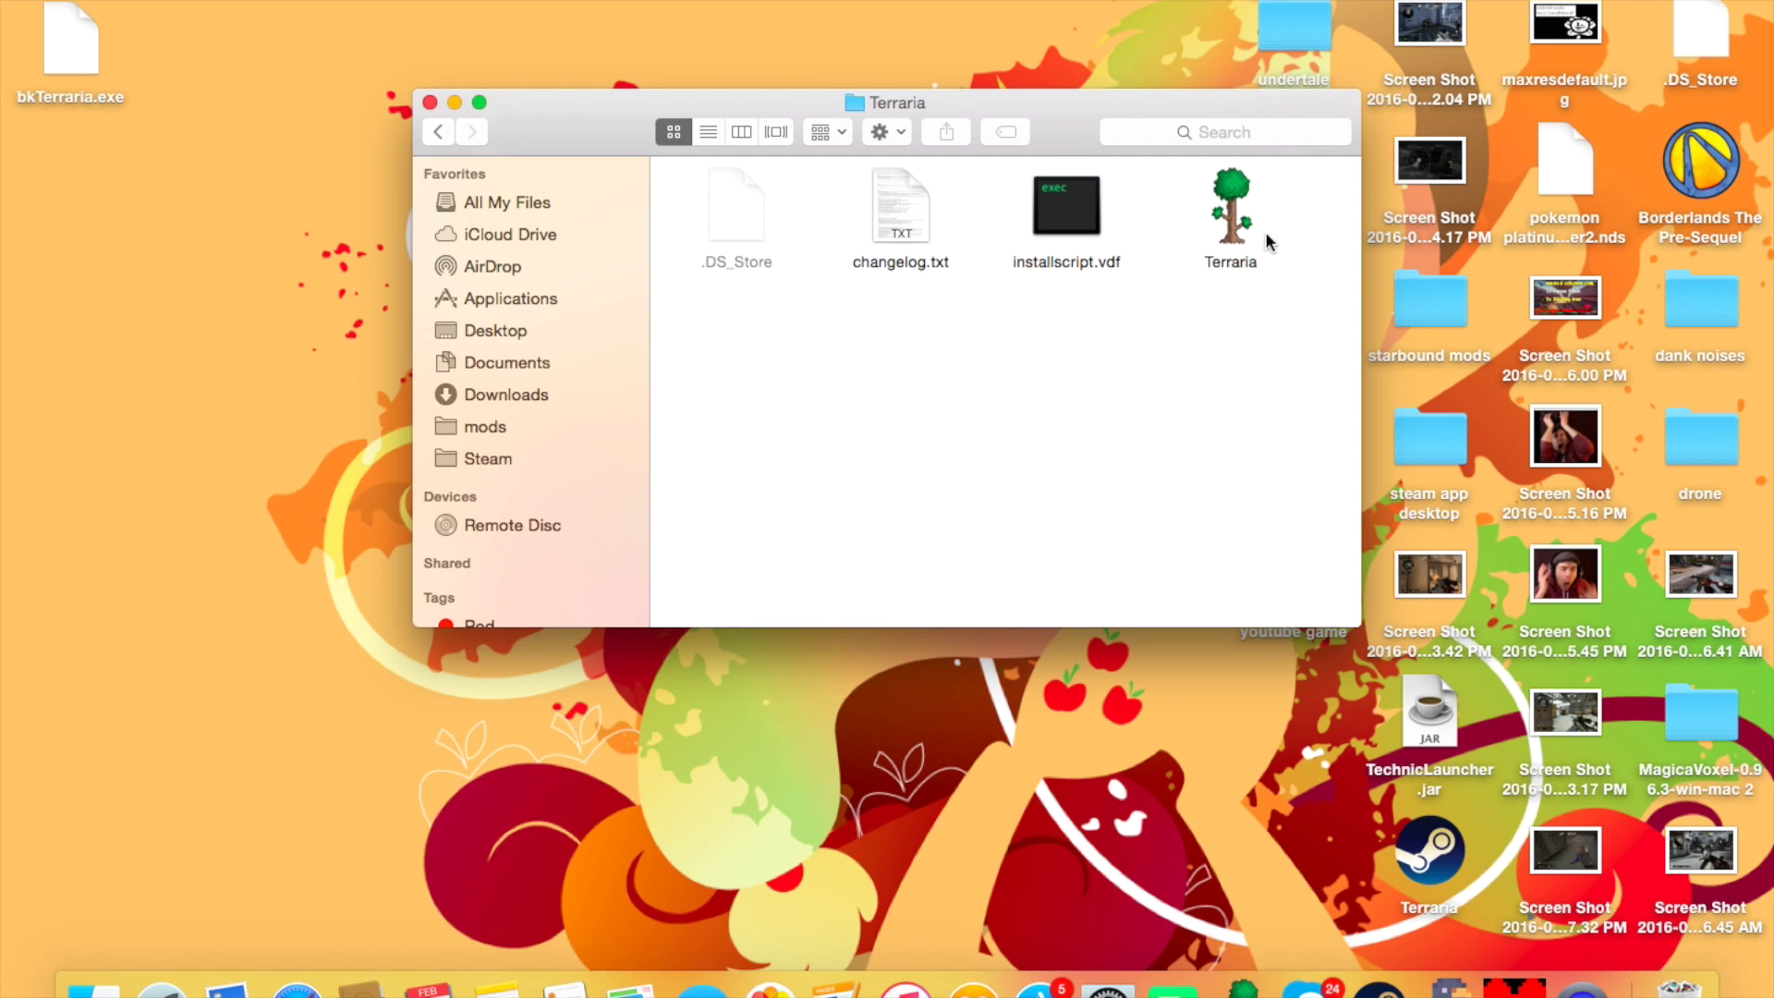
Step: Show the Terraria app's package contents and open Contents > MacOS
{"action": "left_click", "coordinate": [1229, 219]}
{"action": "right_click", "coordinate": [1229, 219]}
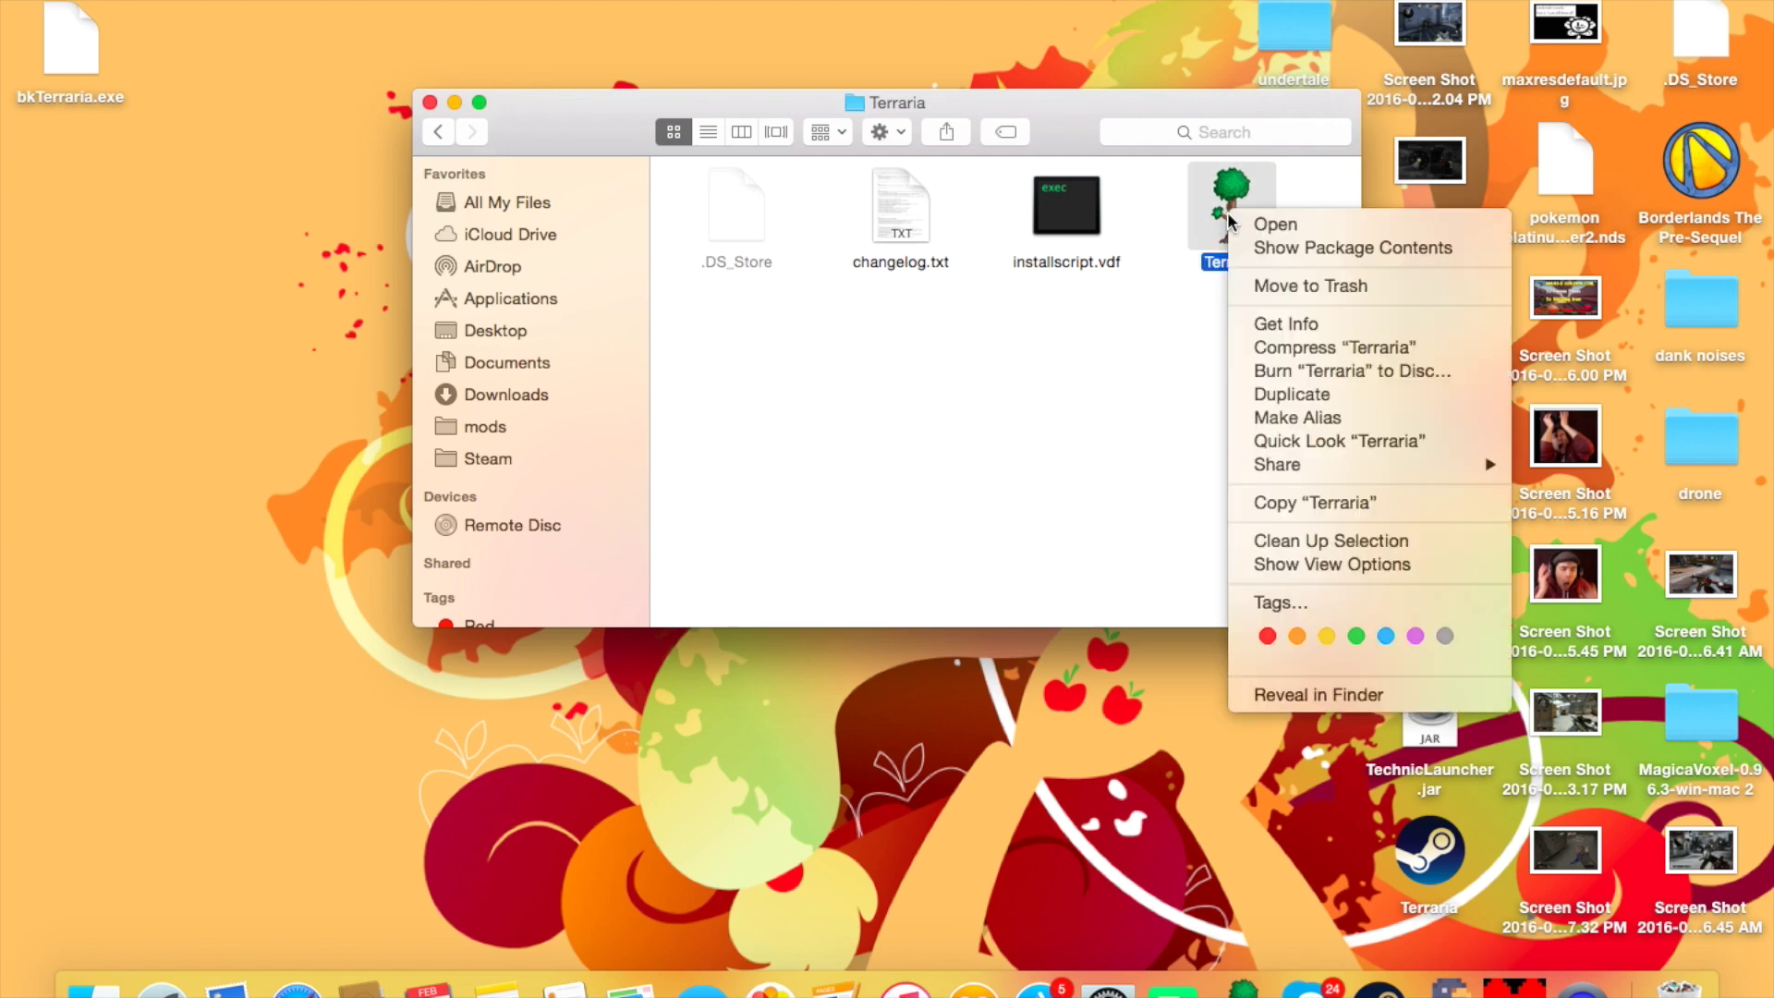
{"action": "left_click", "coordinate": [1289, 250]}
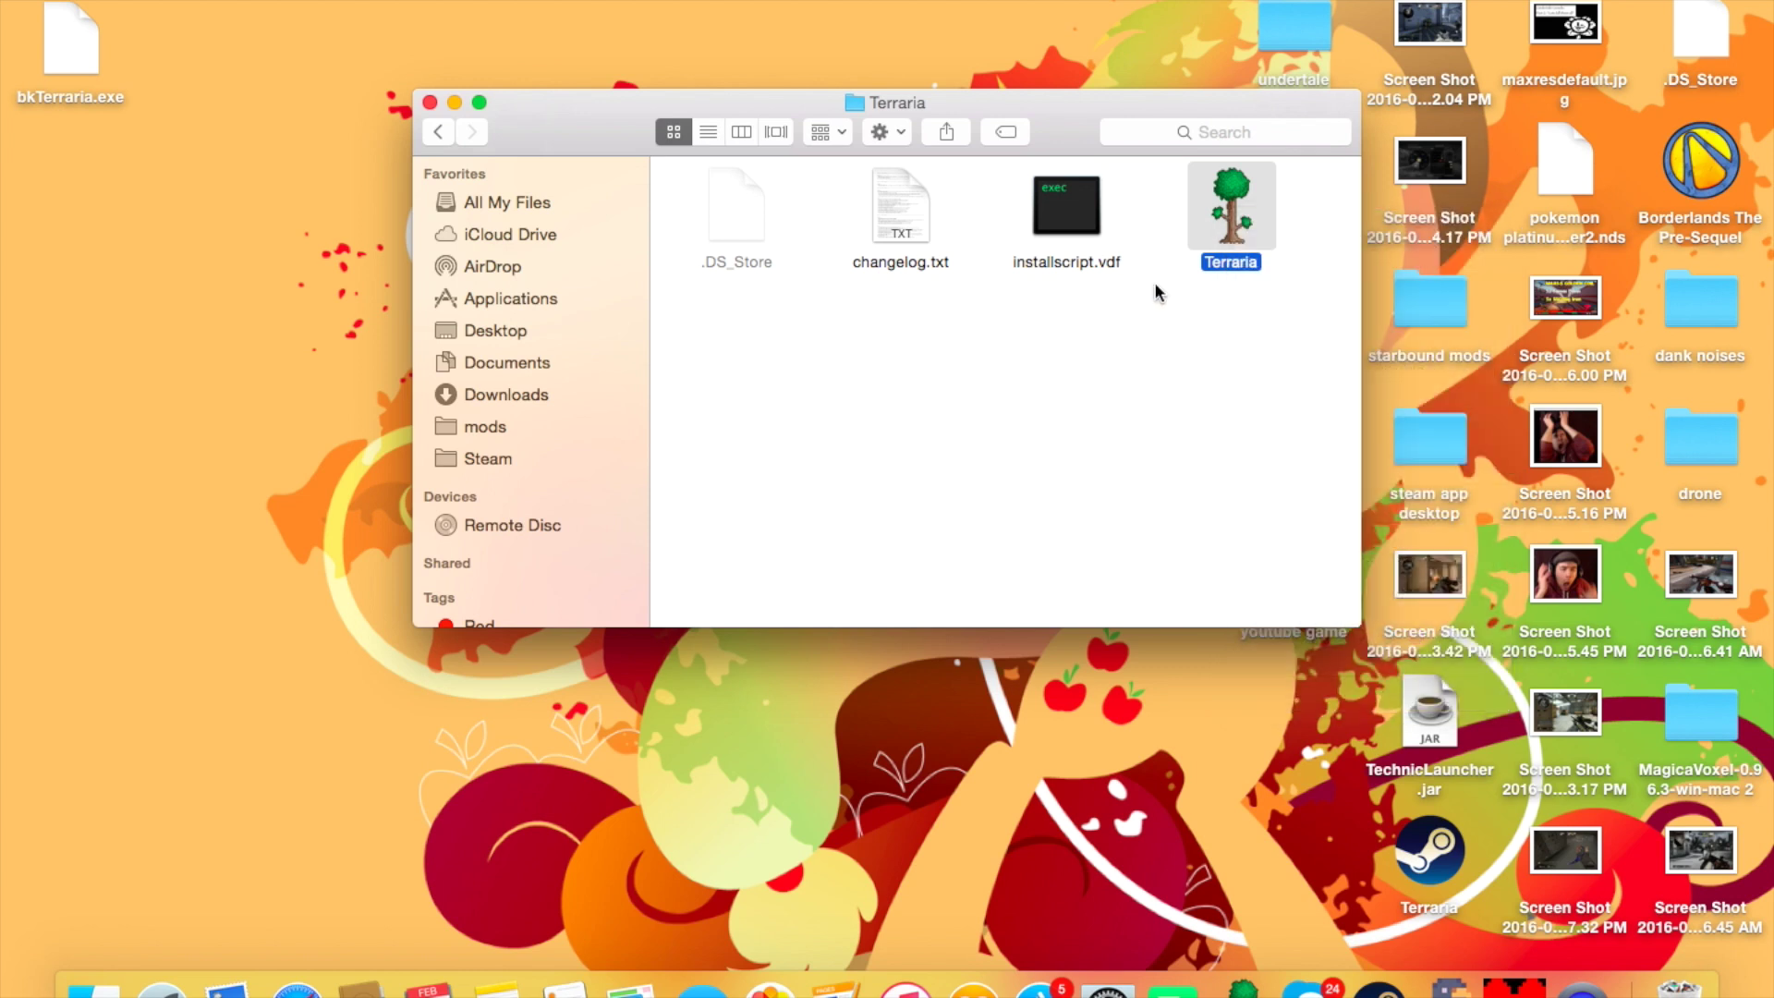
{"action": "double_click", "coordinate": [752, 215]}
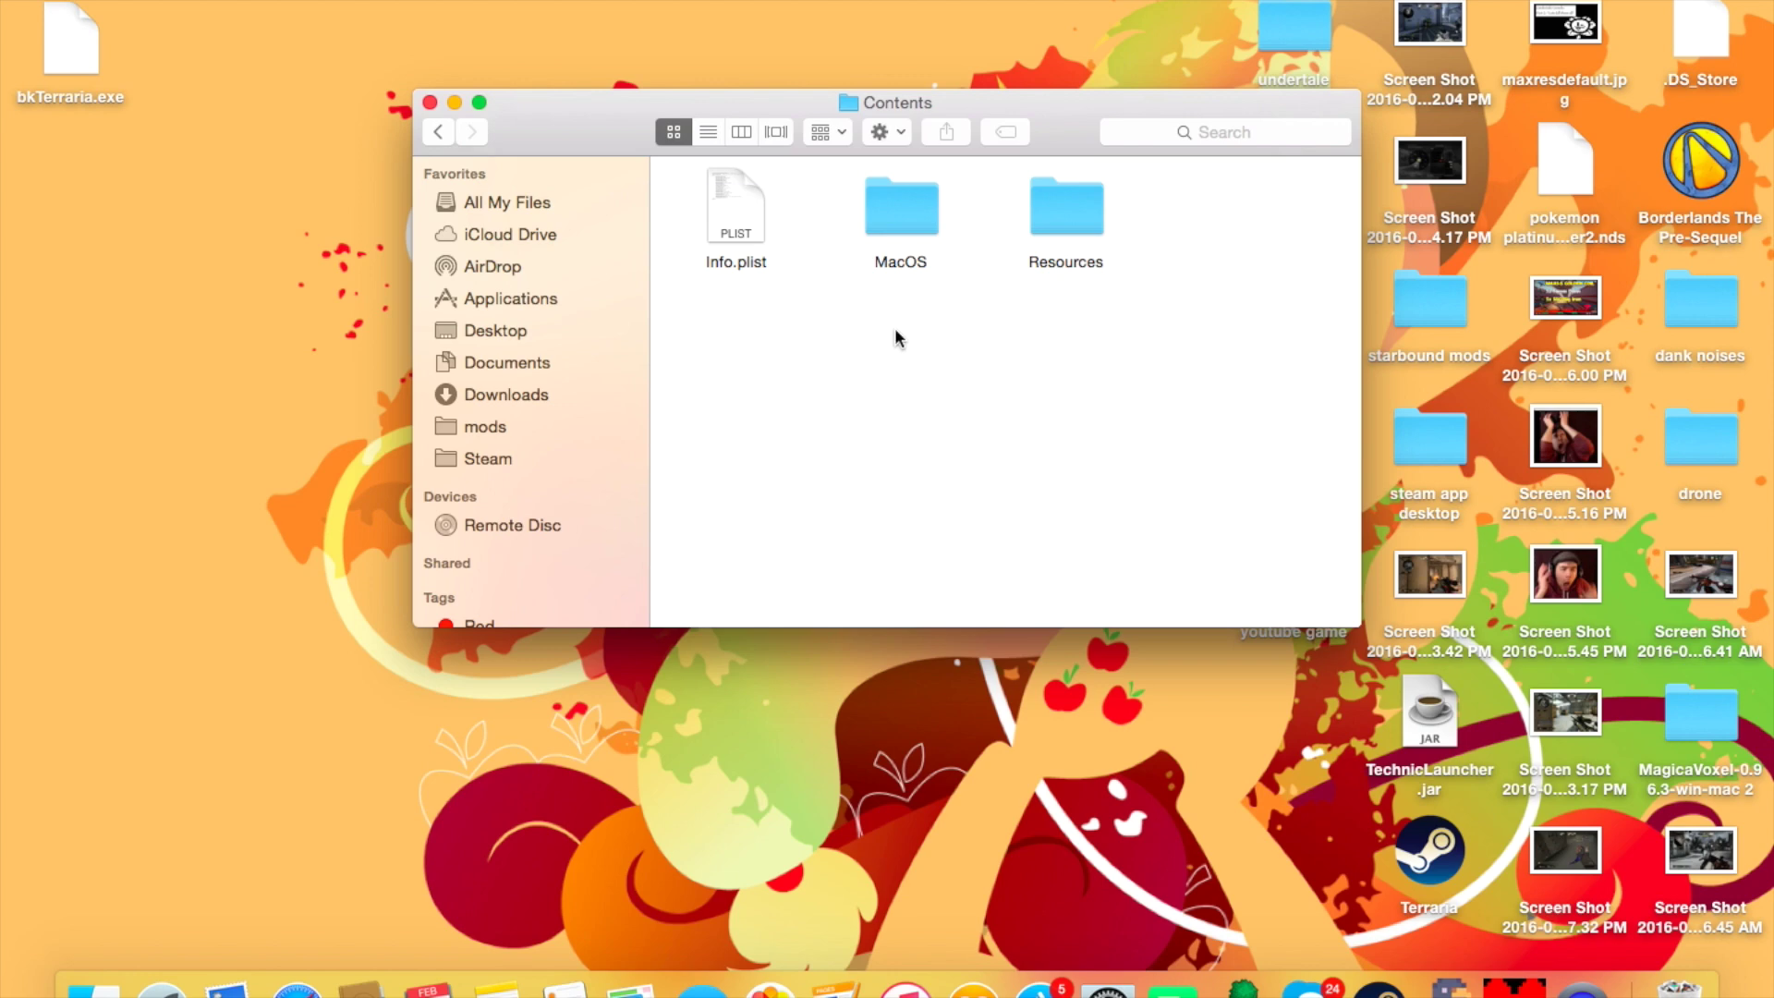
{"action": "double_click", "coordinate": [902, 211]}
{"action": "scroll", "coordinate": [913, 406], "scroll_direction": "up", "scroll_amount": 5}
Step: Rearrange Terraria.exe within the MacOS folder's icon grid
{"action": "scroll", "coordinate": [913, 414], "scroll_direction": "down", "scroll_amount": 5}
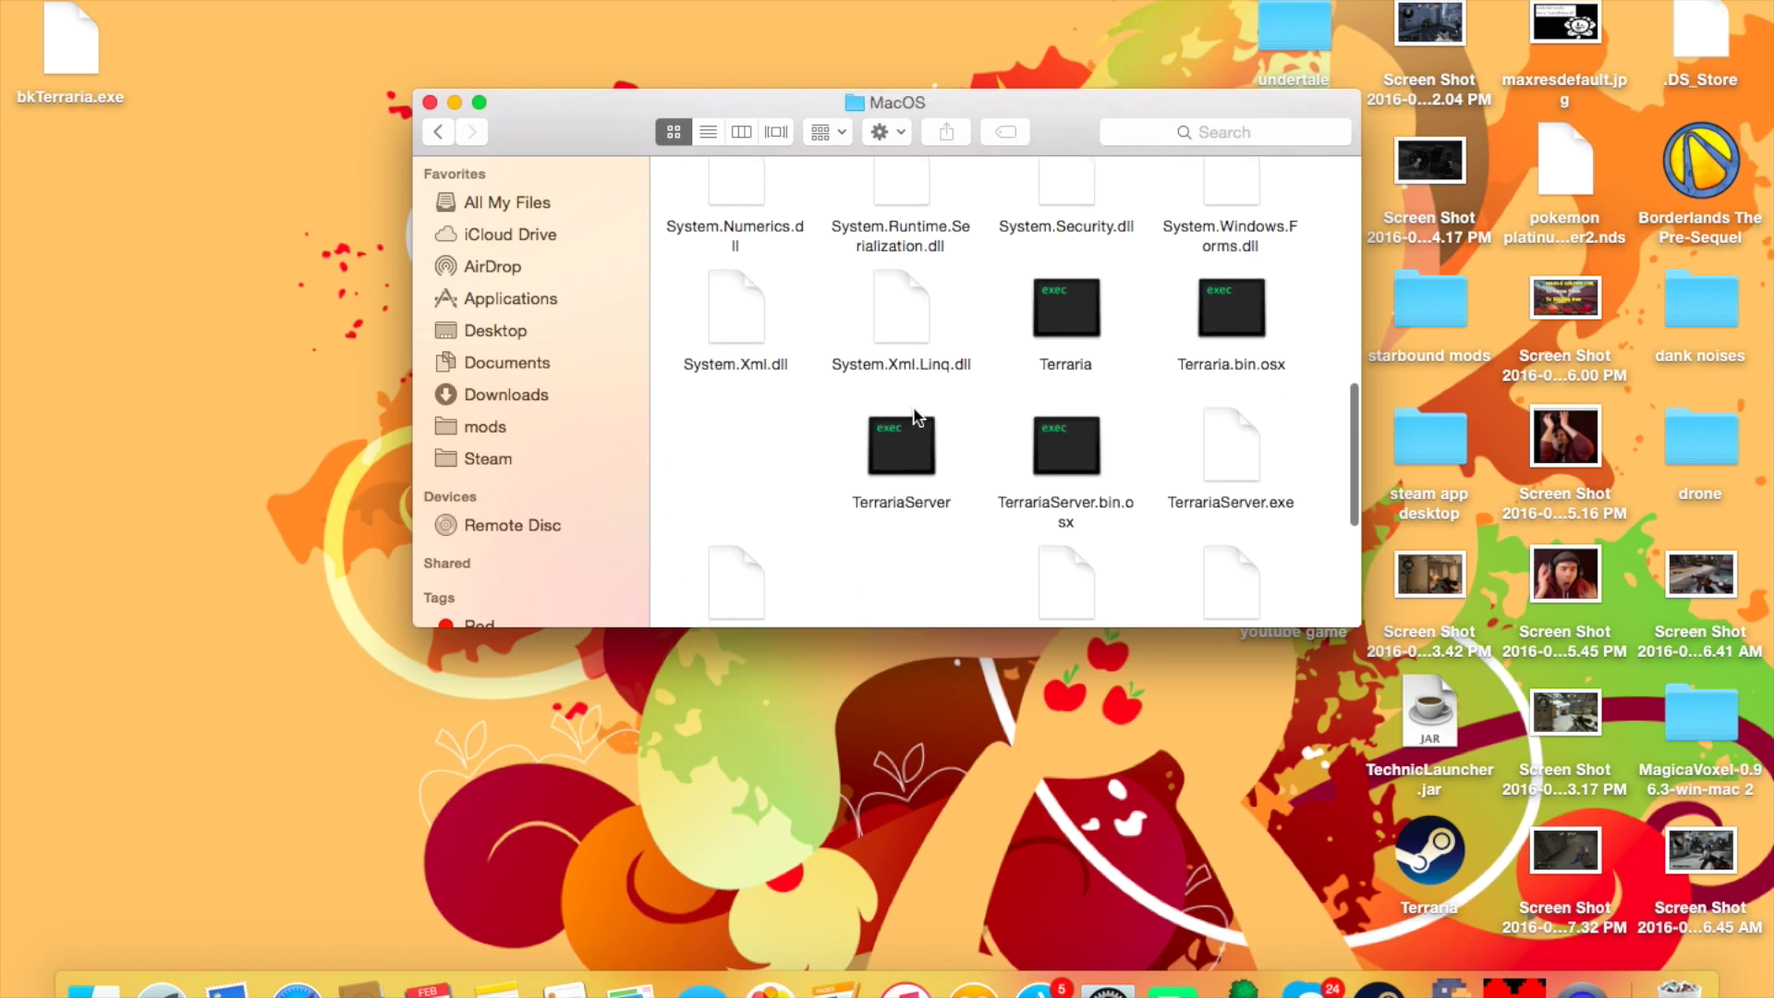
{"action": "scroll", "coordinate": [914, 416], "scroll_direction": "down", "scroll_amount": 3}
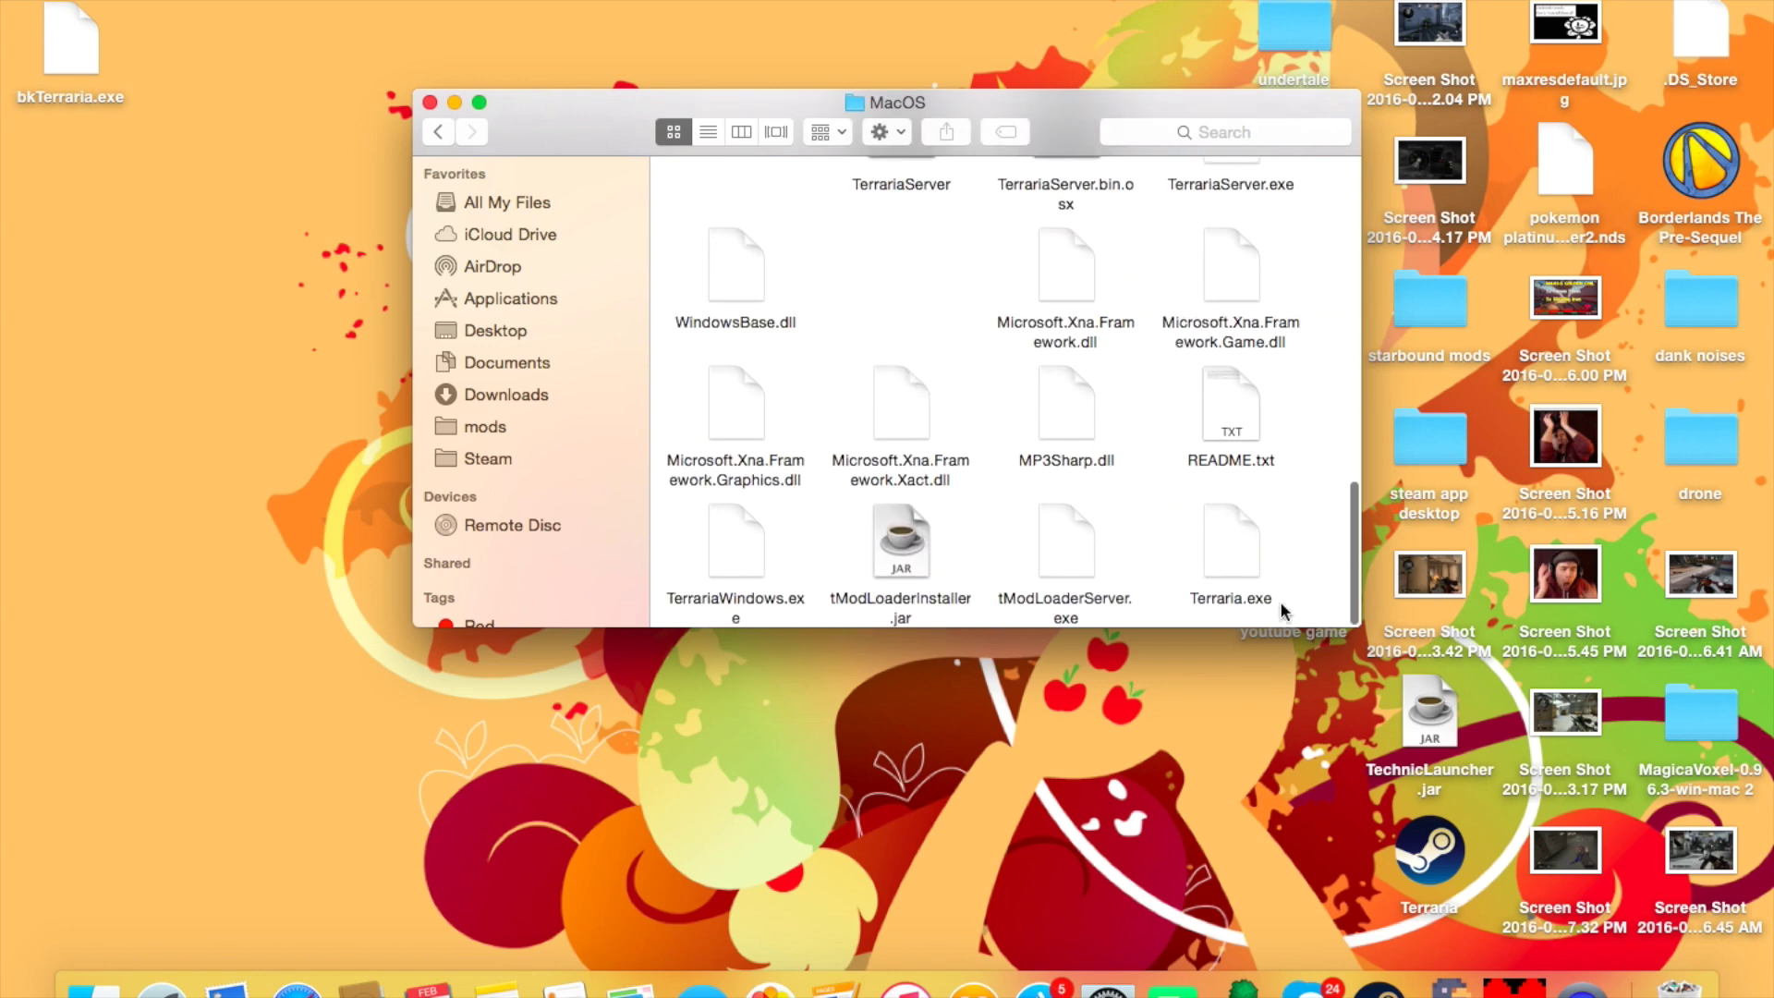
{"action": "left_click_drag", "start_coordinate": [1230, 554], "coordinate": [737, 203]}
{"action": "left_click", "coordinate": [1050, 406]}
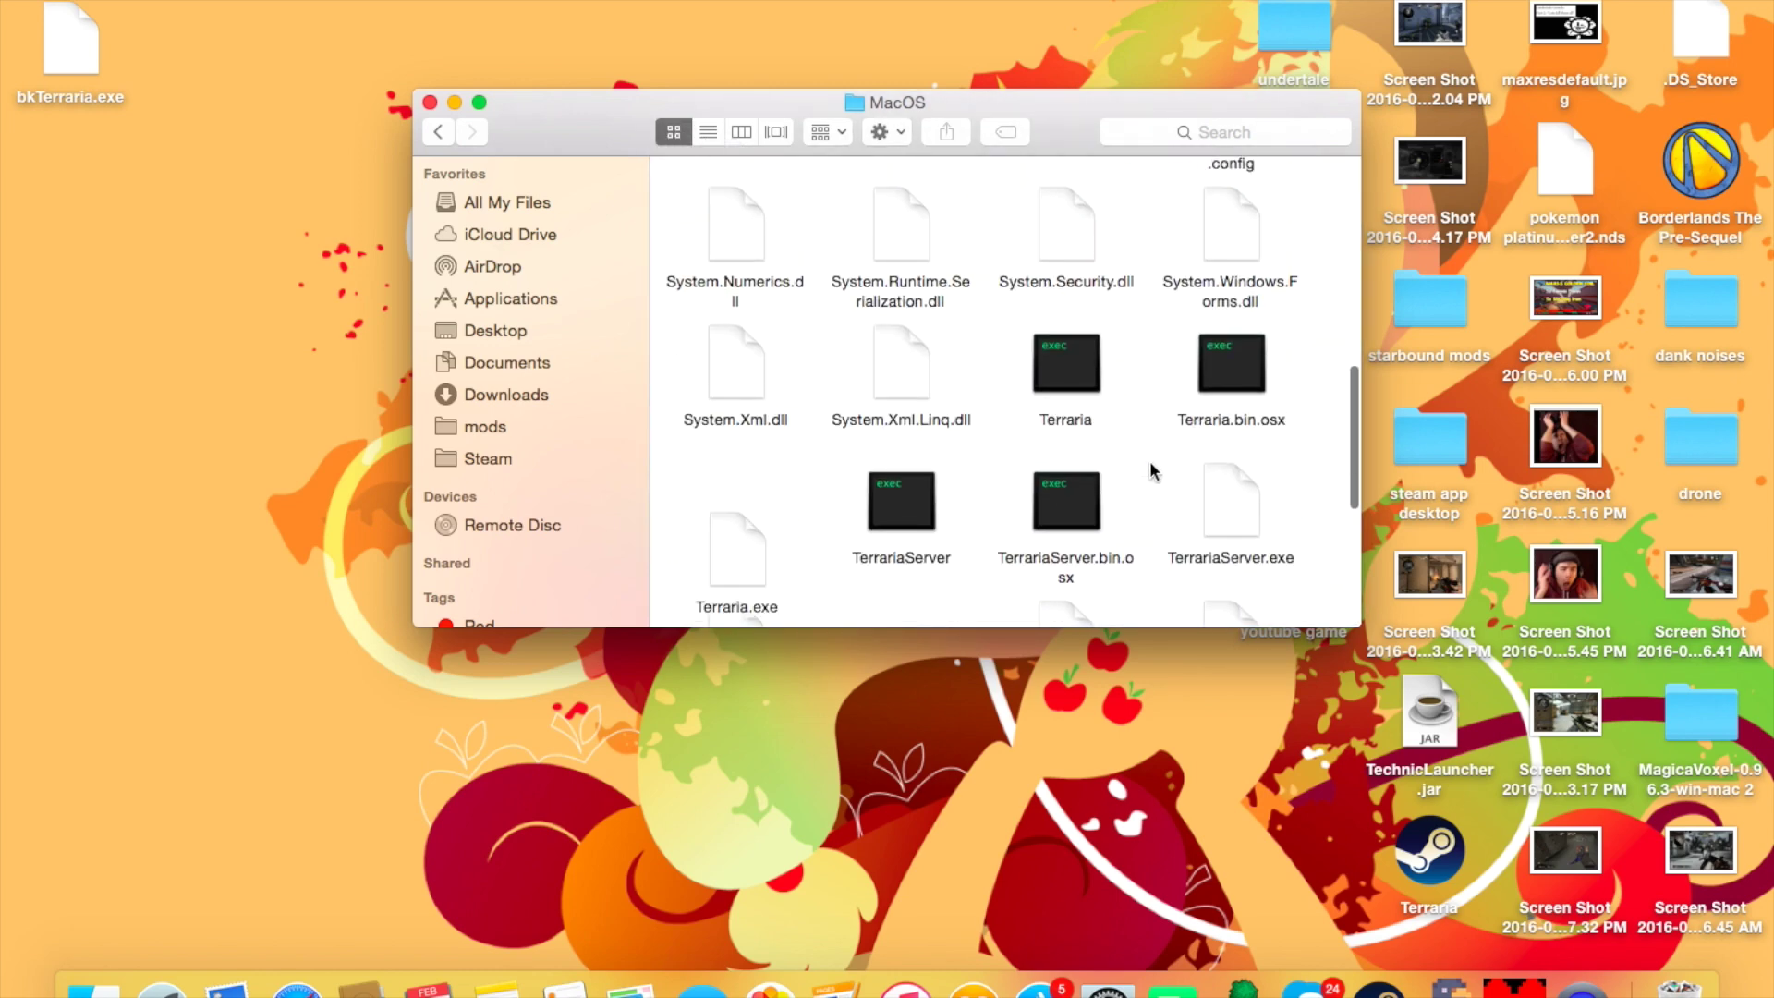
{"action": "scroll", "coordinate": [1118, 457], "scroll_direction": "up", "scroll_amount": 5}
{"action": "scroll", "coordinate": [1114, 452], "scroll_direction": "down", "scroll_amount": 10}
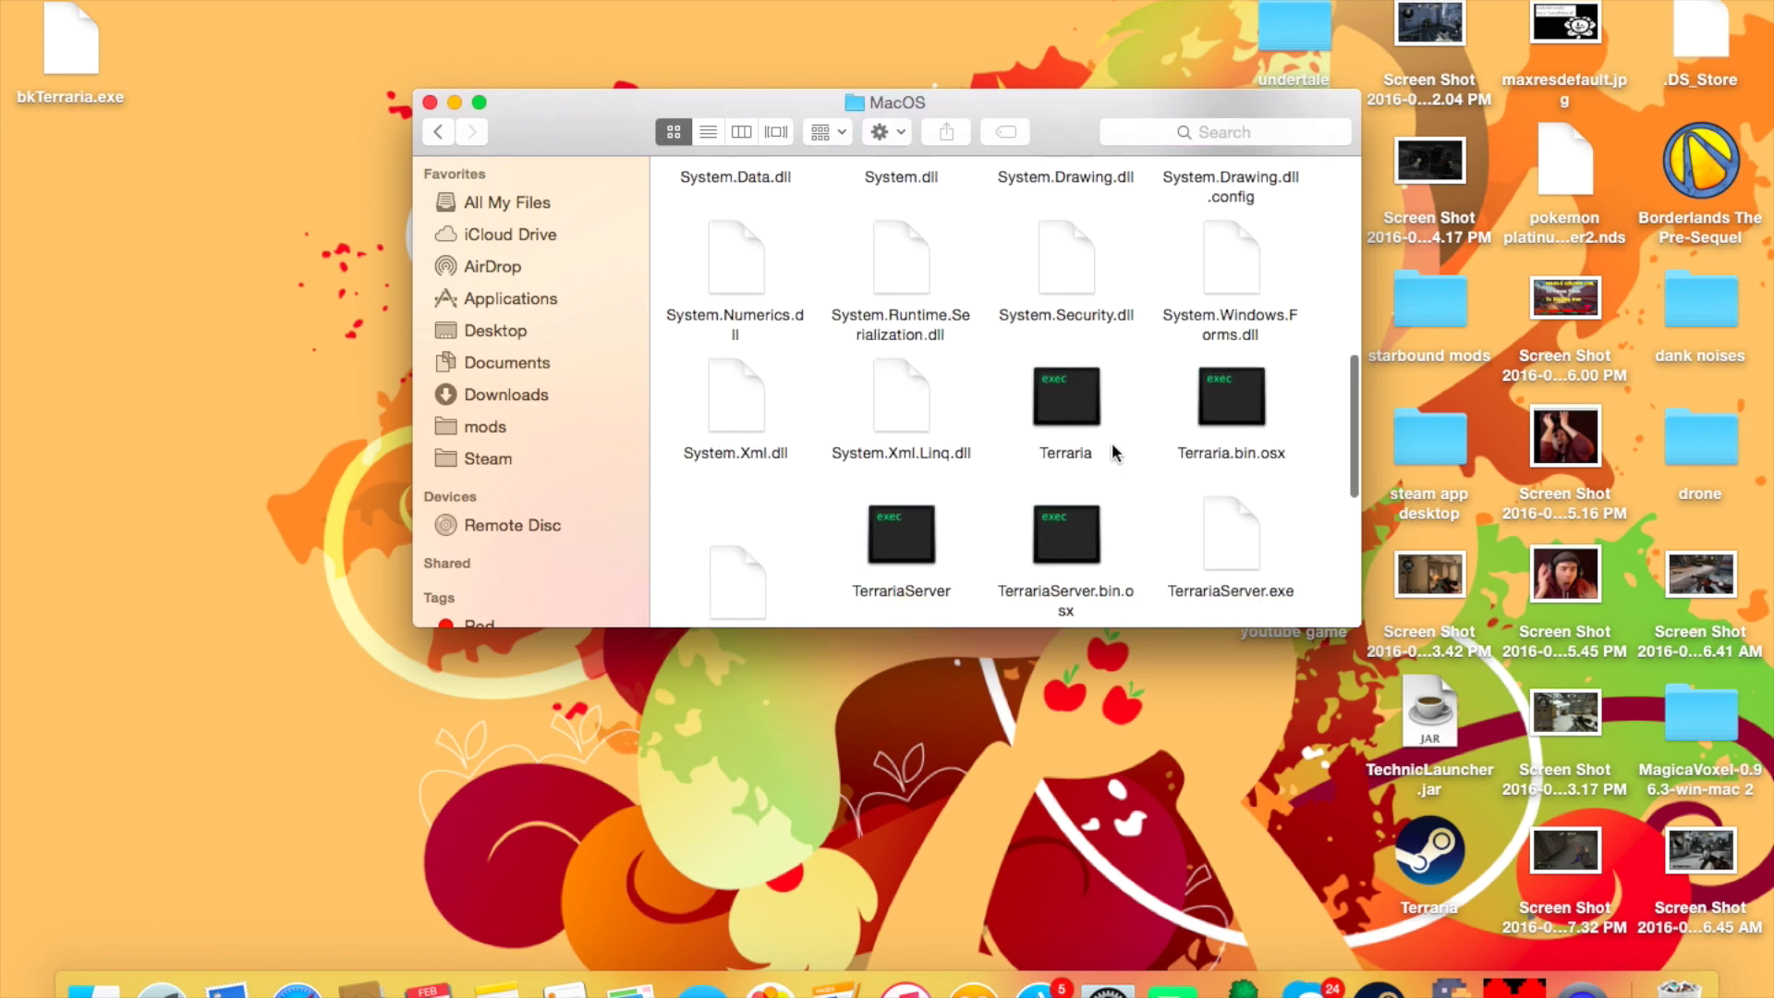
{"action": "left_click_drag", "start_coordinate": [739, 198], "coordinate": [883, 292]}
{"action": "left_click", "coordinate": [970, 333]}
Step: Paste the 11 copied items into MacOS, stopping at the Microsoft.Xna.Framework.dll replace prompt
{"action": "right_click", "coordinate": [1233, 545]}
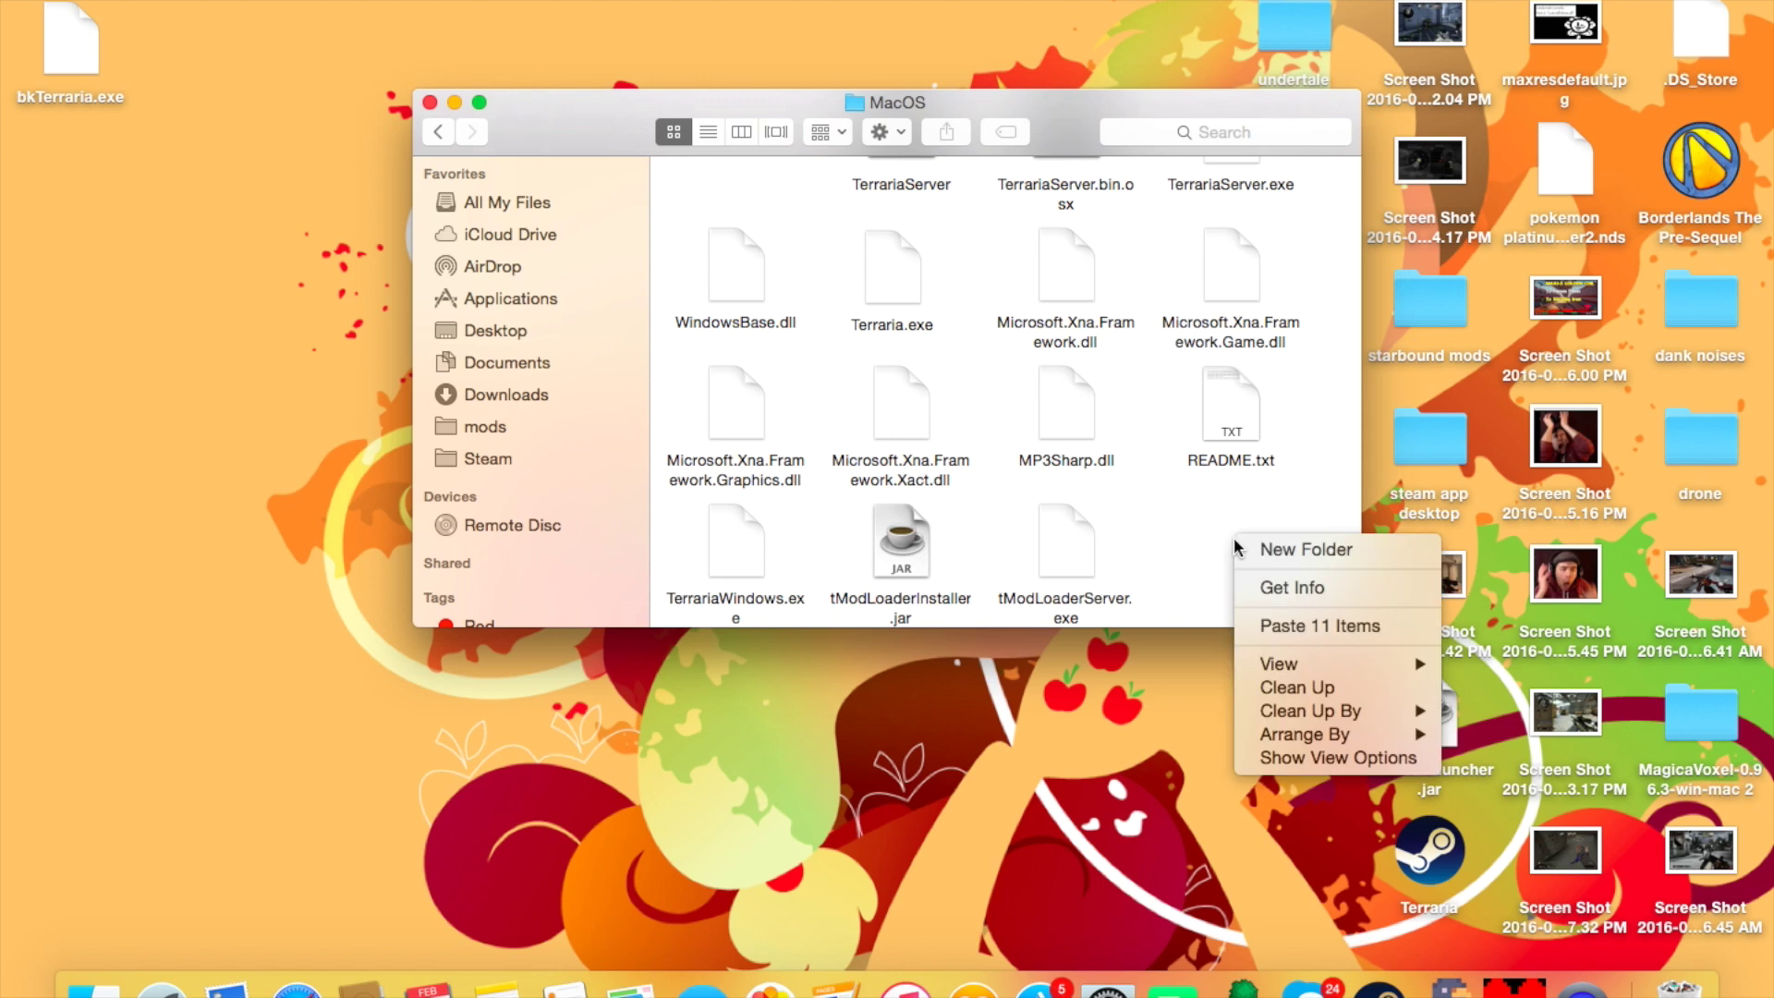
{"action": "left_click", "coordinate": [1267, 623]}
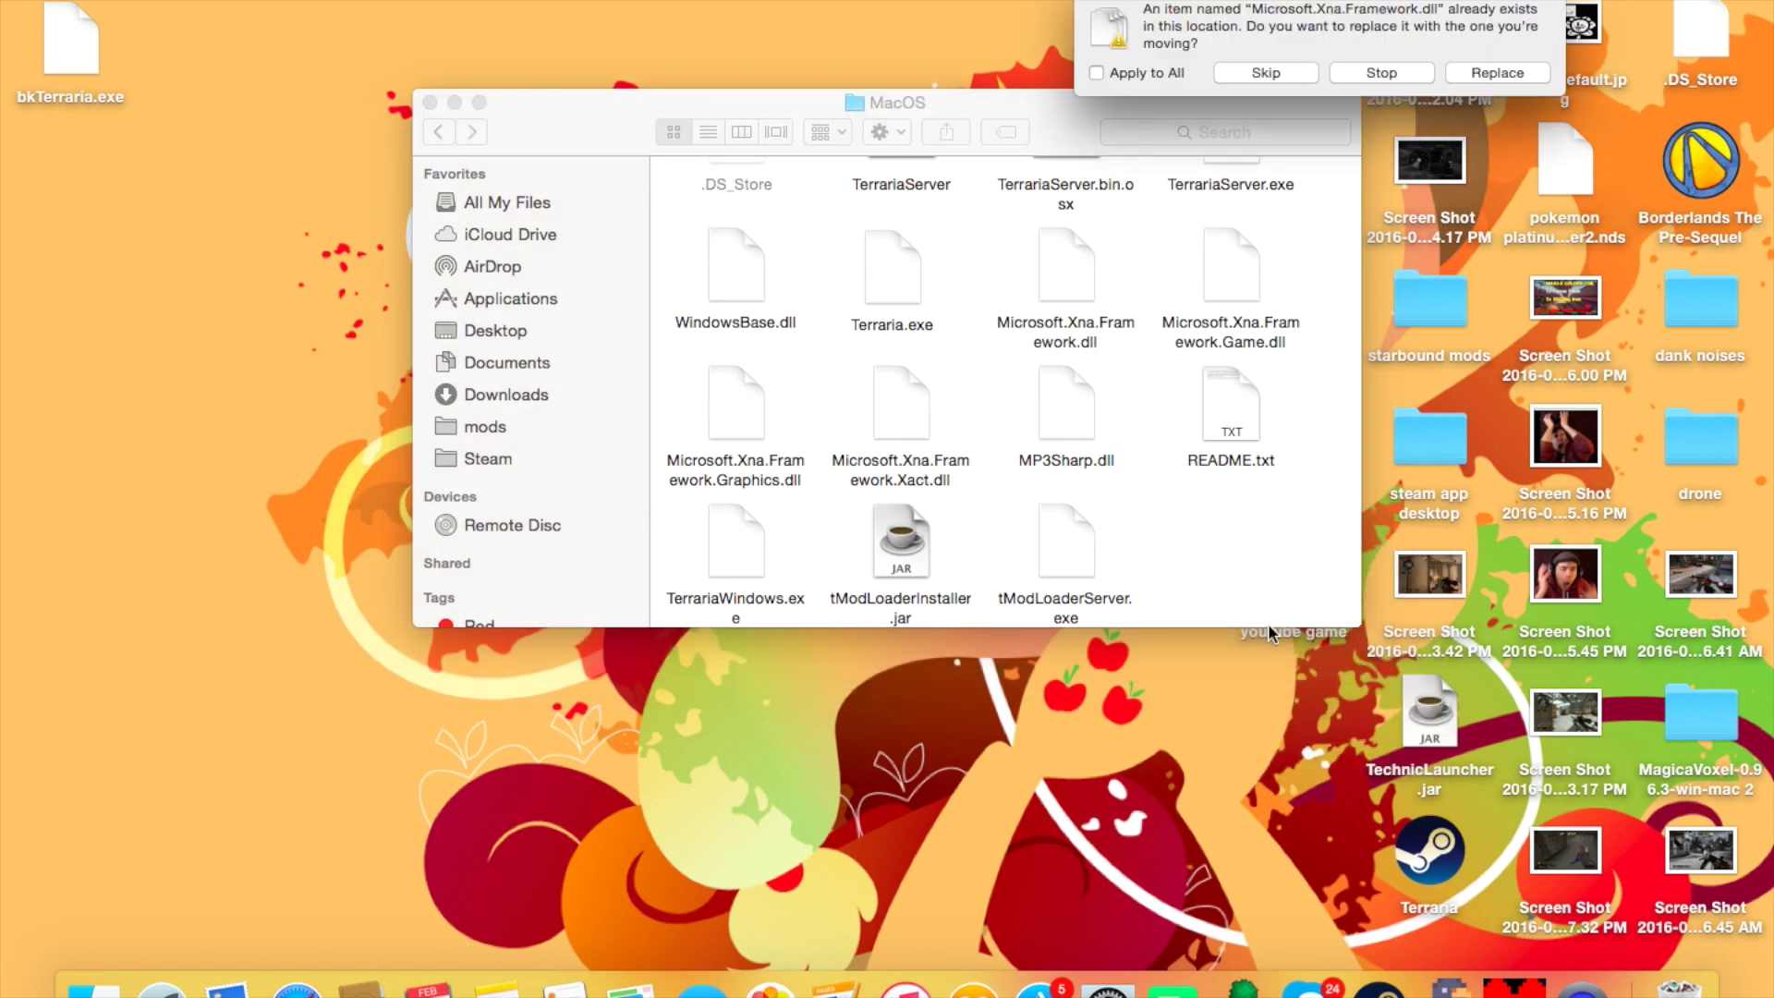
{"action": "left_click", "coordinate": [1350, 75]}
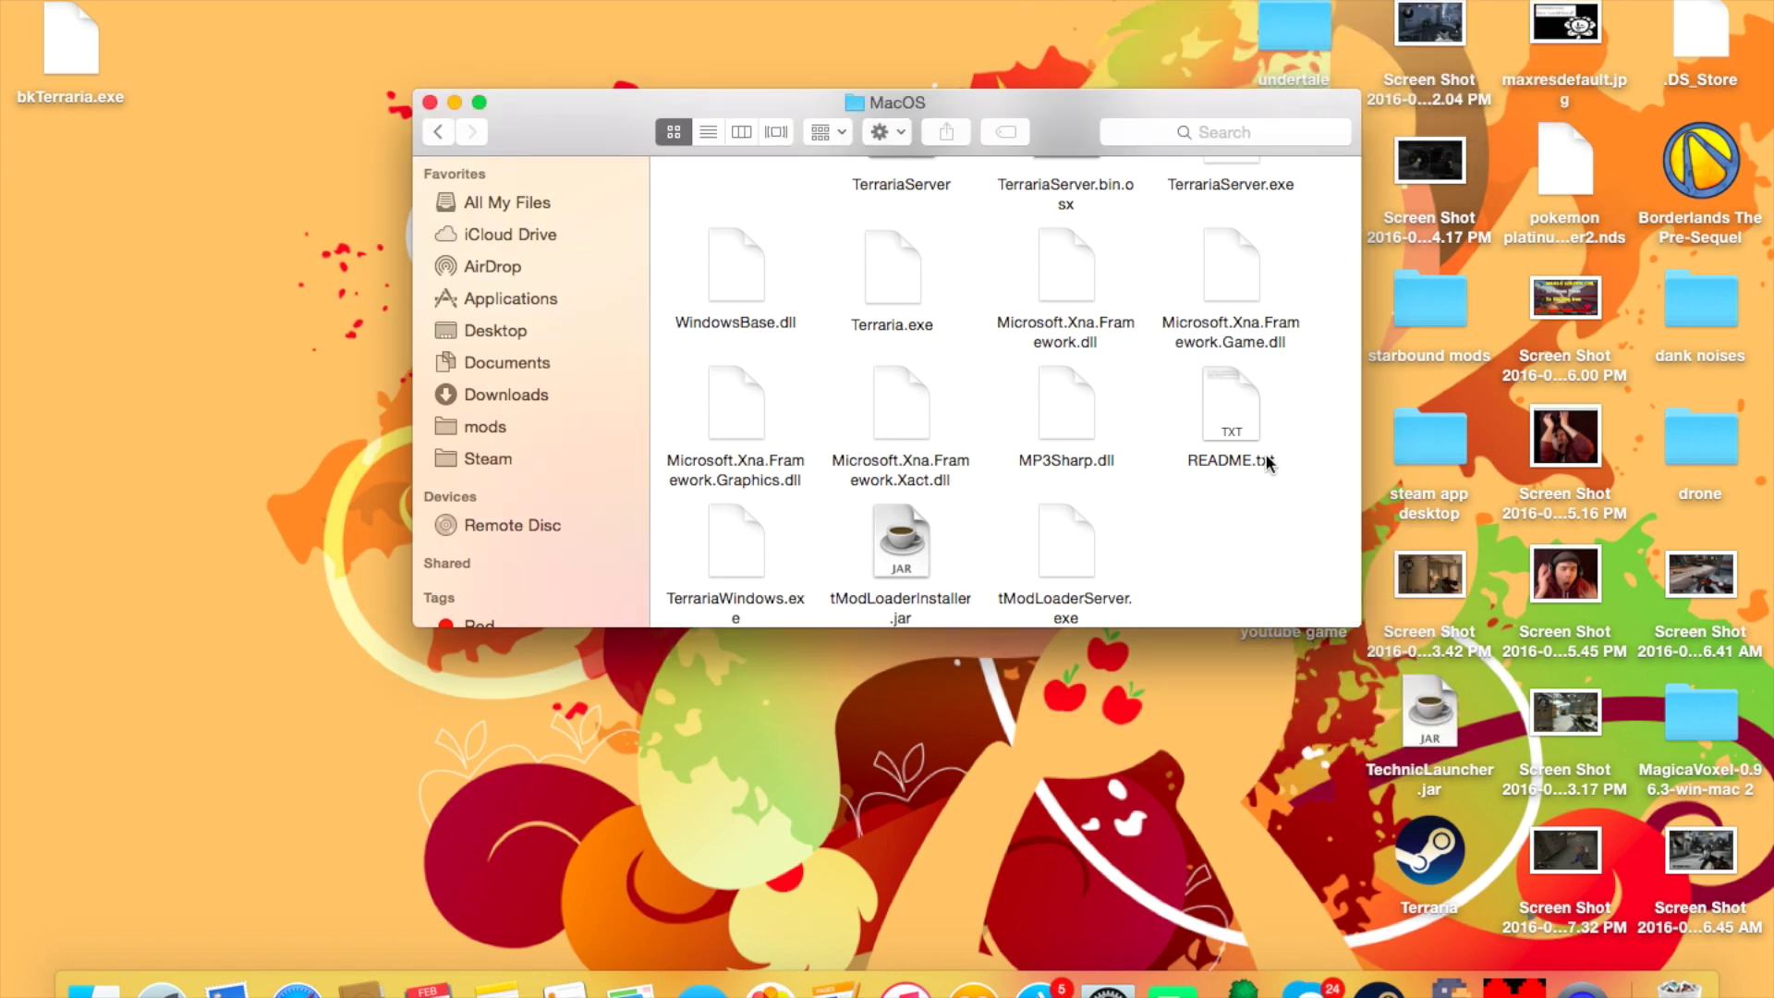
Step: Drag bkTerraria.exe from the desktop into the MacOS folder
{"action": "scroll", "coordinate": [1120, 536], "scroll_direction": "up", "scroll_amount": 3}
{"action": "scroll", "coordinate": [1120, 536], "scroll_direction": "down", "scroll_amount": 5}
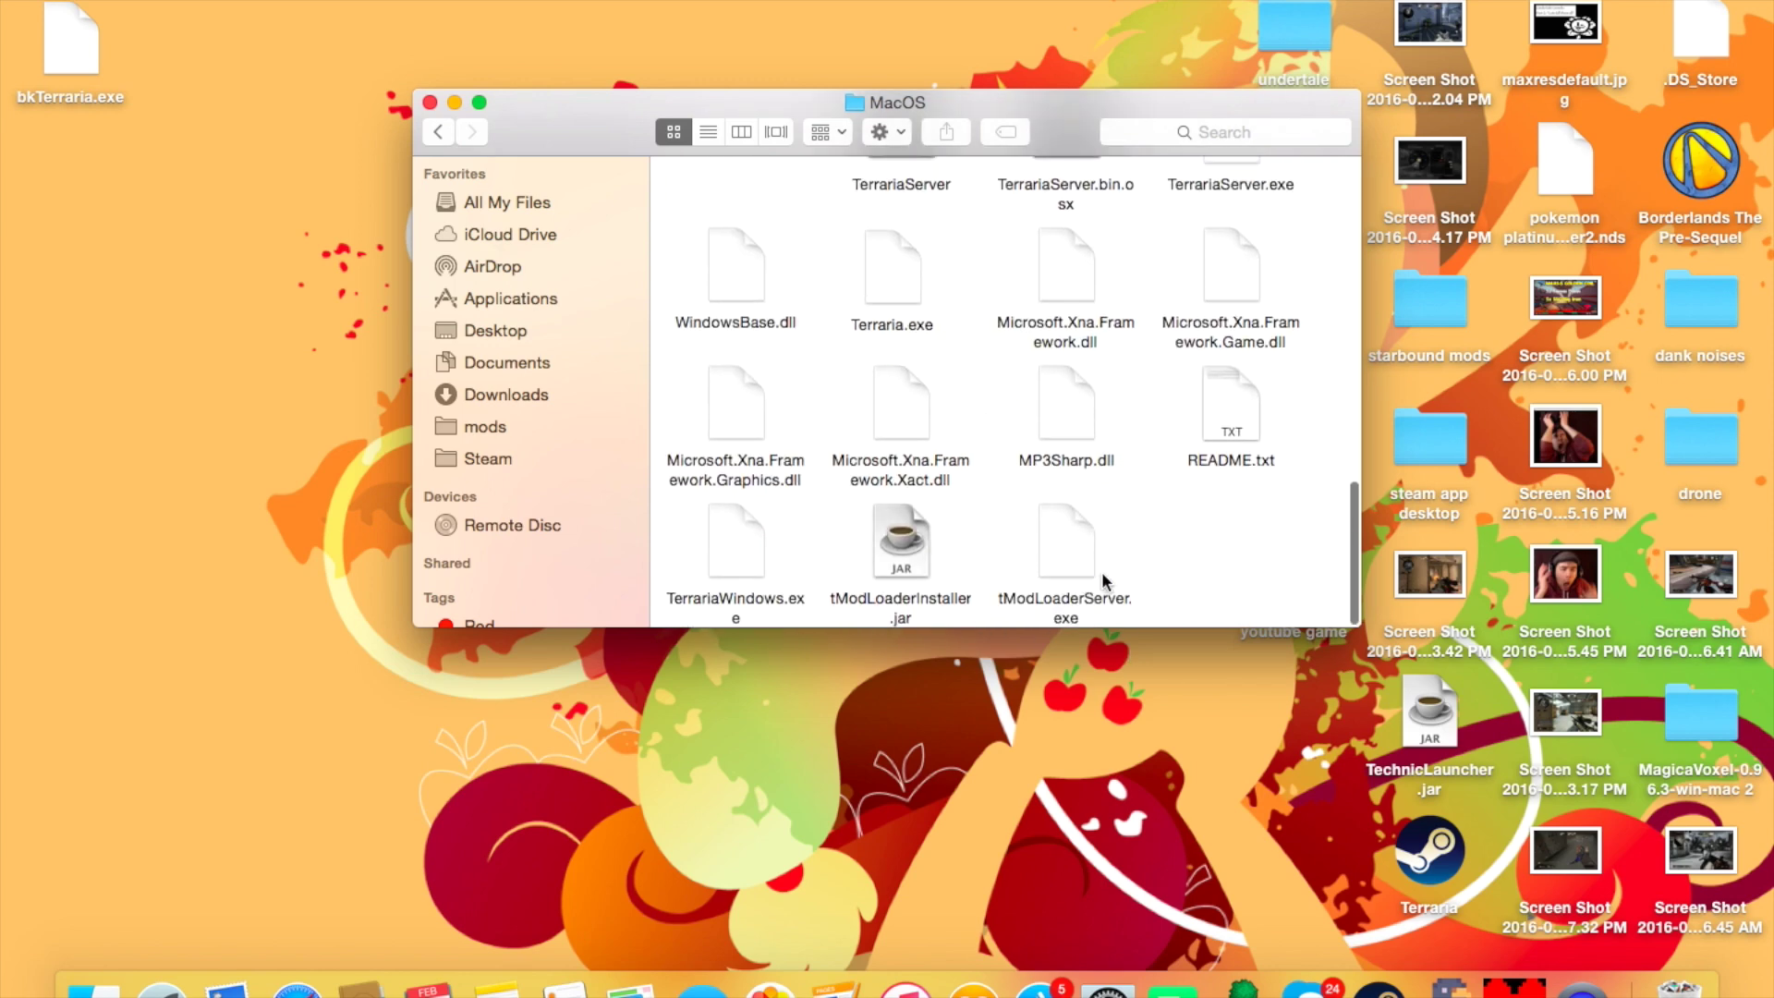
{"action": "scroll", "coordinate": [1108, 478], "scroll_direction": "up", "scroll_amount": 2}
{"action": "scroll", "coordinate": [983, 310], "scroll_direction": "up", "scroll_amount": 3}
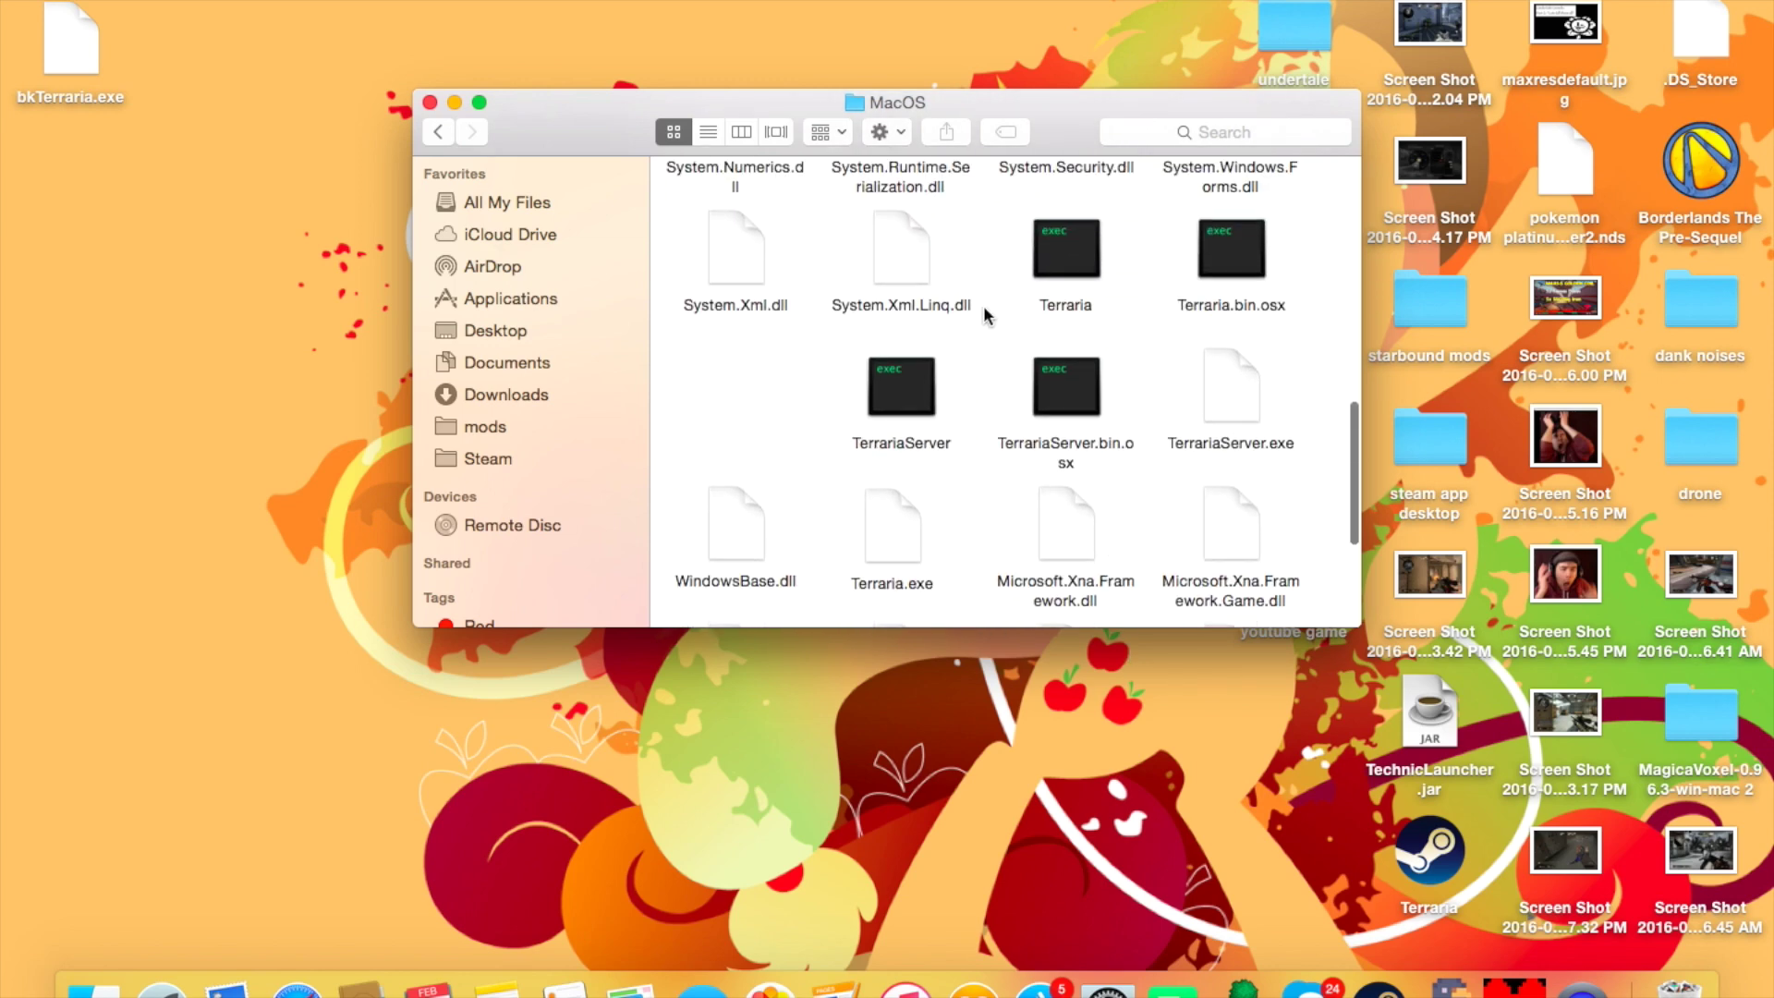
{"action": "scroll", "coordinate": [891, 534], "scroll_direction": "down", "scroll_amount": 3}
{"action": "left_click_drag", "start_coordinate": [70, 46], "coordinate": [749, 268]}
Step: Select bkTerraria.exe and Terraria.exe in turn, opening and dismissing bkTerraria.exe's actions menu
{"action": "right_click", "coordinate": [748, 270]}
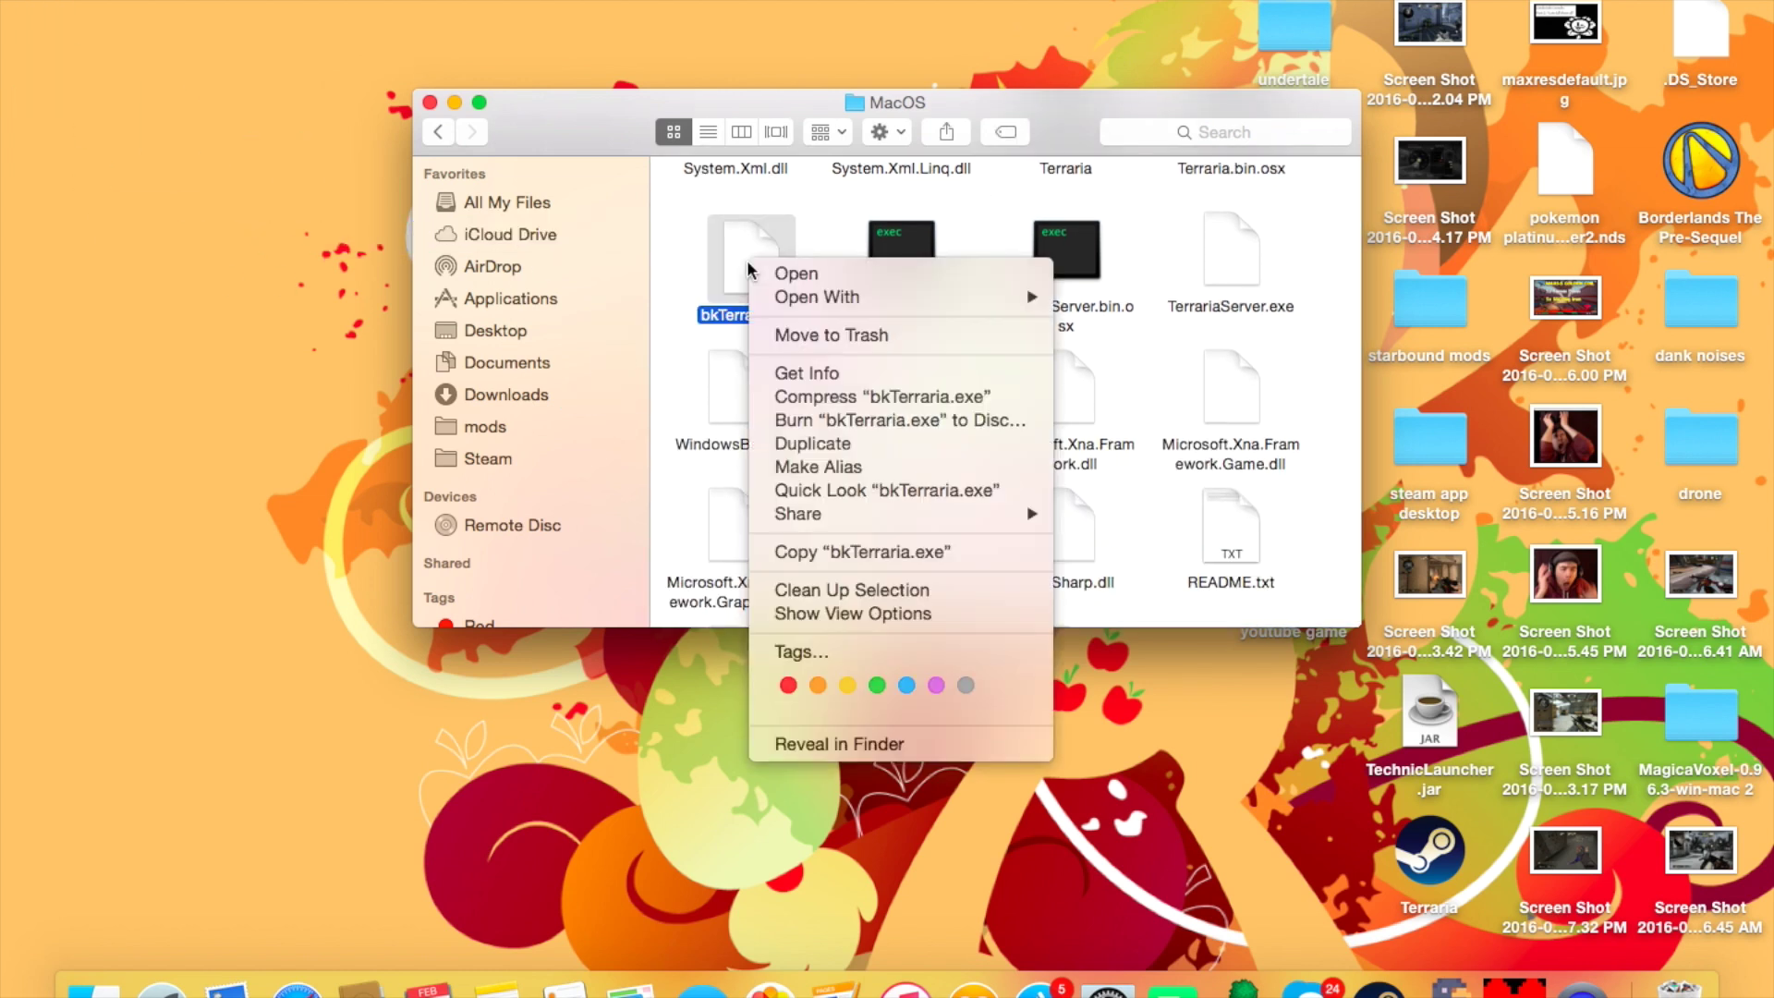
{"action": "left_click", "coordinate": [1105, 418]}
{"action": "left_click", "coordinate": [1118, 420]}
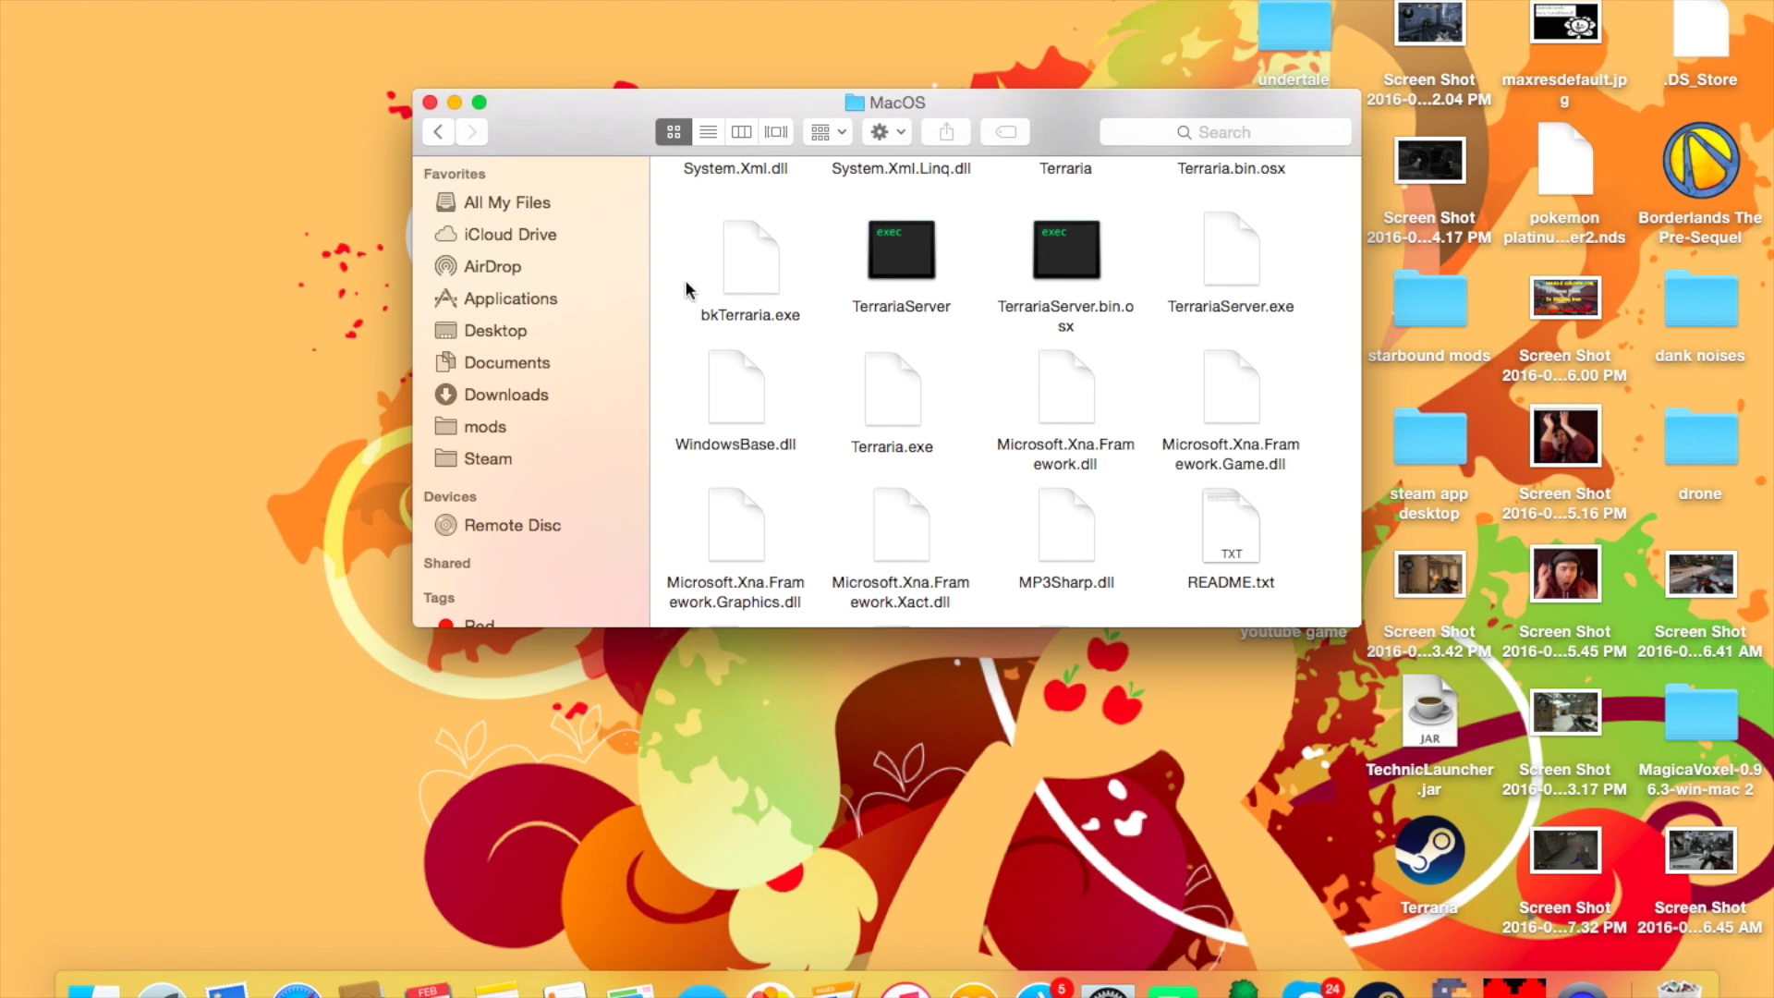
{"action": "left_click", "coordinate": [901, 407]}
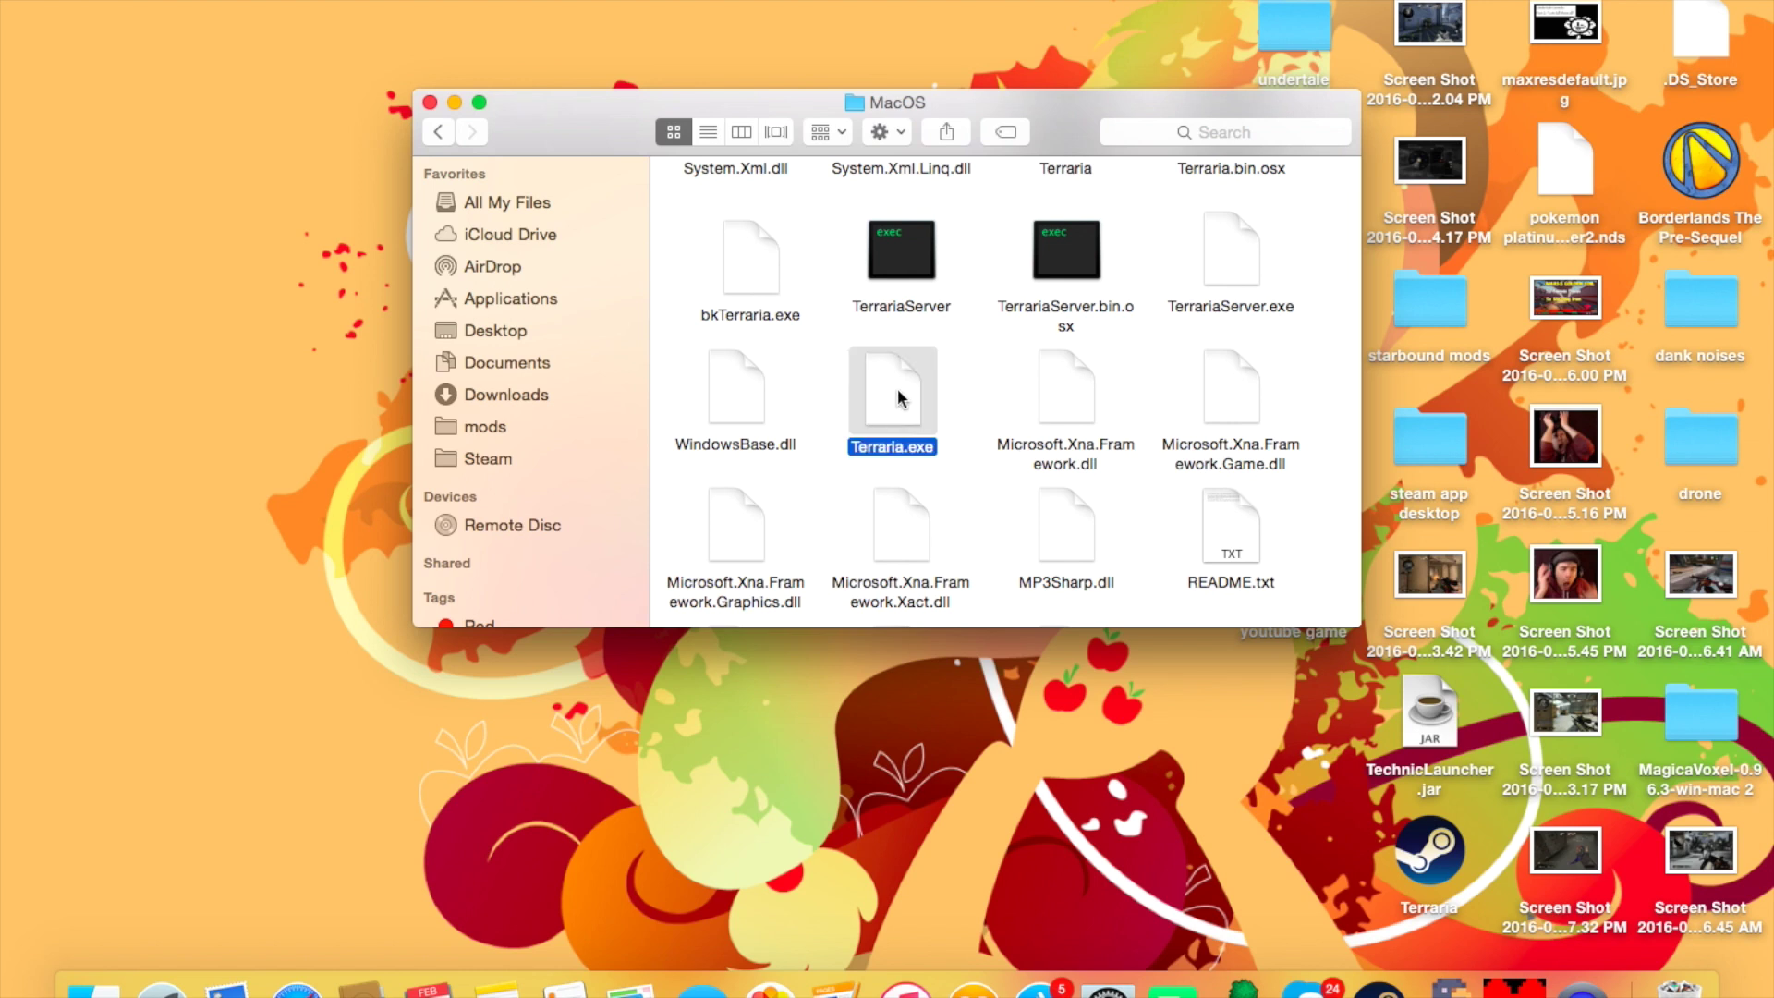
{"action": "left_click", "coordinate": [841, 382]}
{"action": "left_click", "coordinate": [765, 270]}
{"action": "right_click", "coordinate": [763, 270]}
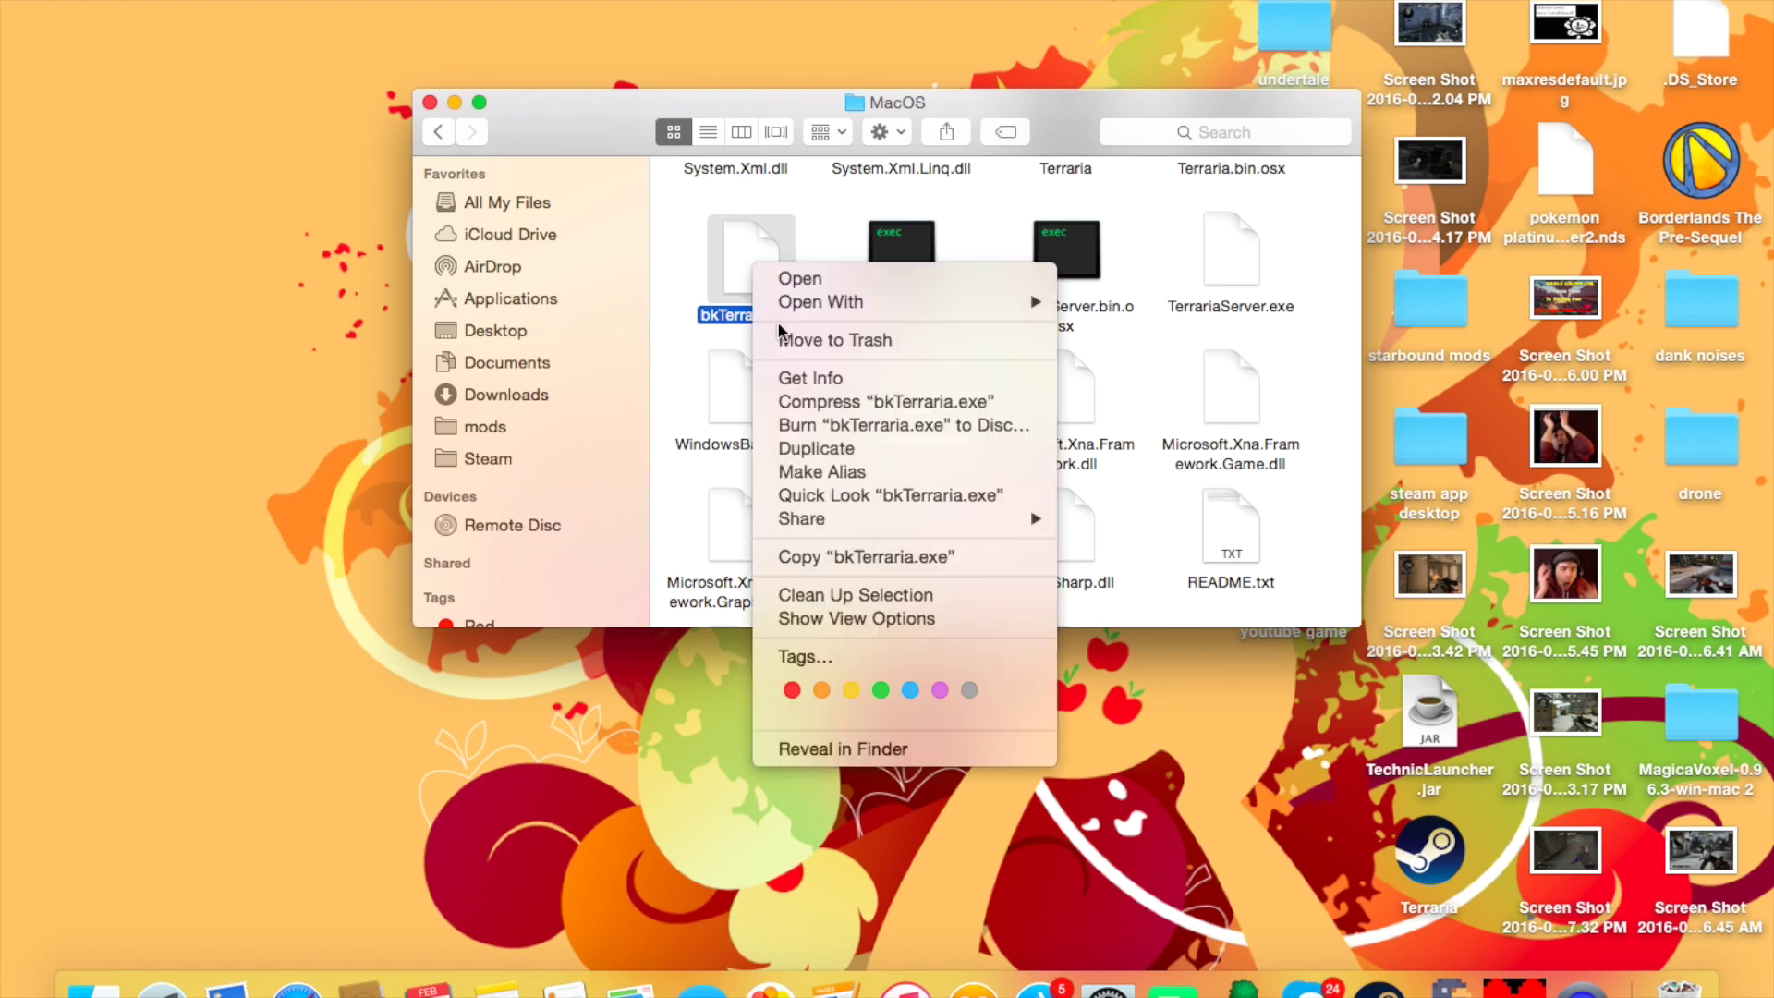
{"action": "left_click", "coordinate": [673, 289]}
{"action": "left_click", "coordinate": [672, 288]}
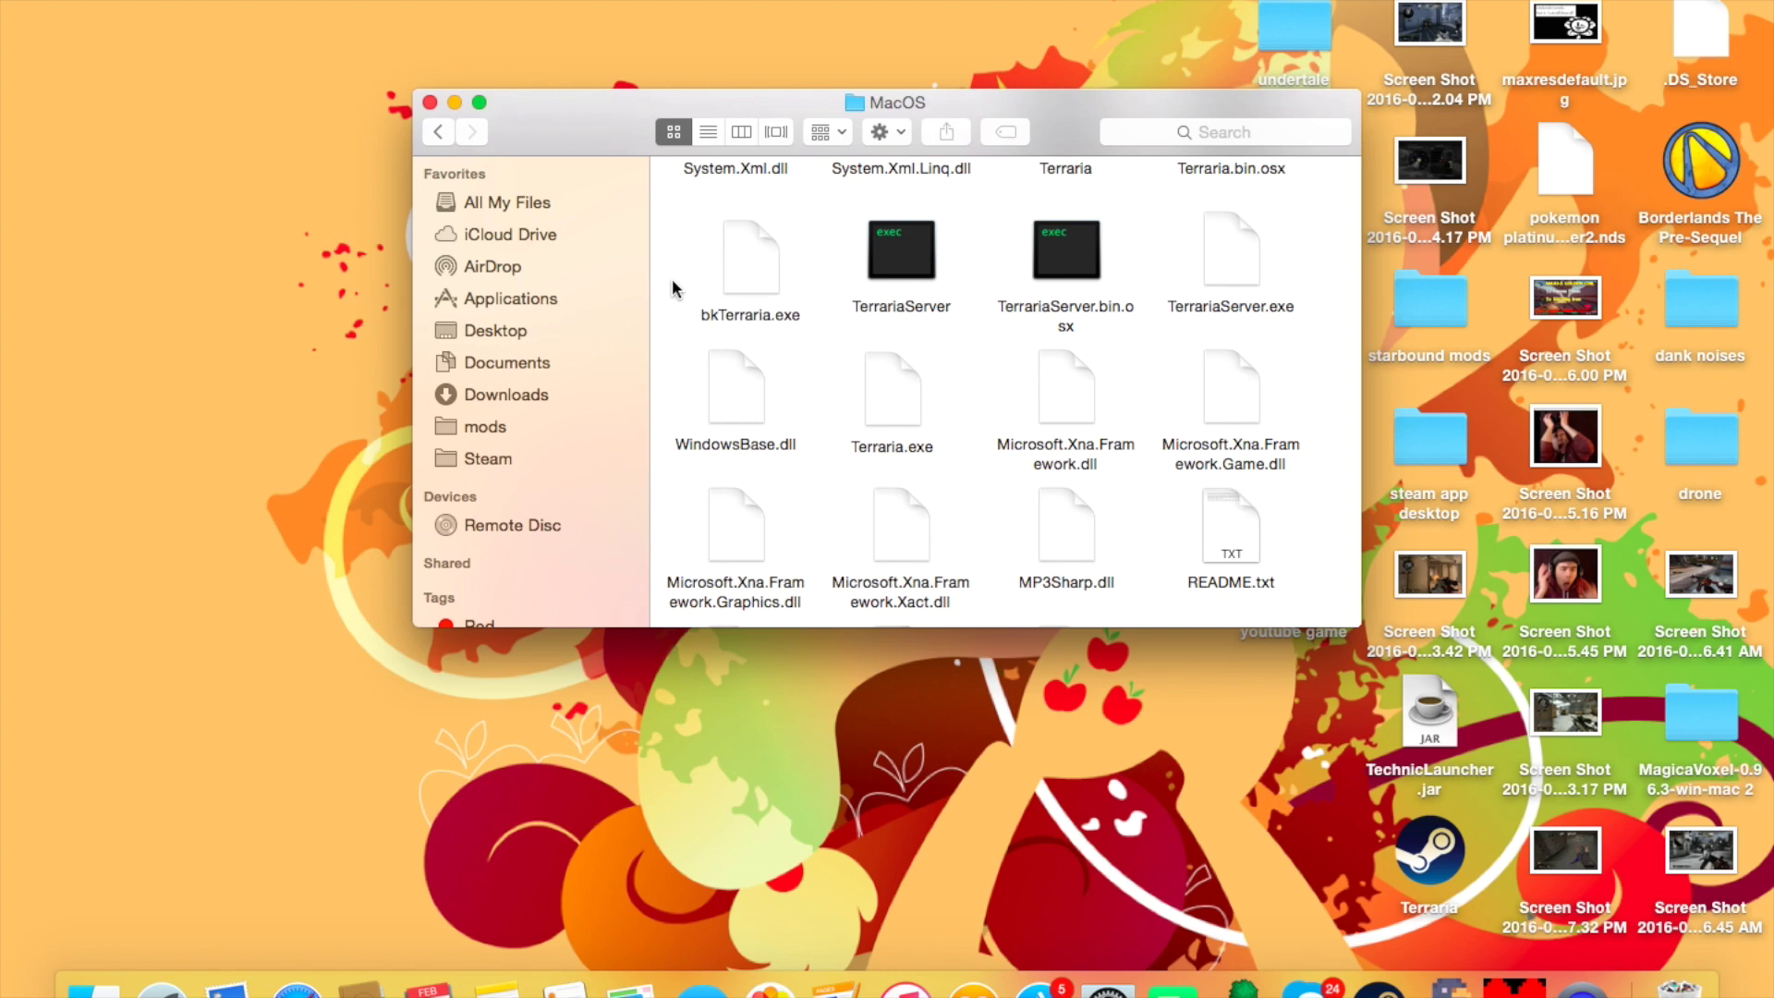
Step: Check bkTerraria.exe's name and extension in Get Info, then drag it to the desktop
{"action": "left_click", "coordinate": [745, 281]}
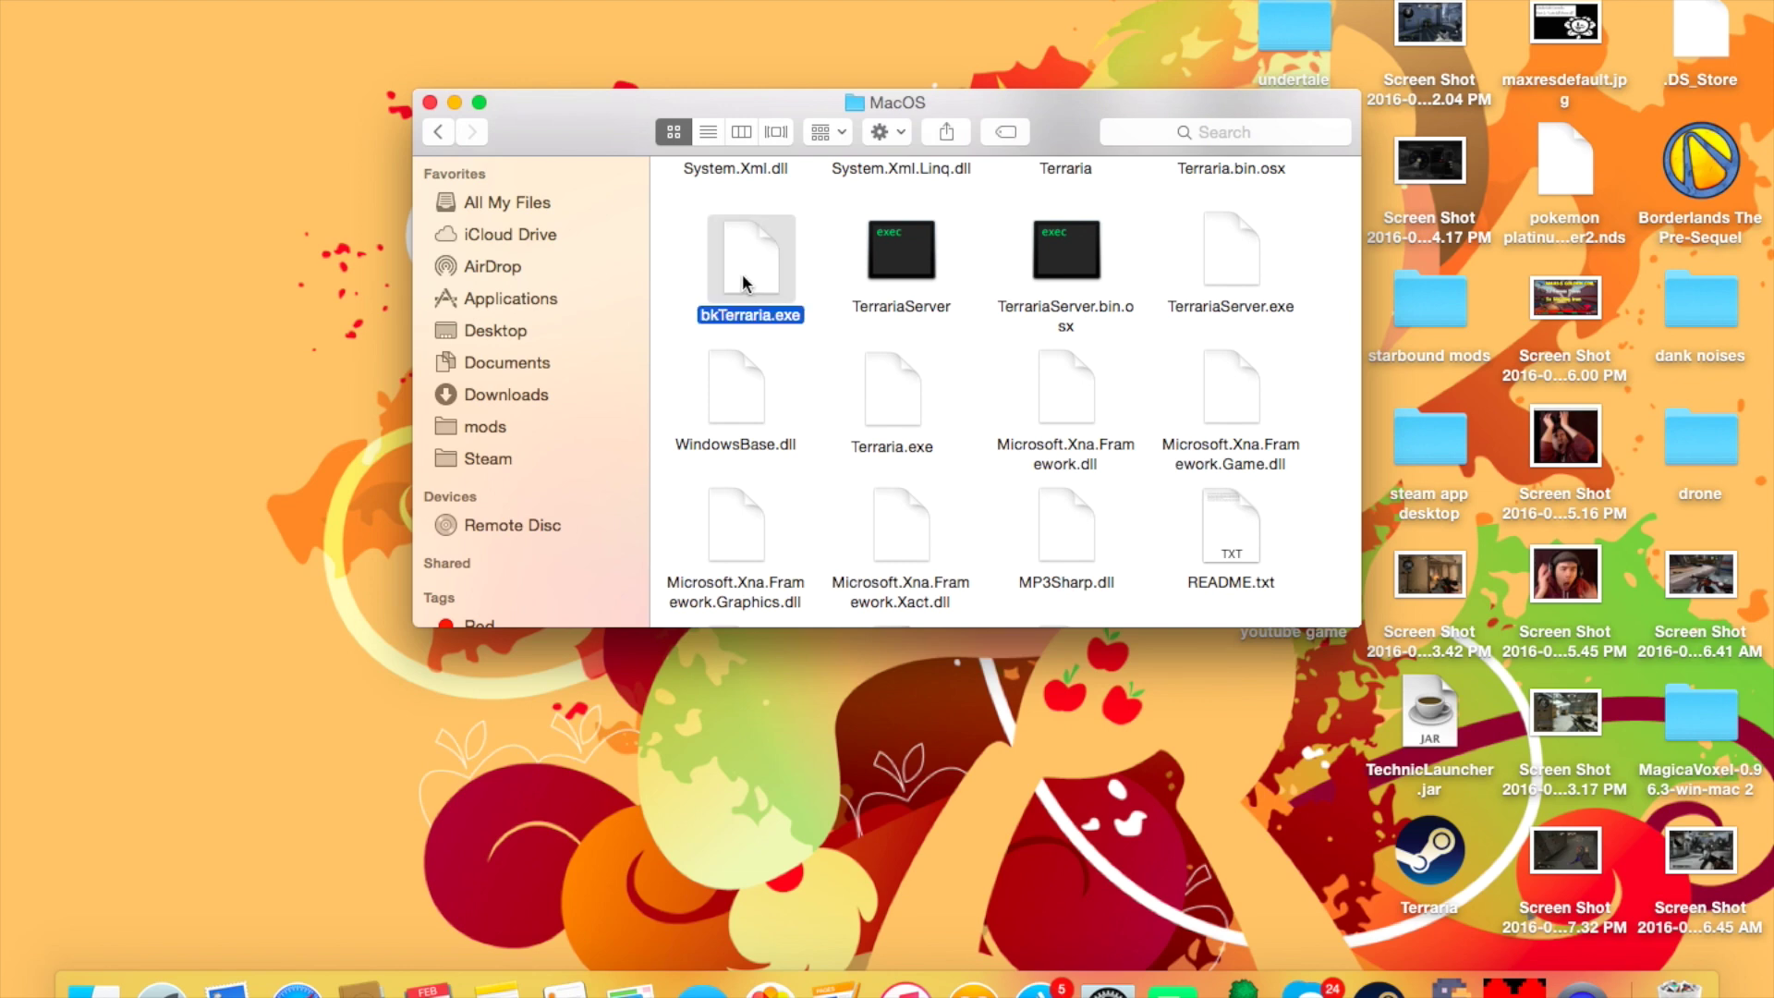
{"action": "right_click", "coordinate": [745, 271]}
{"action": "left_click", "coordinate": [793, 386]}
{"action": "left_click", "coordinate": [198, 440]}
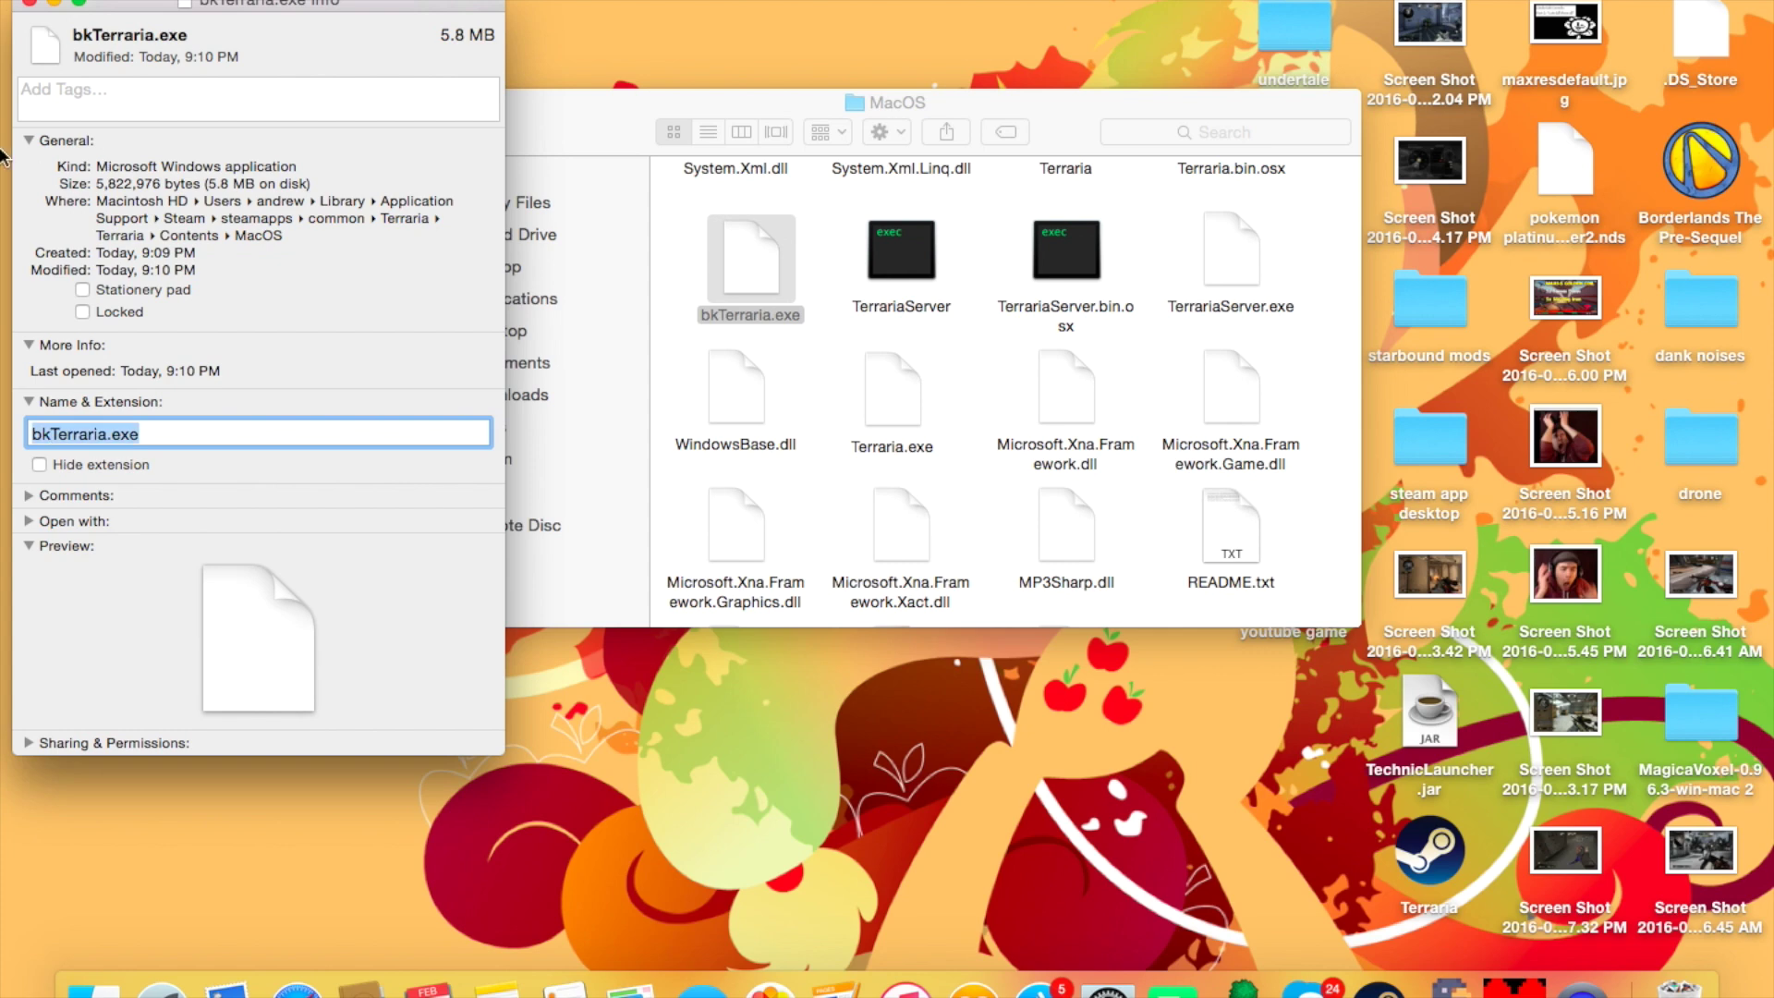
{"action": "left_click", "coordinate": [30, 4]}
{"action": "left_click", "coordinate": [801, 380]}
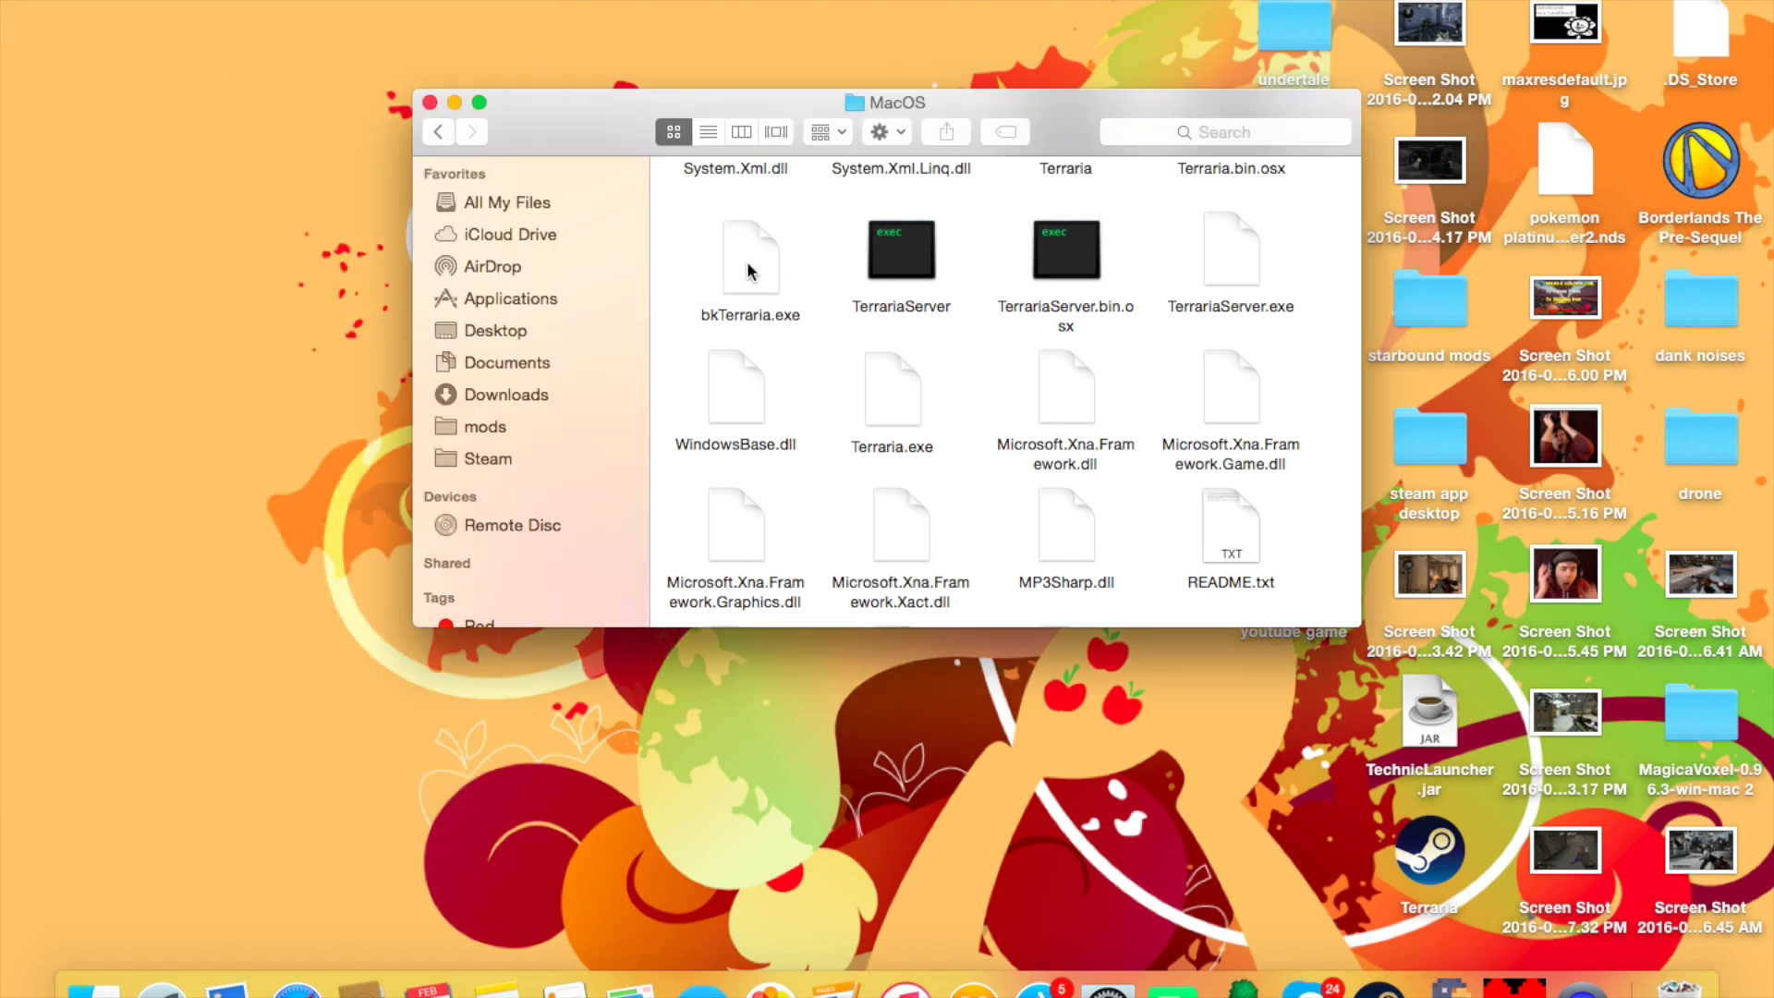
{"action": "left_click_drag", "start_coordinate": [749, 270], "coordinate": [65, 74]}
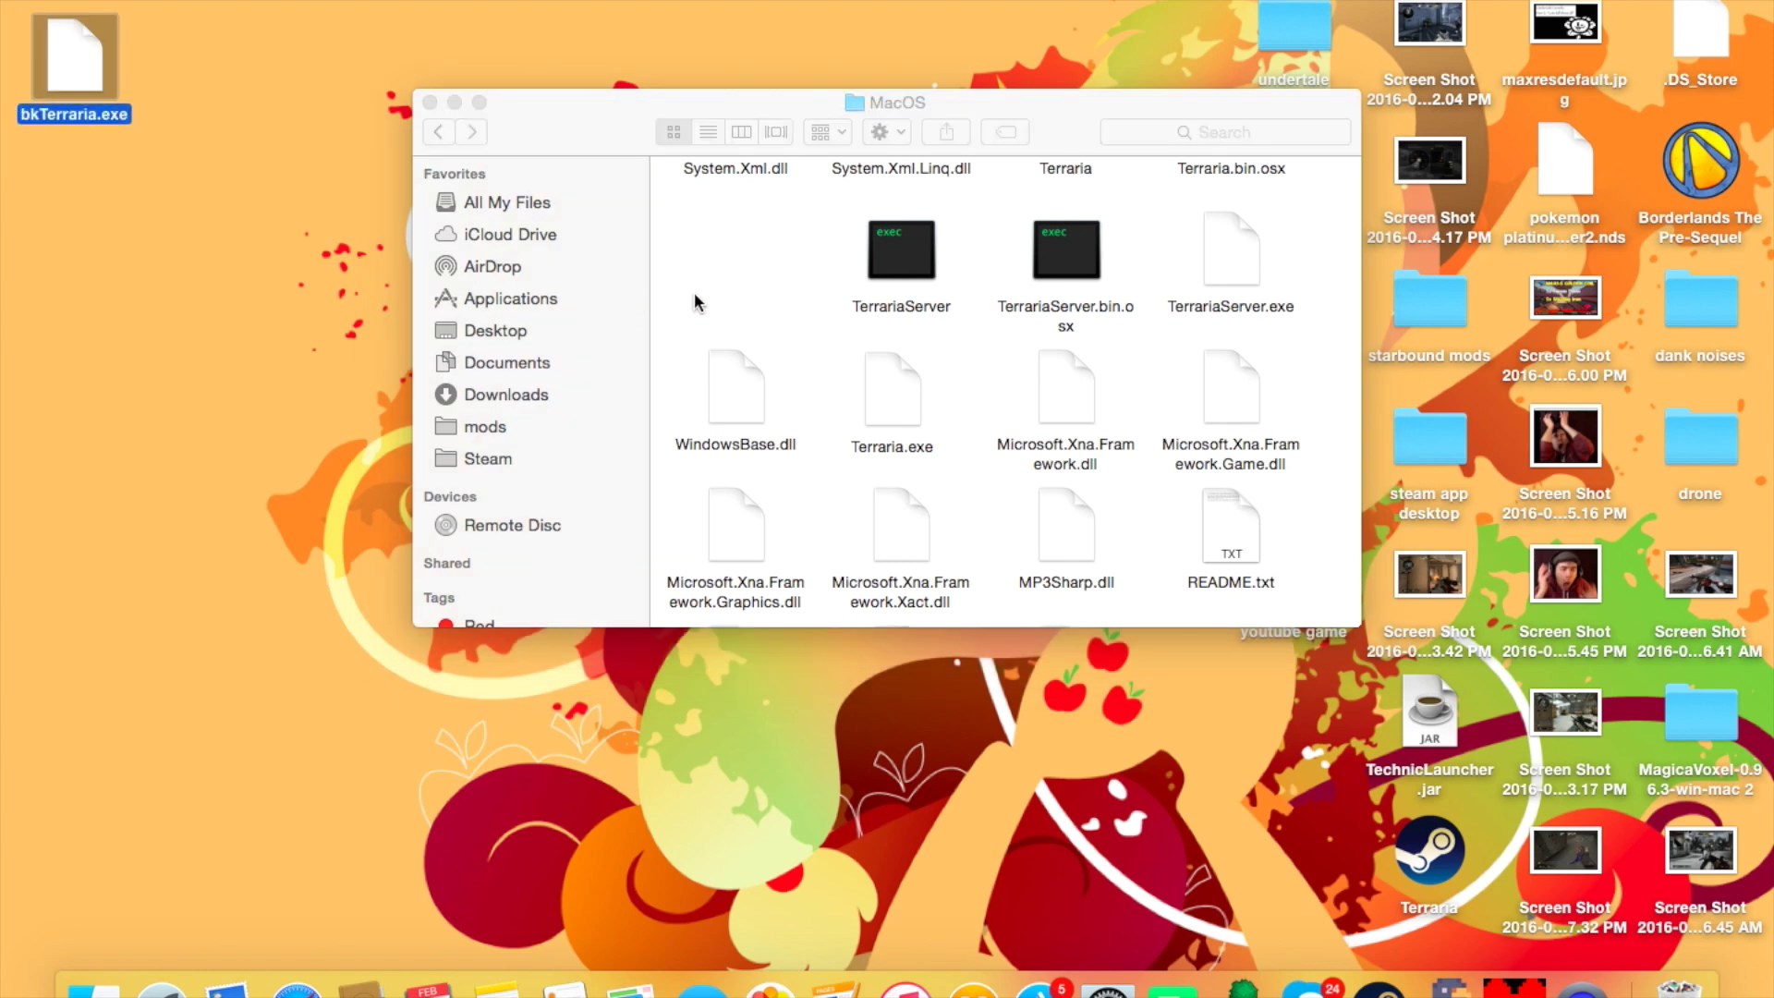
Step: Move Terraria.exe into the empty top-left slot of the MacOS folder
{"action": "left_click", "coordinate": [716, 279]}
{"action": "left_click", "coordinate": [684, 294]}
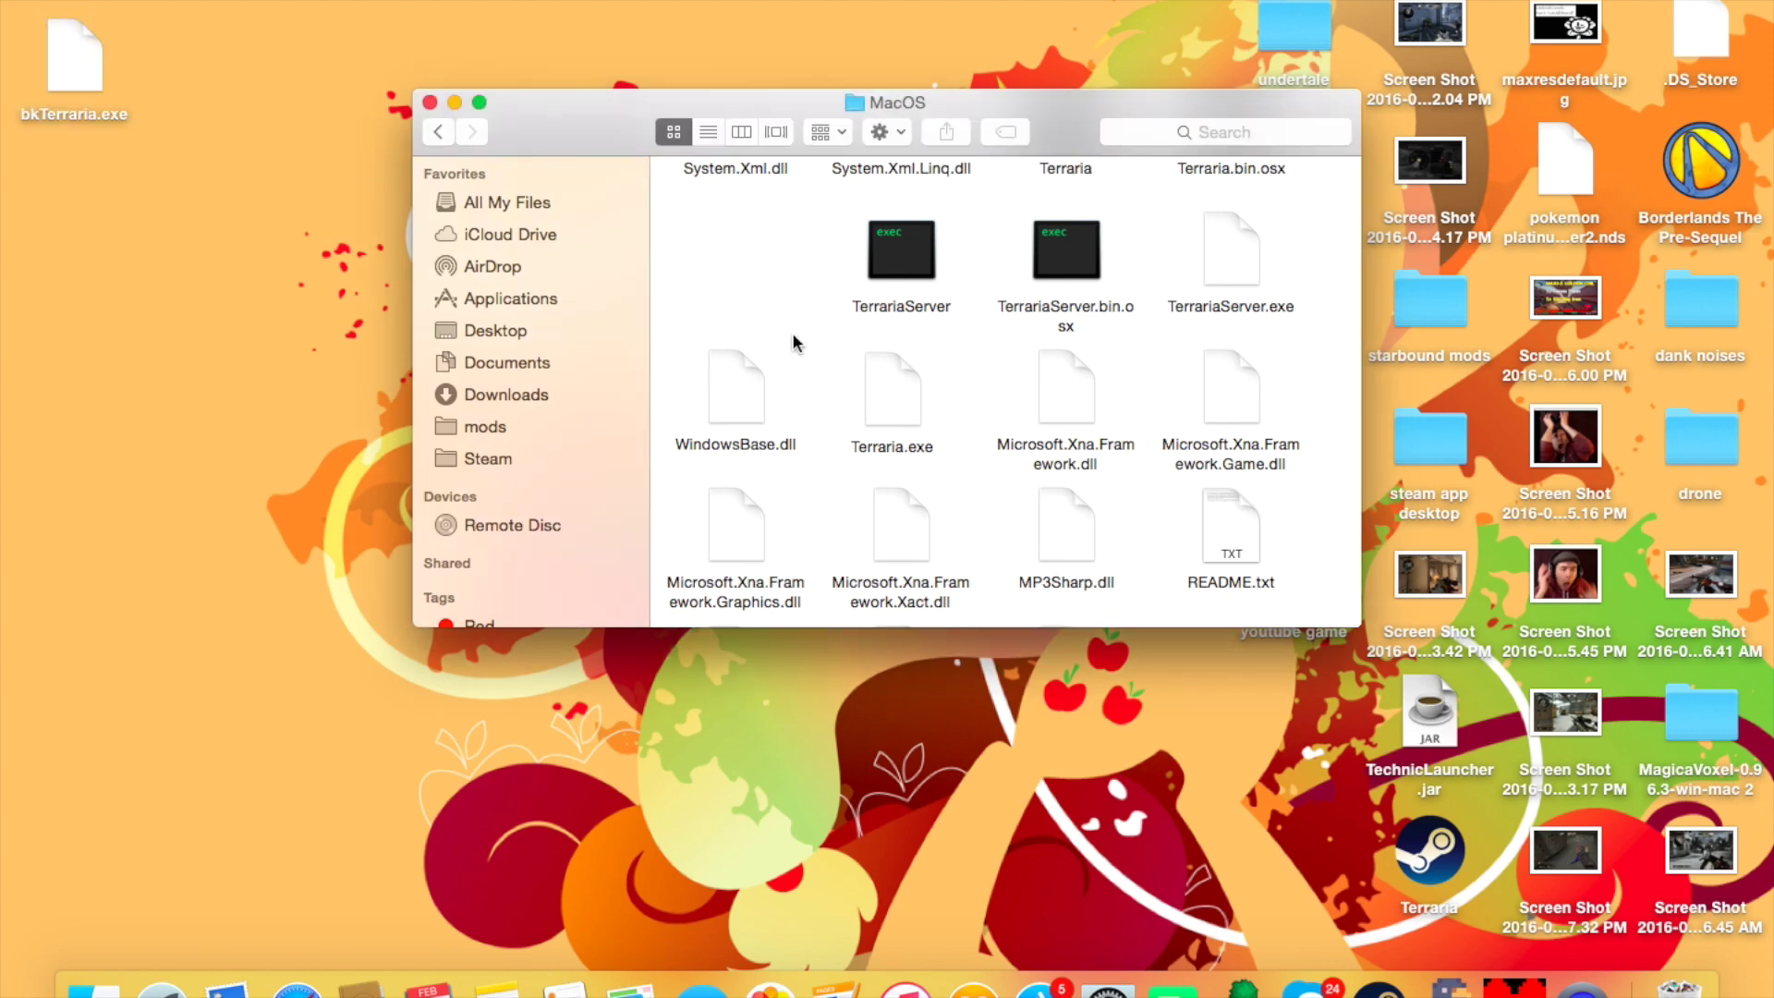
{"action": "scroll", "coordinate": [792, 342], "scroll_direction": "down", "scroll_amount": 2}
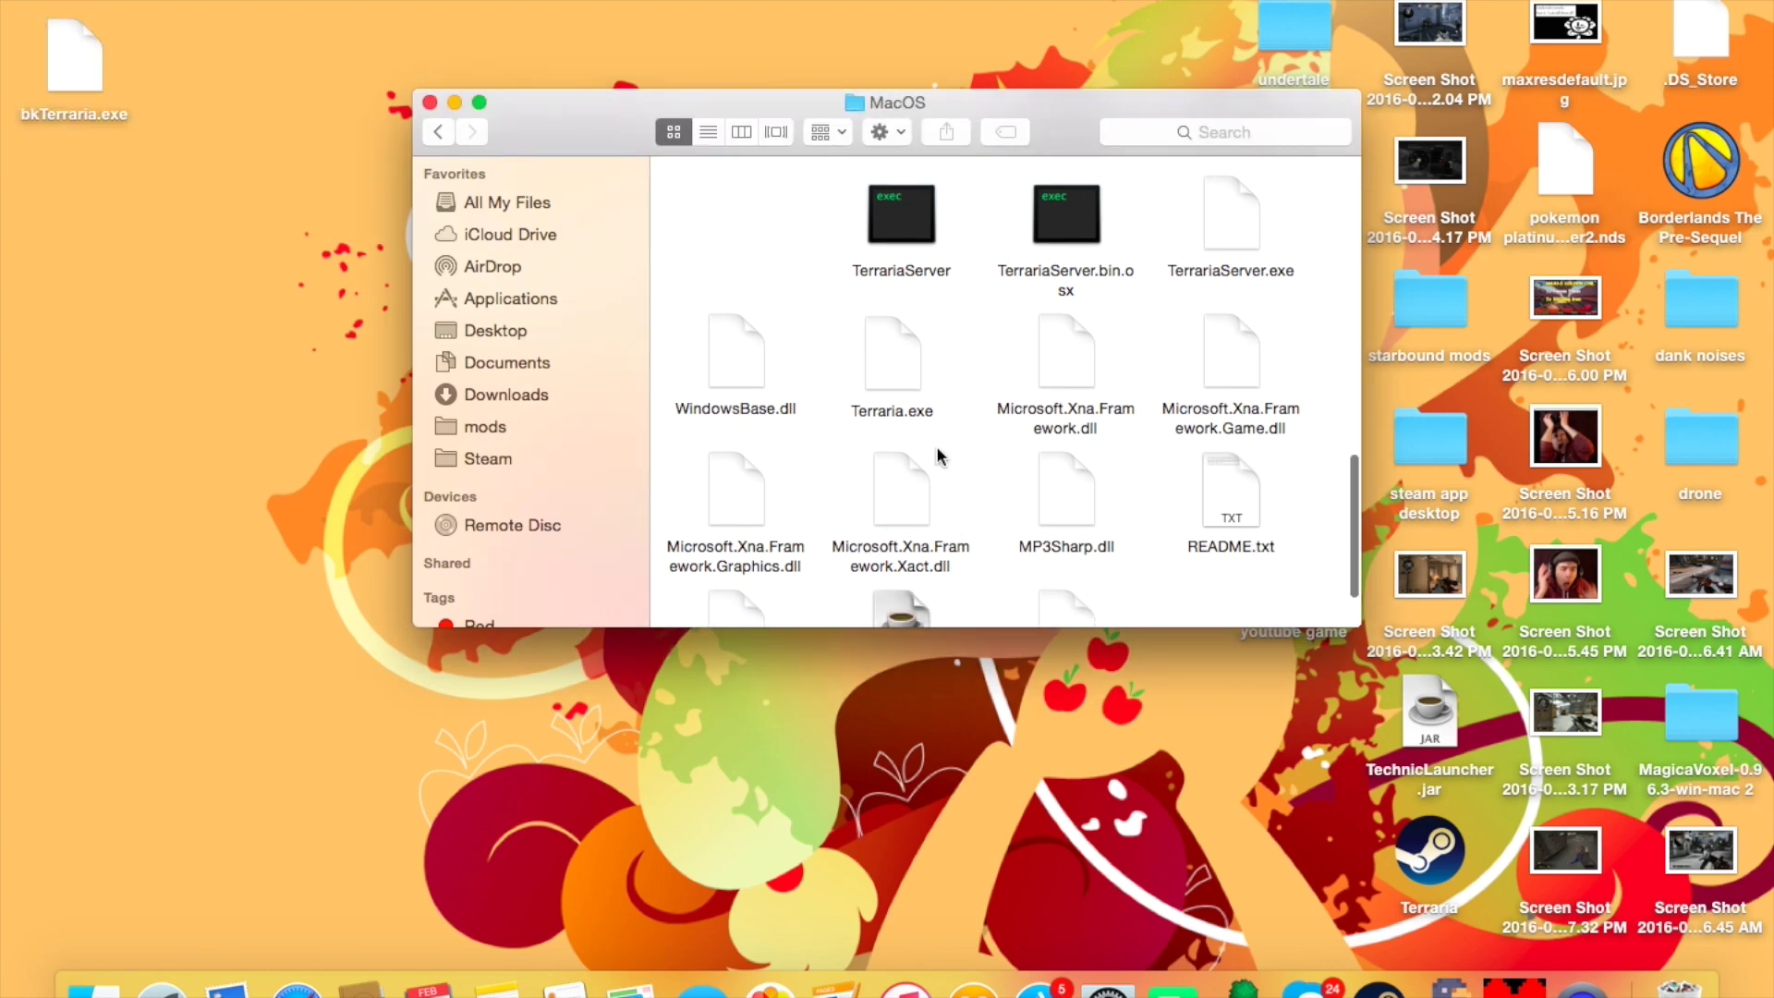
{"action": "left_click_drag", "start_coordinate": [926, 416], "coordinate": [732, 261]}
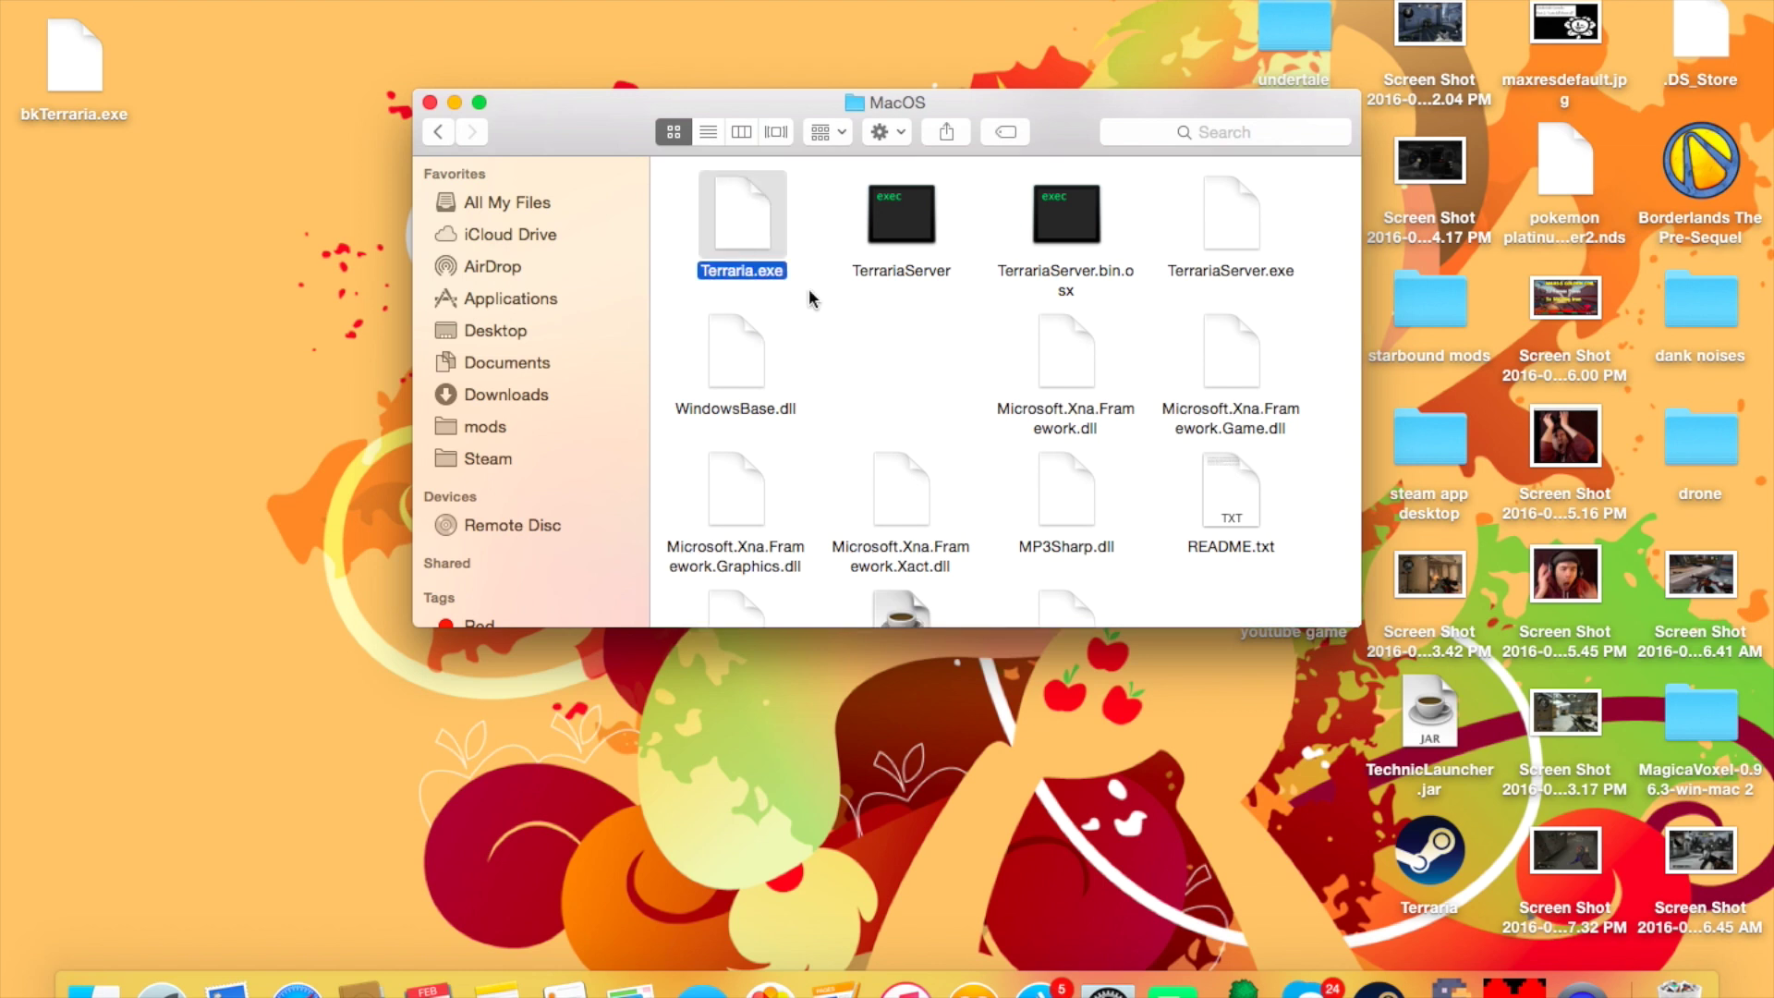
{"action": "left_click", "coordinate": [885, 349]}
Step: Scroll through the MacOS folder to review Terraria, Terraria.bin.osx, TerrariaServer and Terraria.exe
{"action": "scroll", "coordinate": [751, 312], "scroll_direction": "up", "scroll_amount": 3}
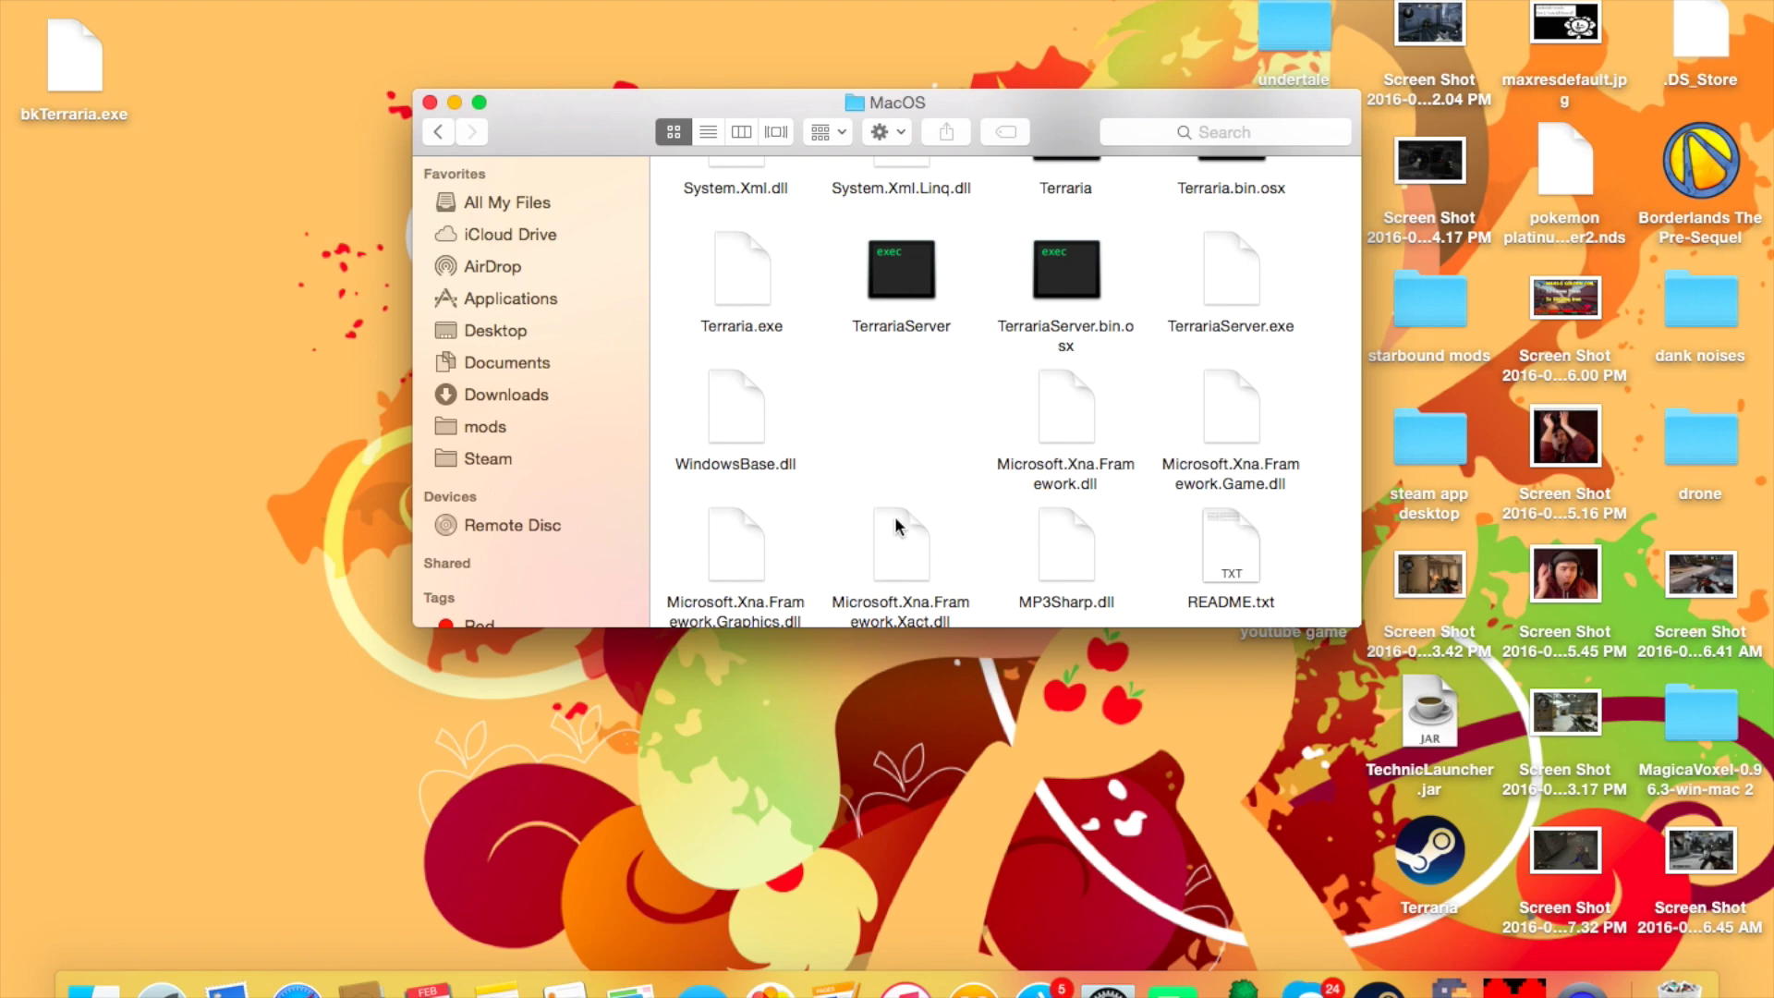
{"action": "scroll", "coordinate": [946, 453], "scroll_direction": "down", "scroll_amount": 5}
{"action": "scroll", "coordinate": [1145, 541], "scroll_direction": "up", "scroll_amount": 7}
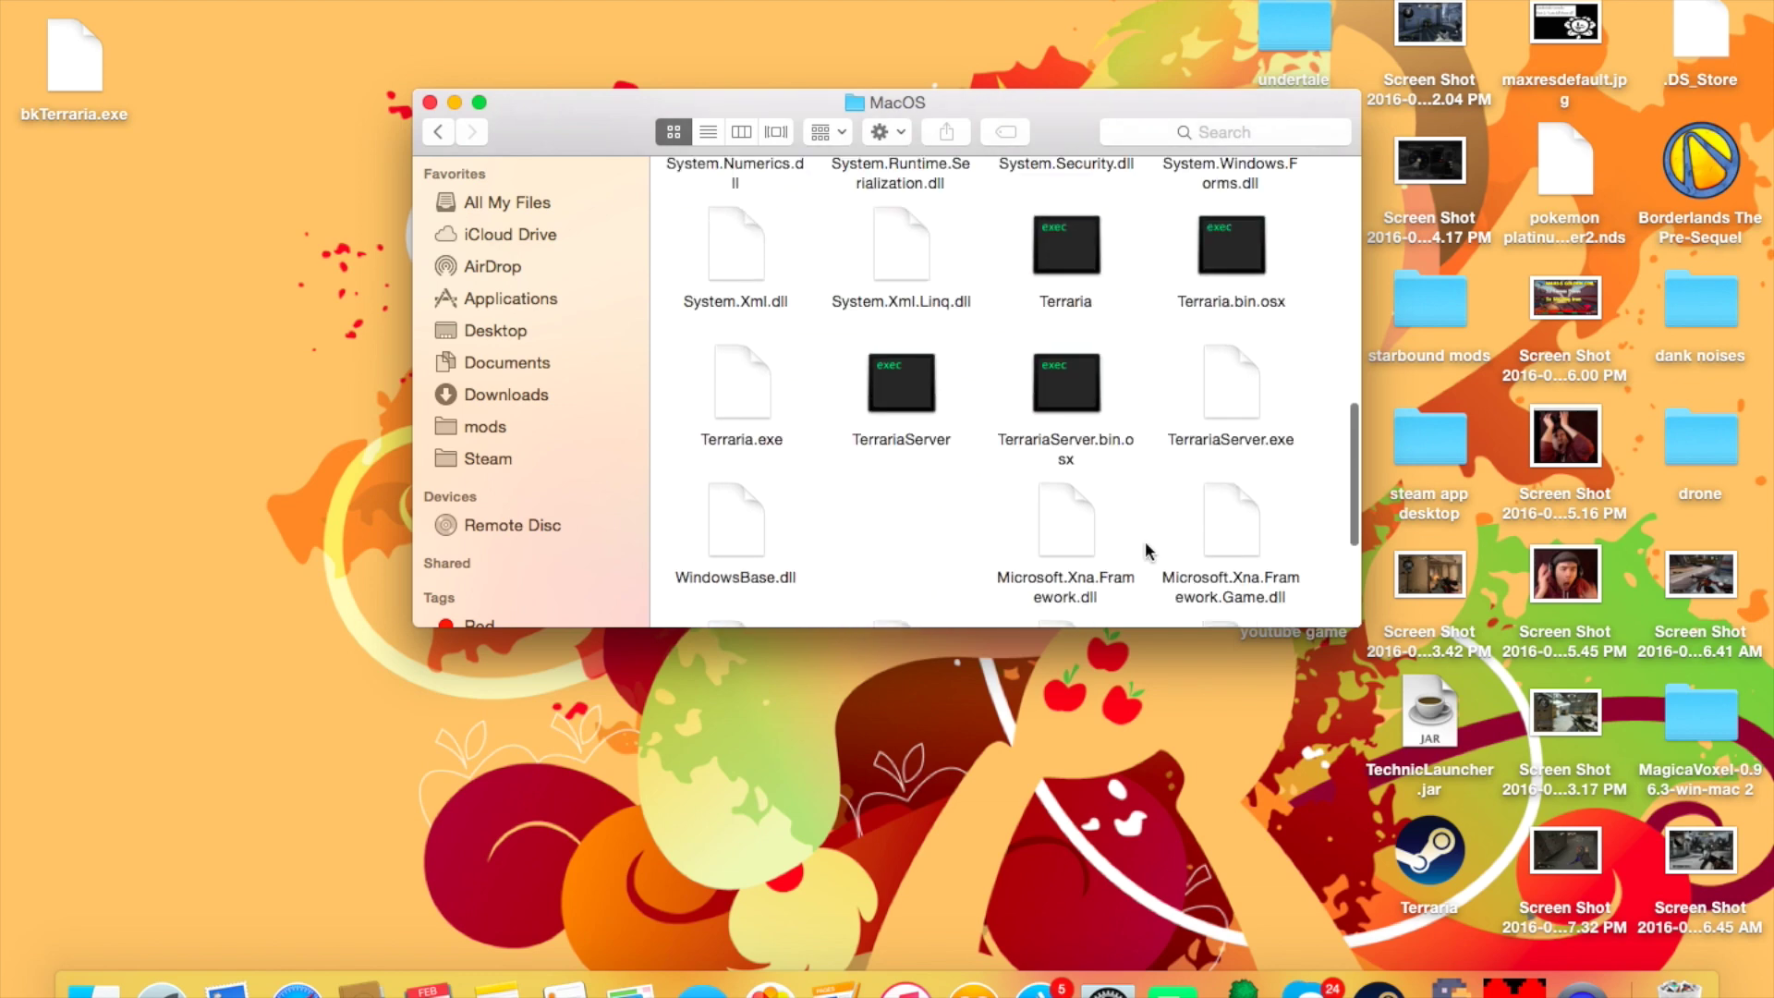
{"action": "scroll", "coordinate": [1145, 541], "scroll_direction": "down", "scroll_amount": 3}
{"action": "scroll", "coordinate": [1145, 540], "scroll_direction": "up", "scroll_amount": 10}
{"action": "scroll", "coordinate": [1144, 540], "scroll_direction": "down", "scroll_amount": 5}
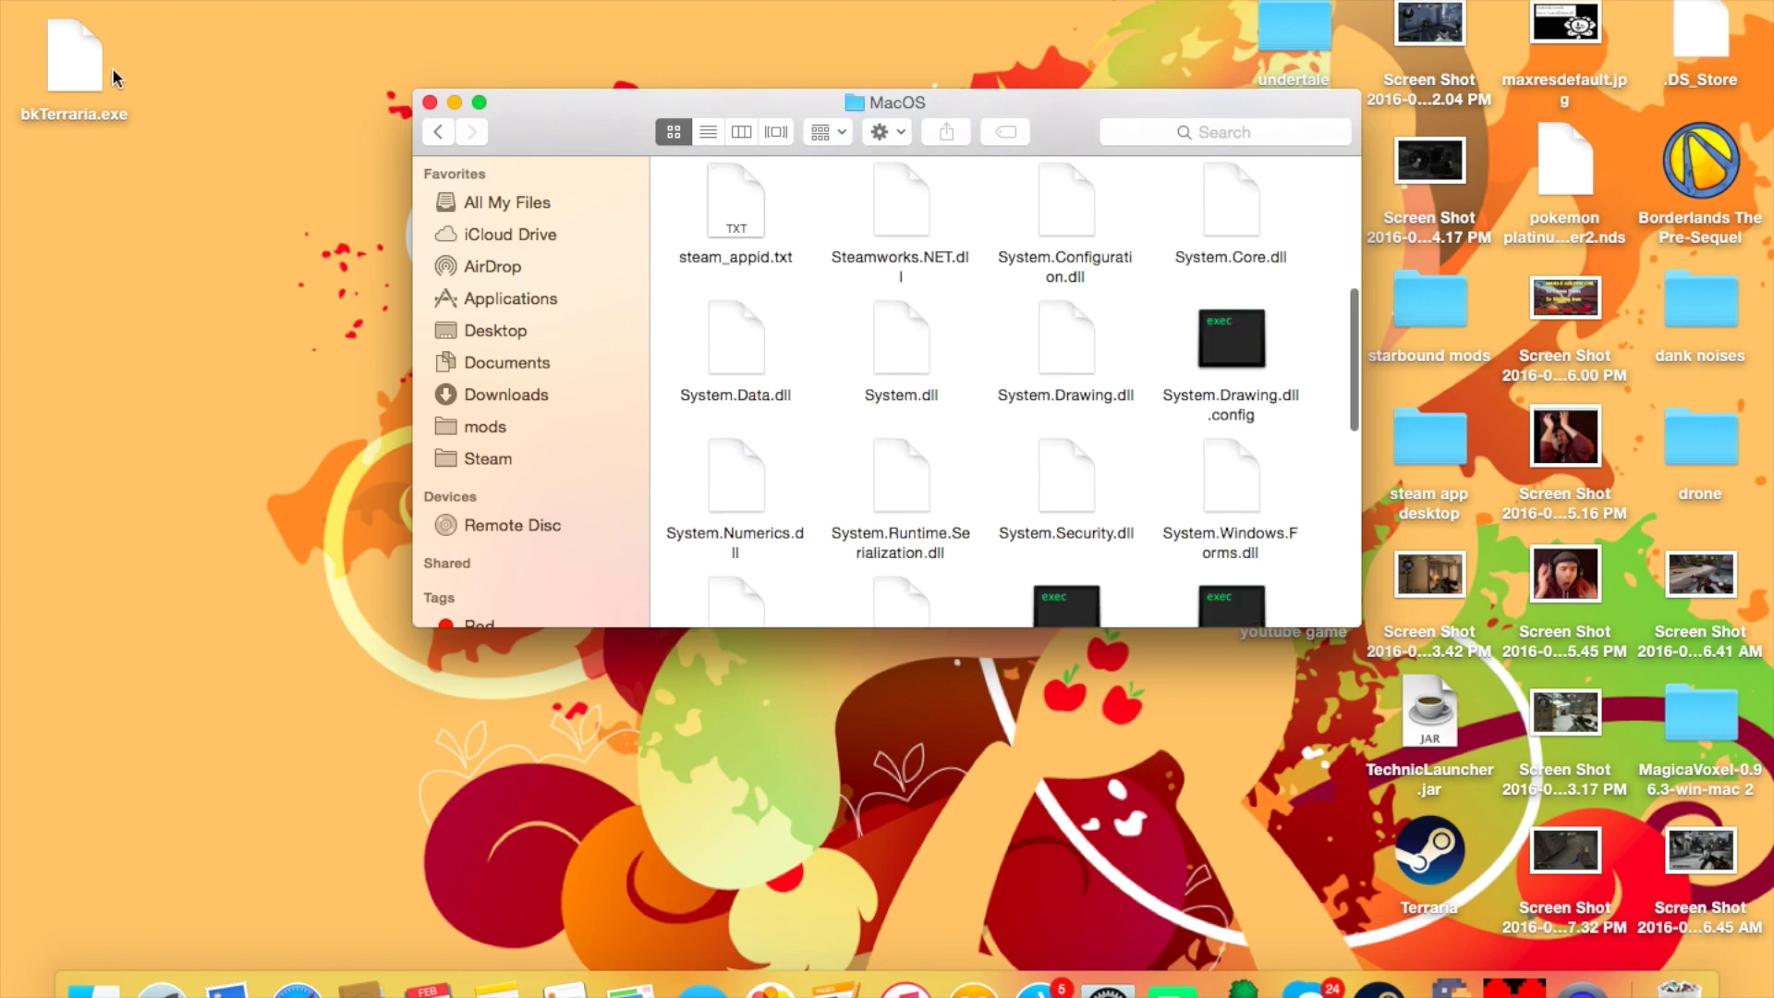
{"action": "scroll", "coordinate": [778, 459], "scroll_direction": "down", "scroll_amount": 8}
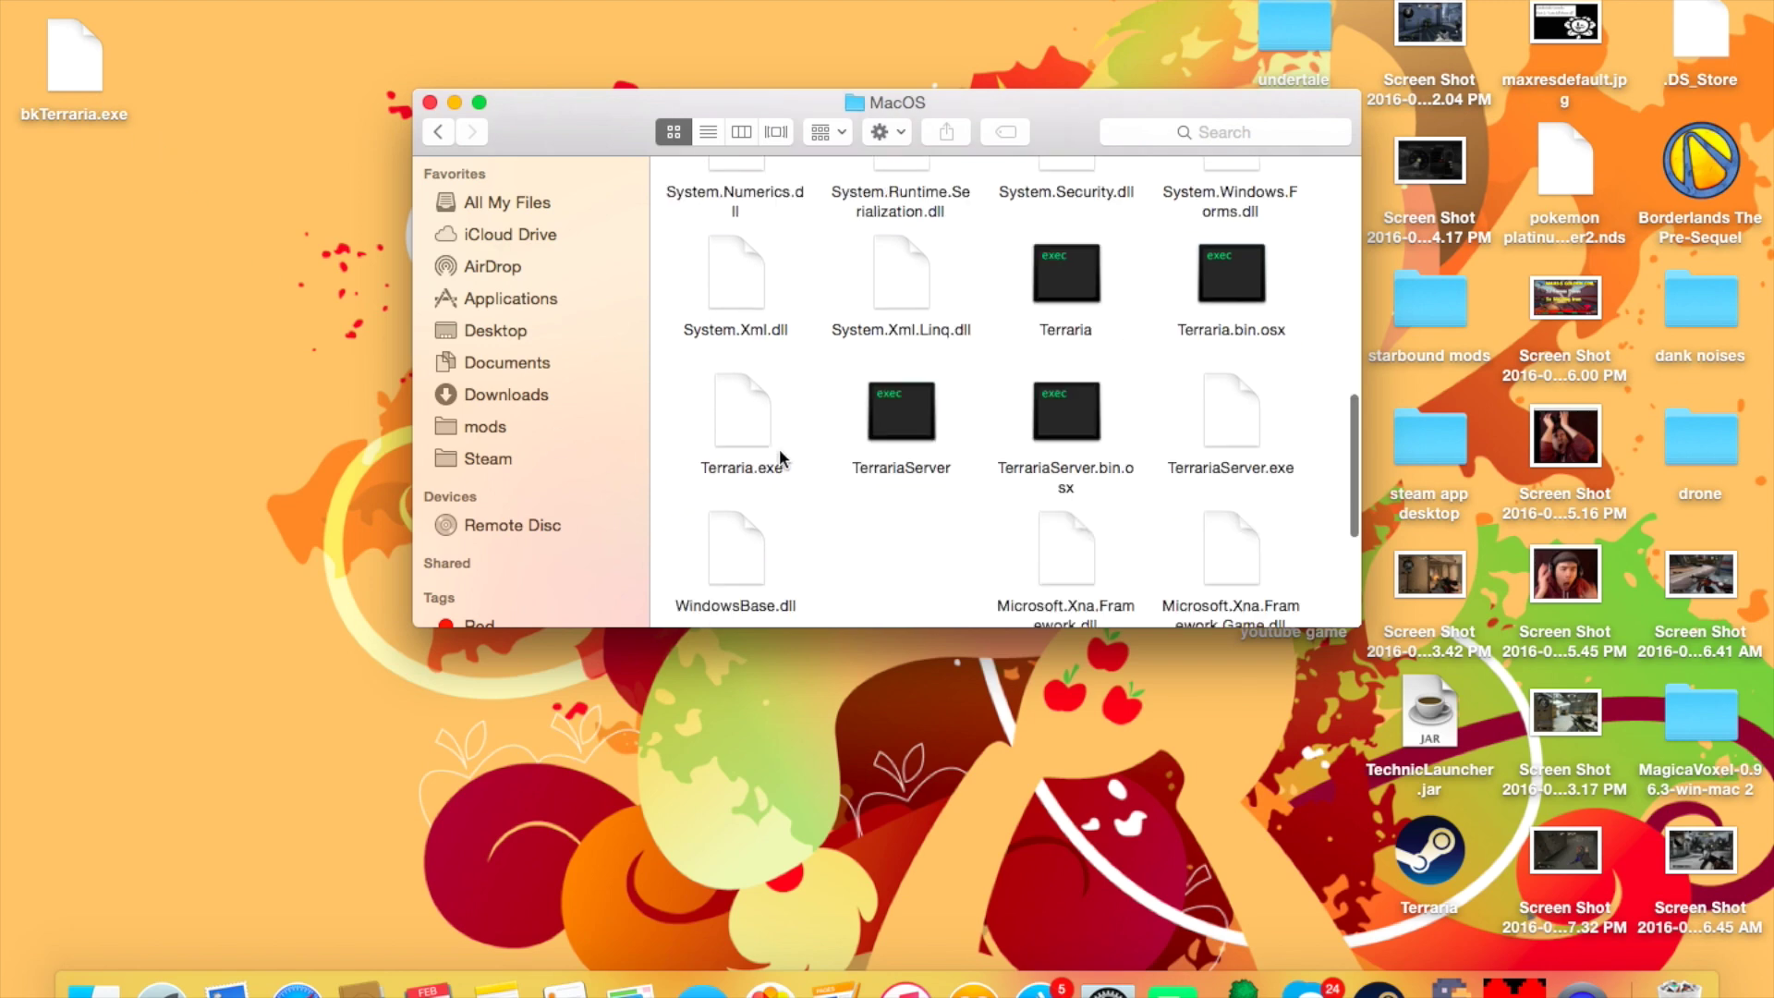
Step: Close the folder window, launch Terraria from the Steam library and dismiss the friends list
{"action": "left_click", "coordinate": [430, 102]}
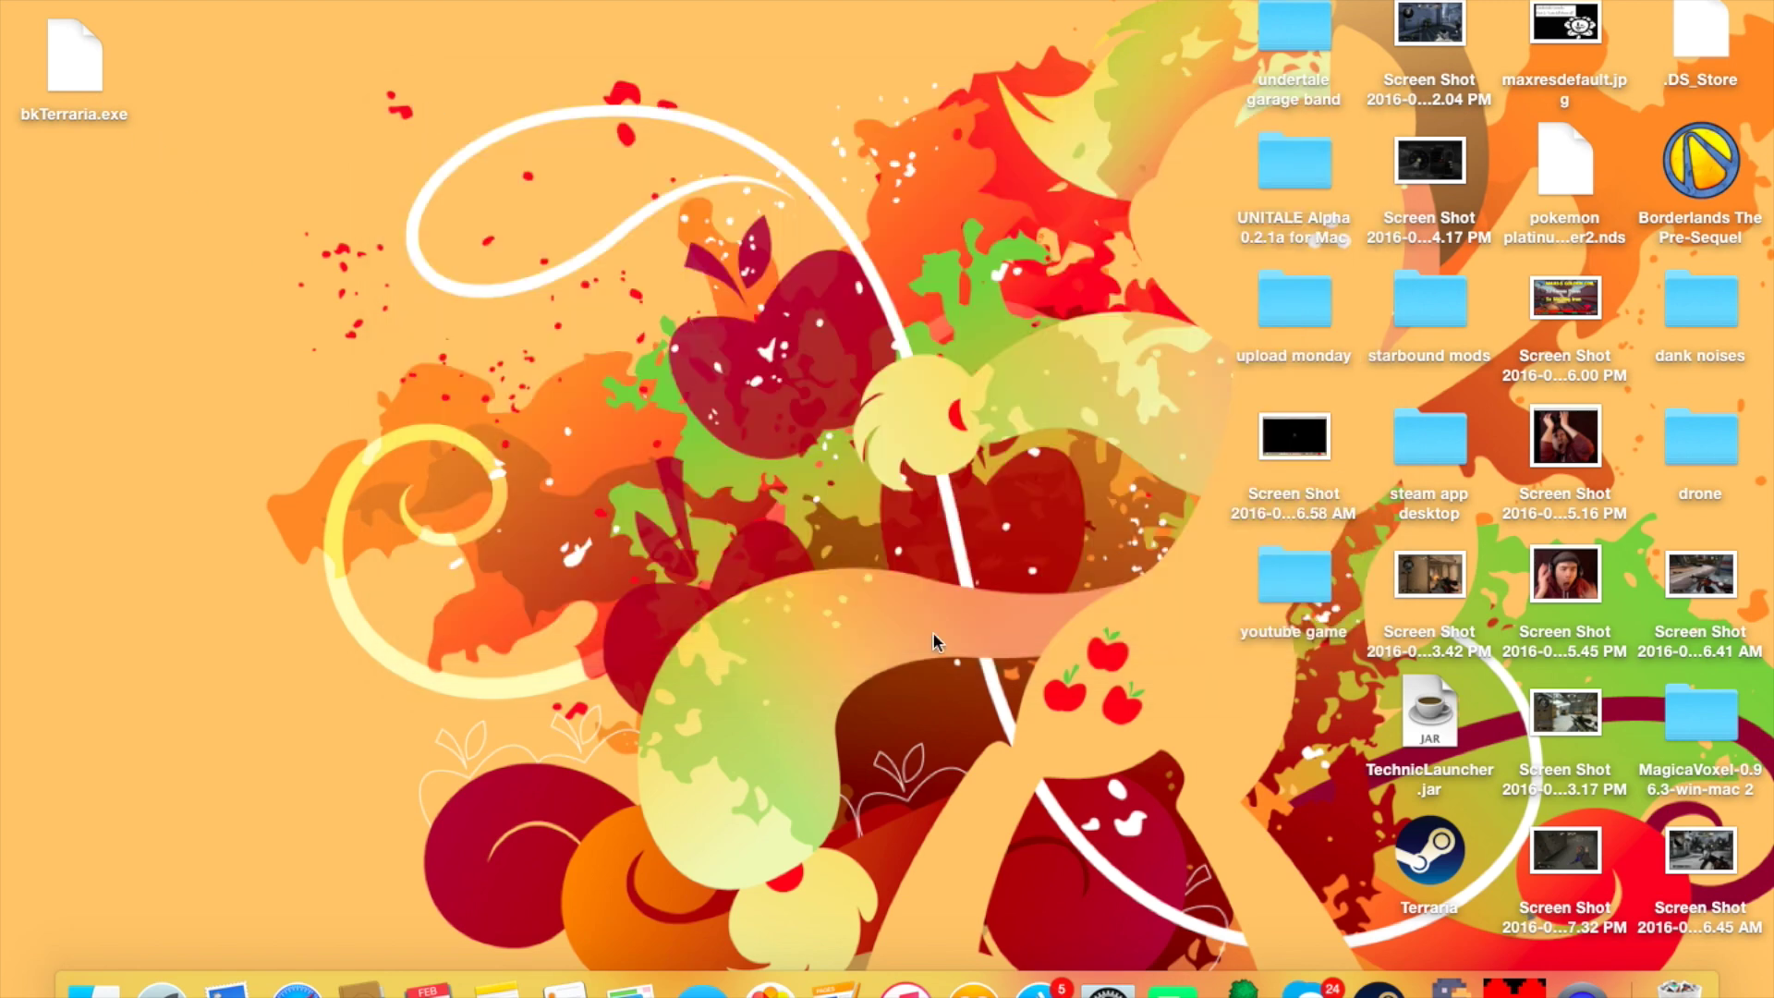
{"action": "left_click", "coordinate": [1379, 989]}
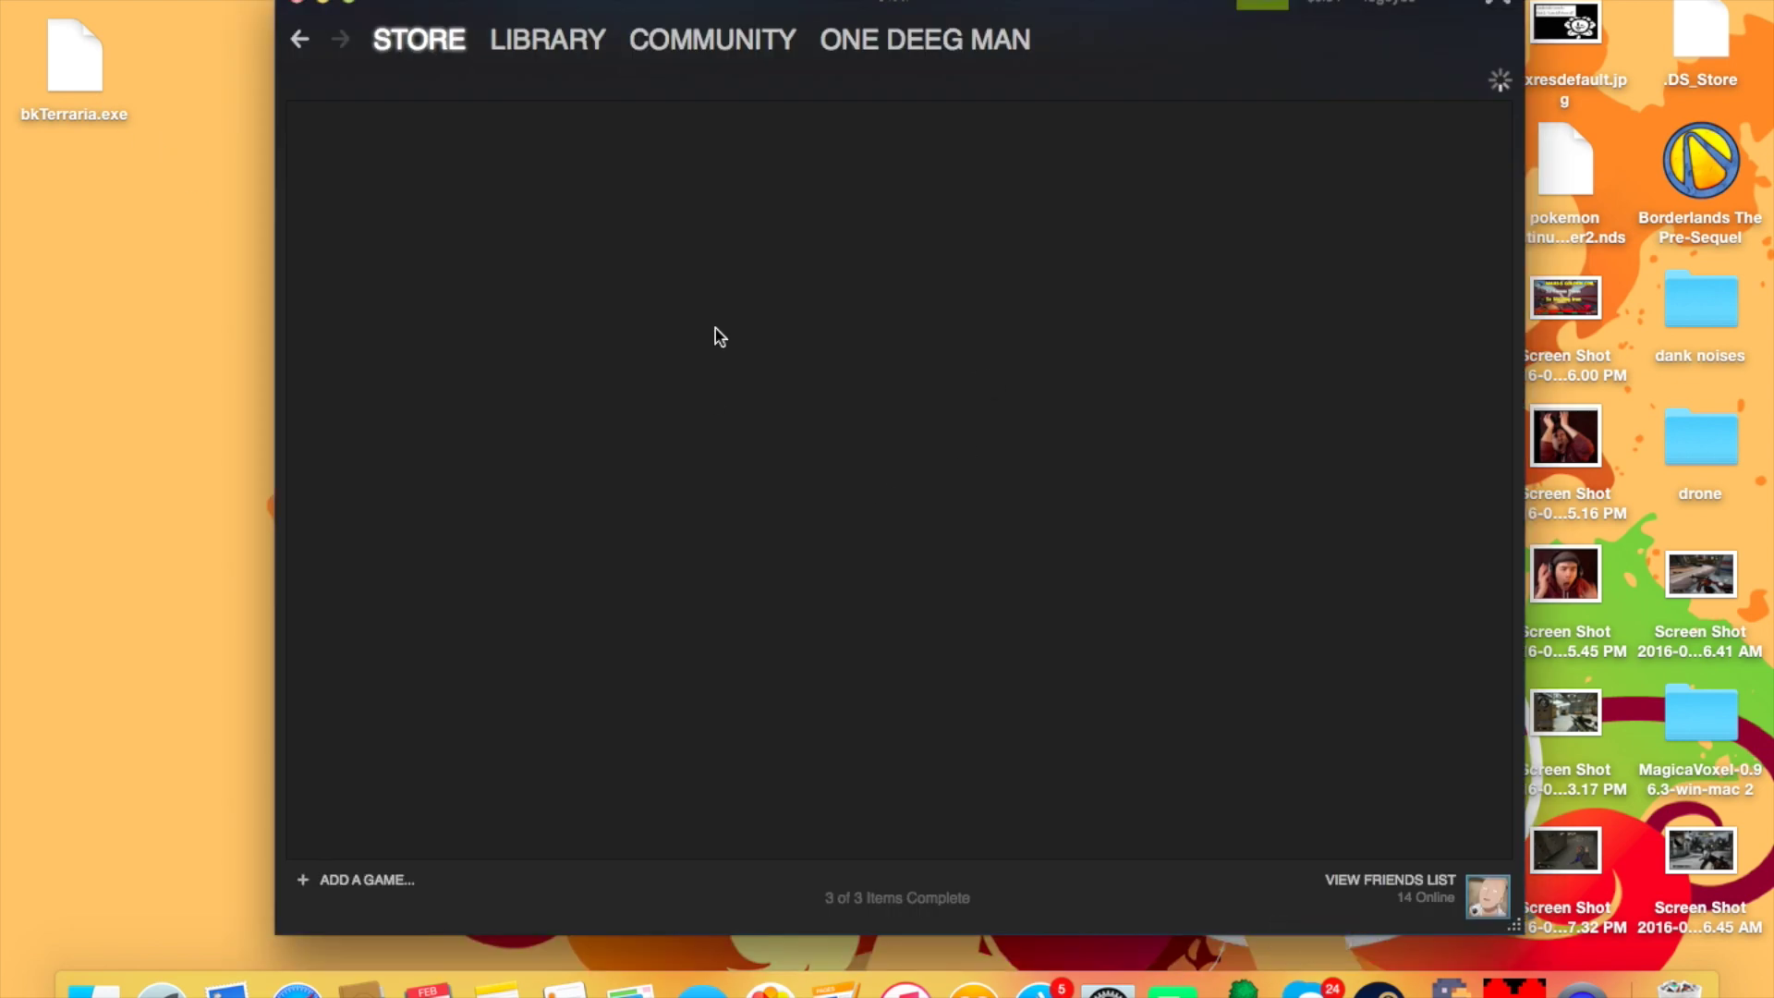
{"action": "mouse_move", "coordinate": [825, 41]}
{"action": "left_click", "coordinate": [548, 39]}
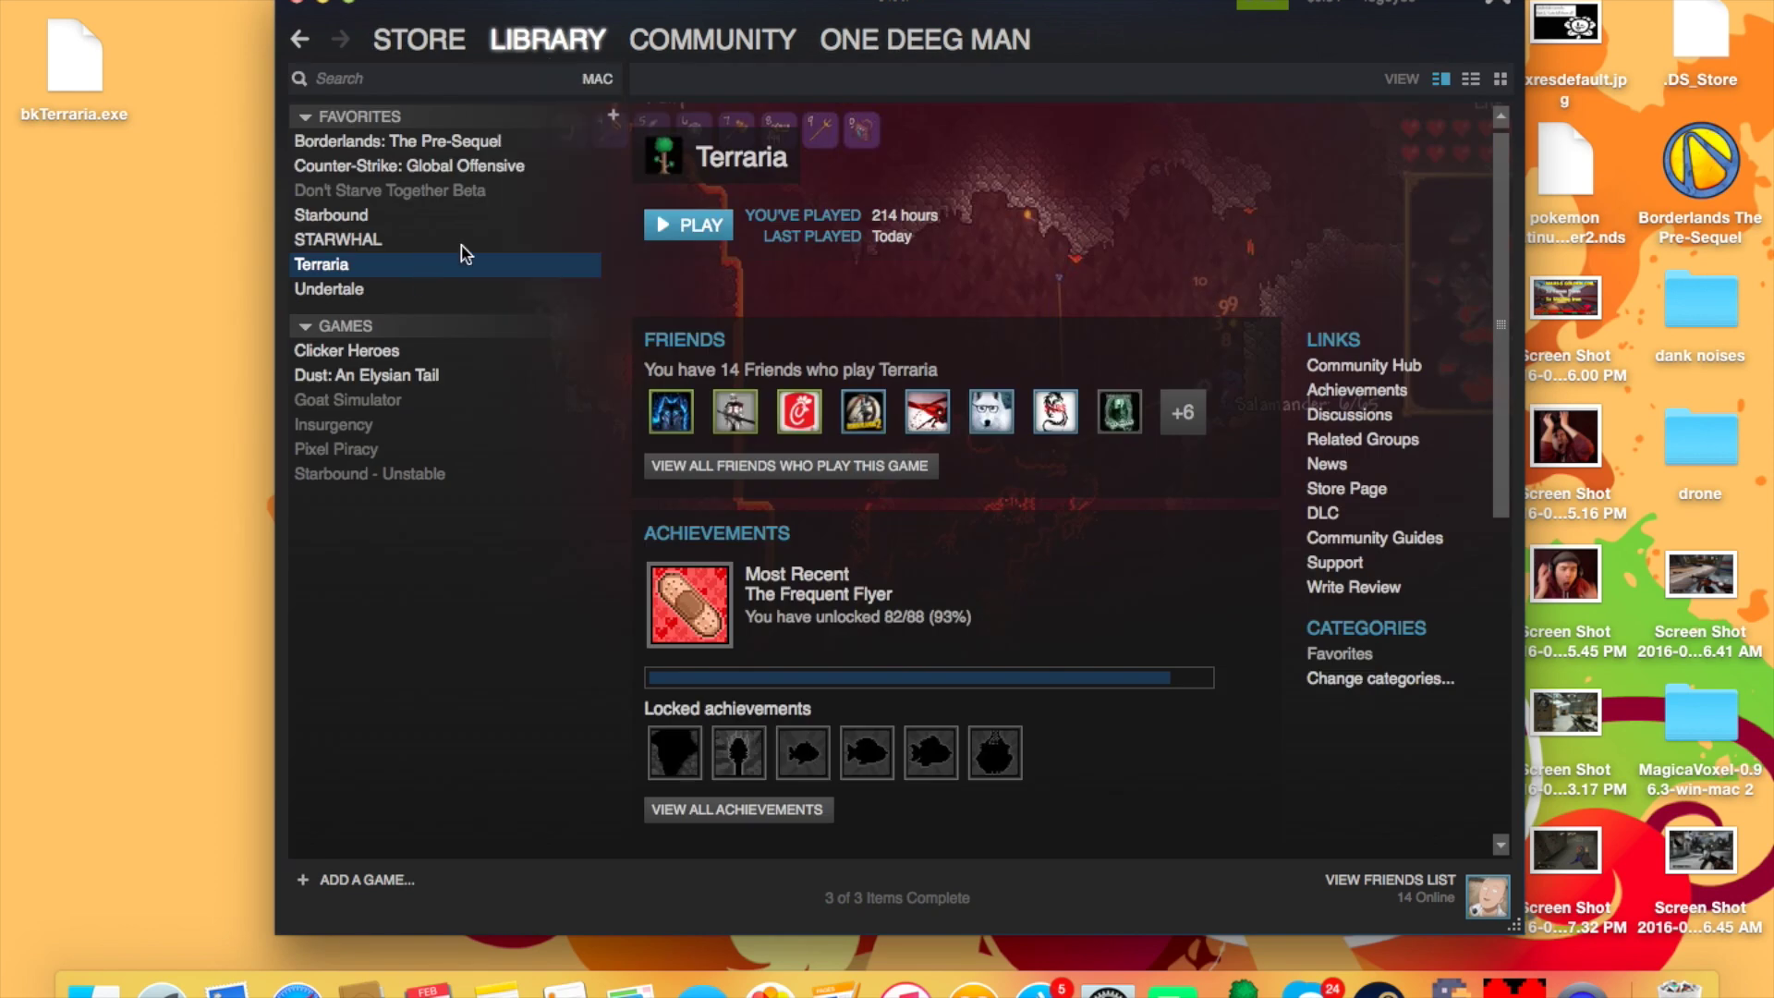
{"action": "left_click", "coordinate": [405, 248]}
{"action": "left_click", "coordinate": [407, 265]}
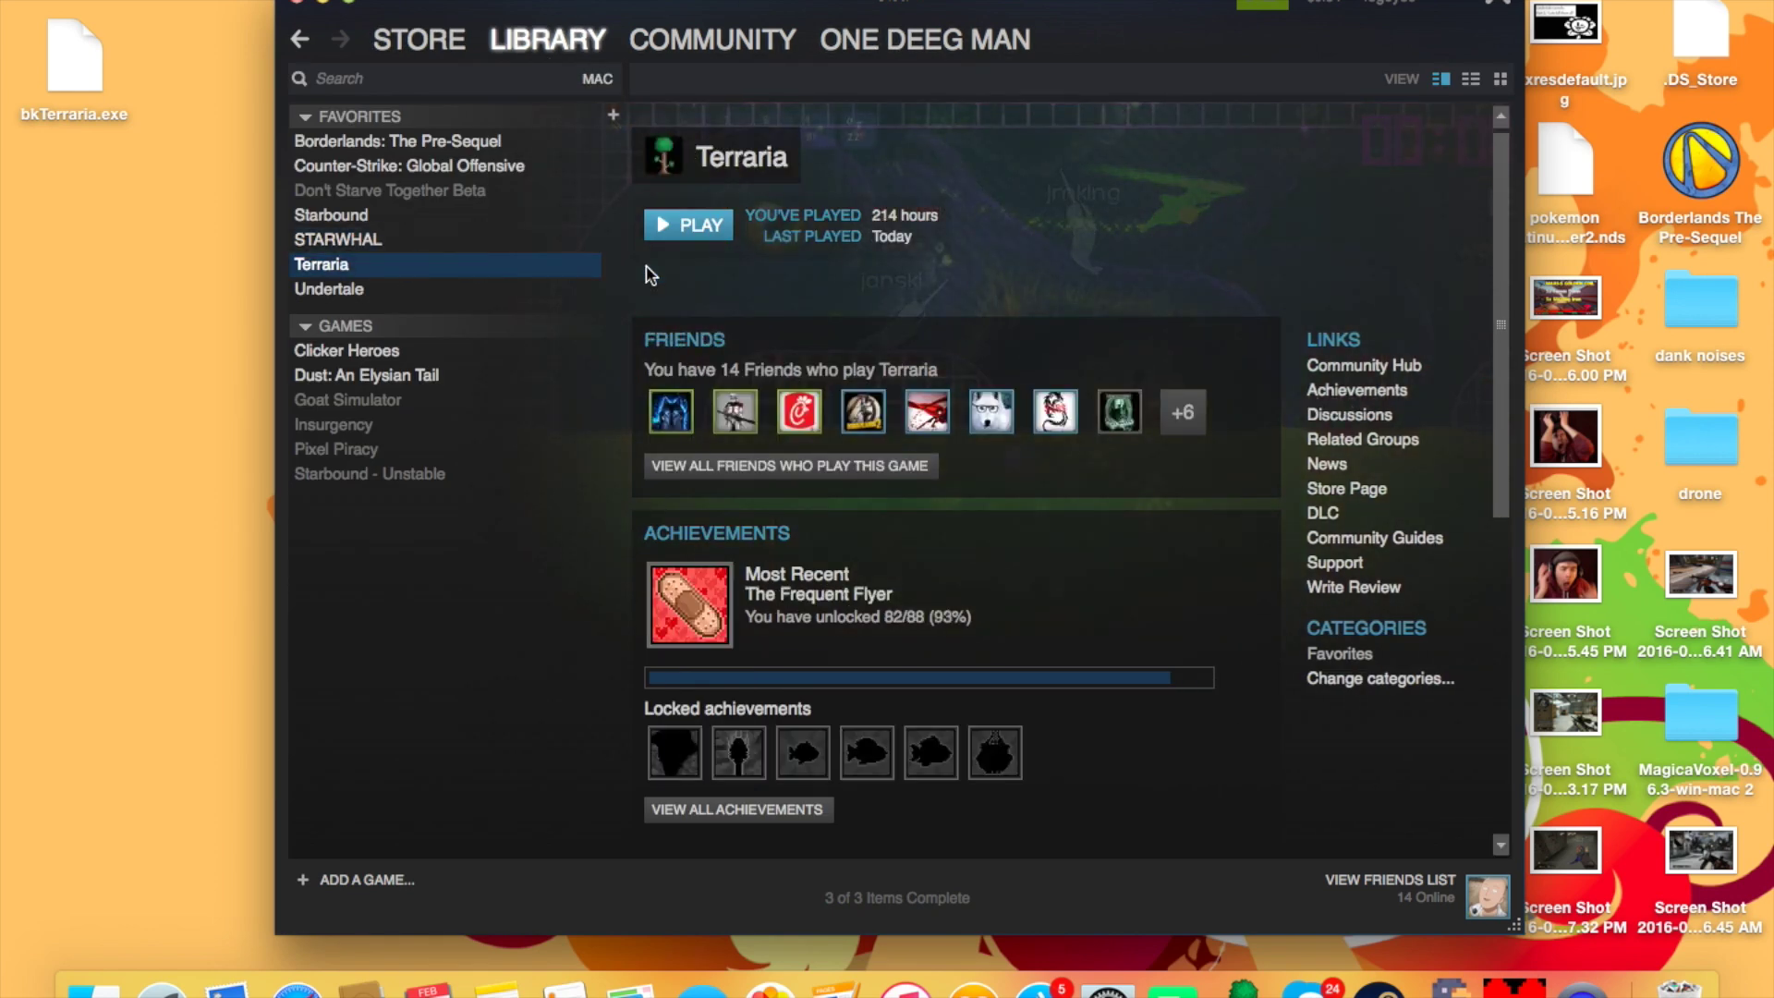
{"action": "left_click", "coordinate": [689, 226]}
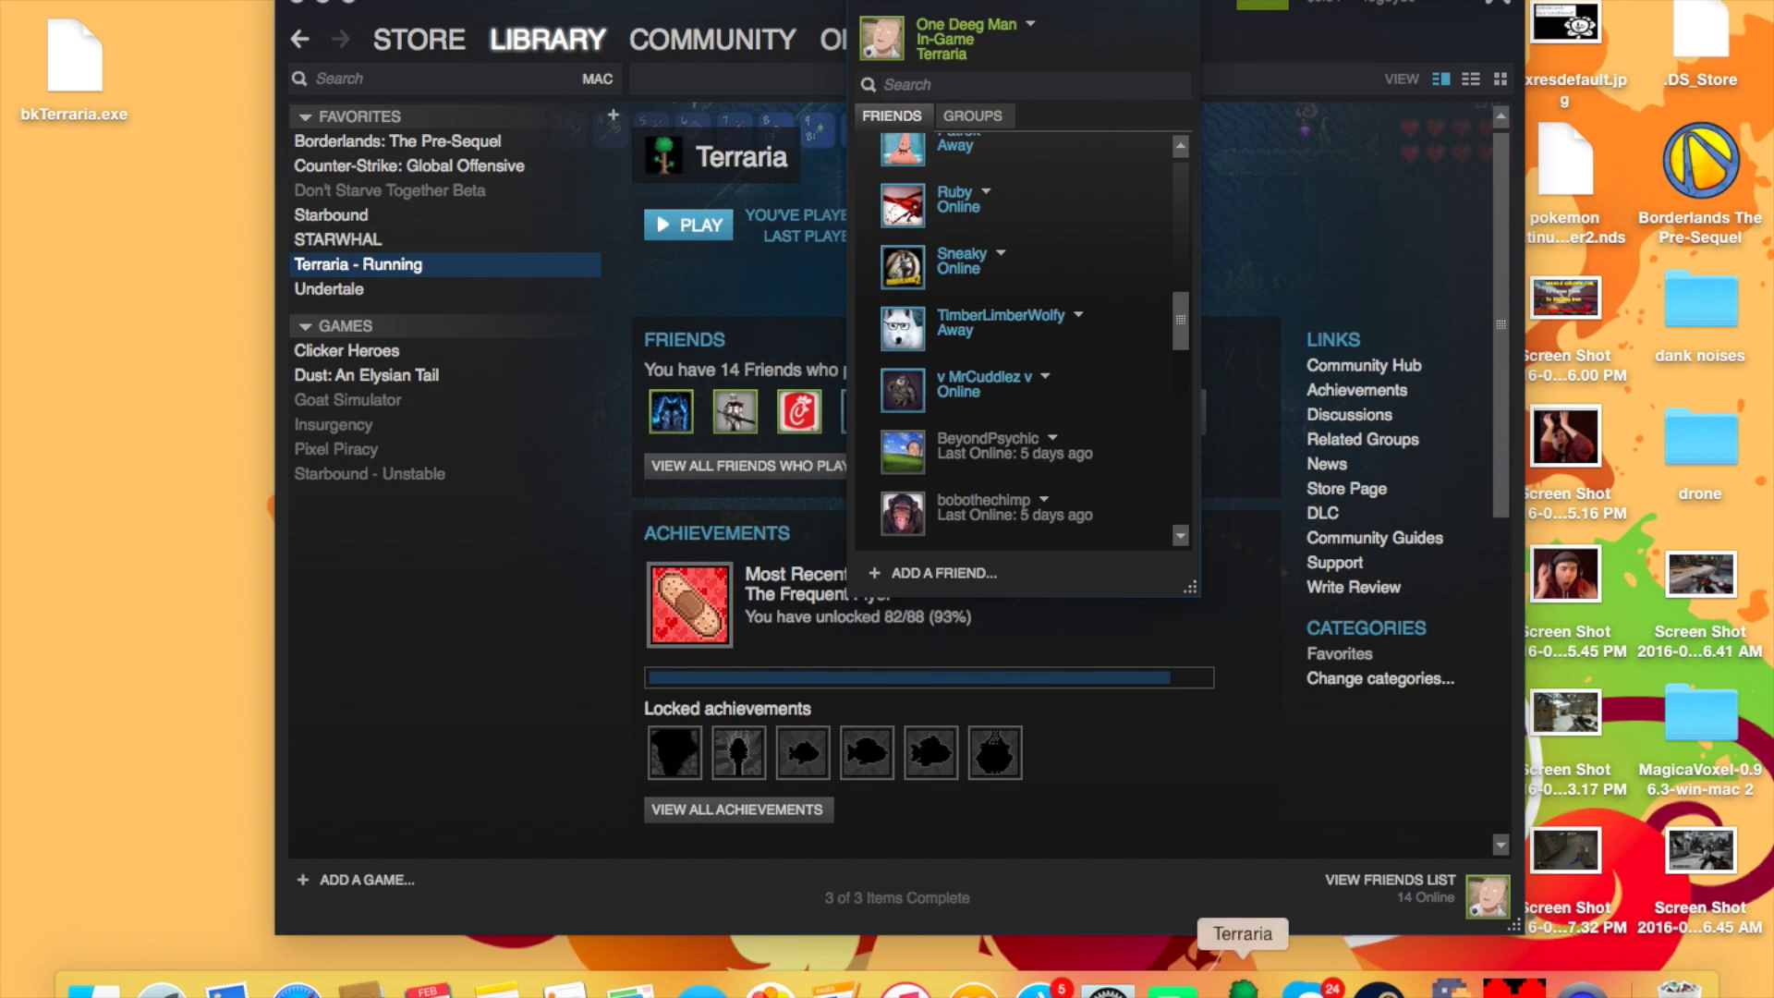
{"action": "left_click", "coordinate": [1230, 880]}
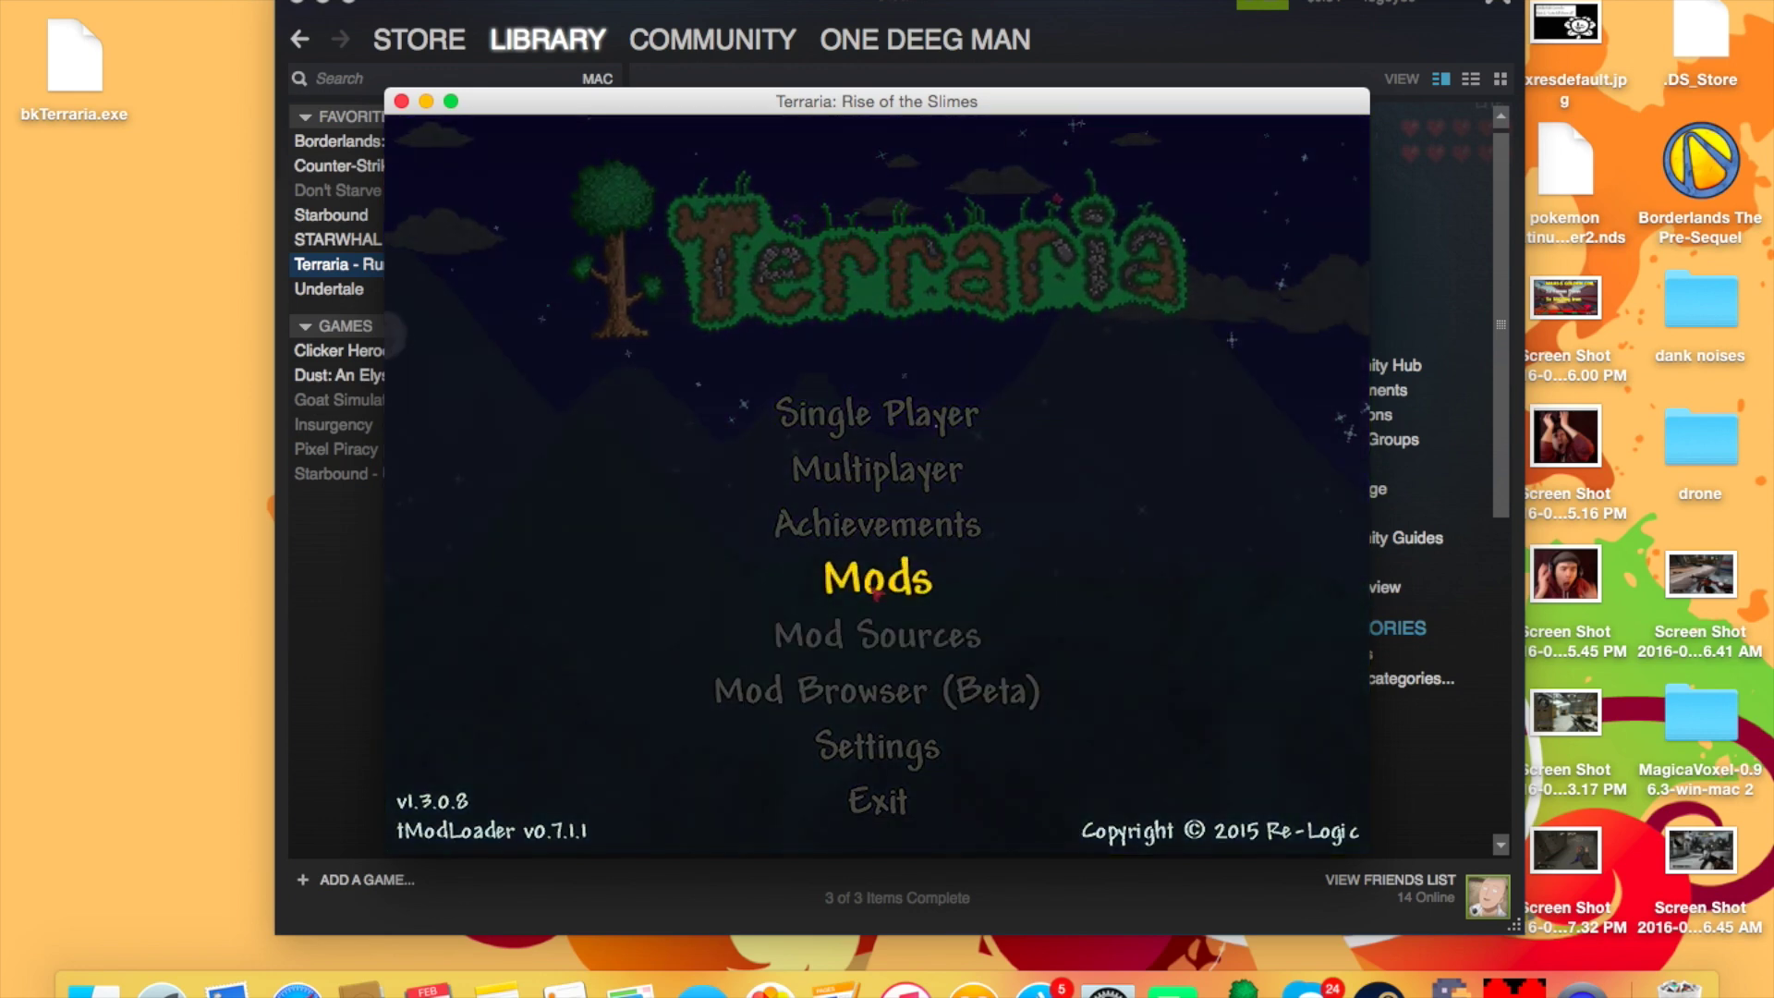
Step: Open tModLoader's Mods list and show its empty Mods folder in Finder
{"action": "left_click", "coordinate": [877, 584]}
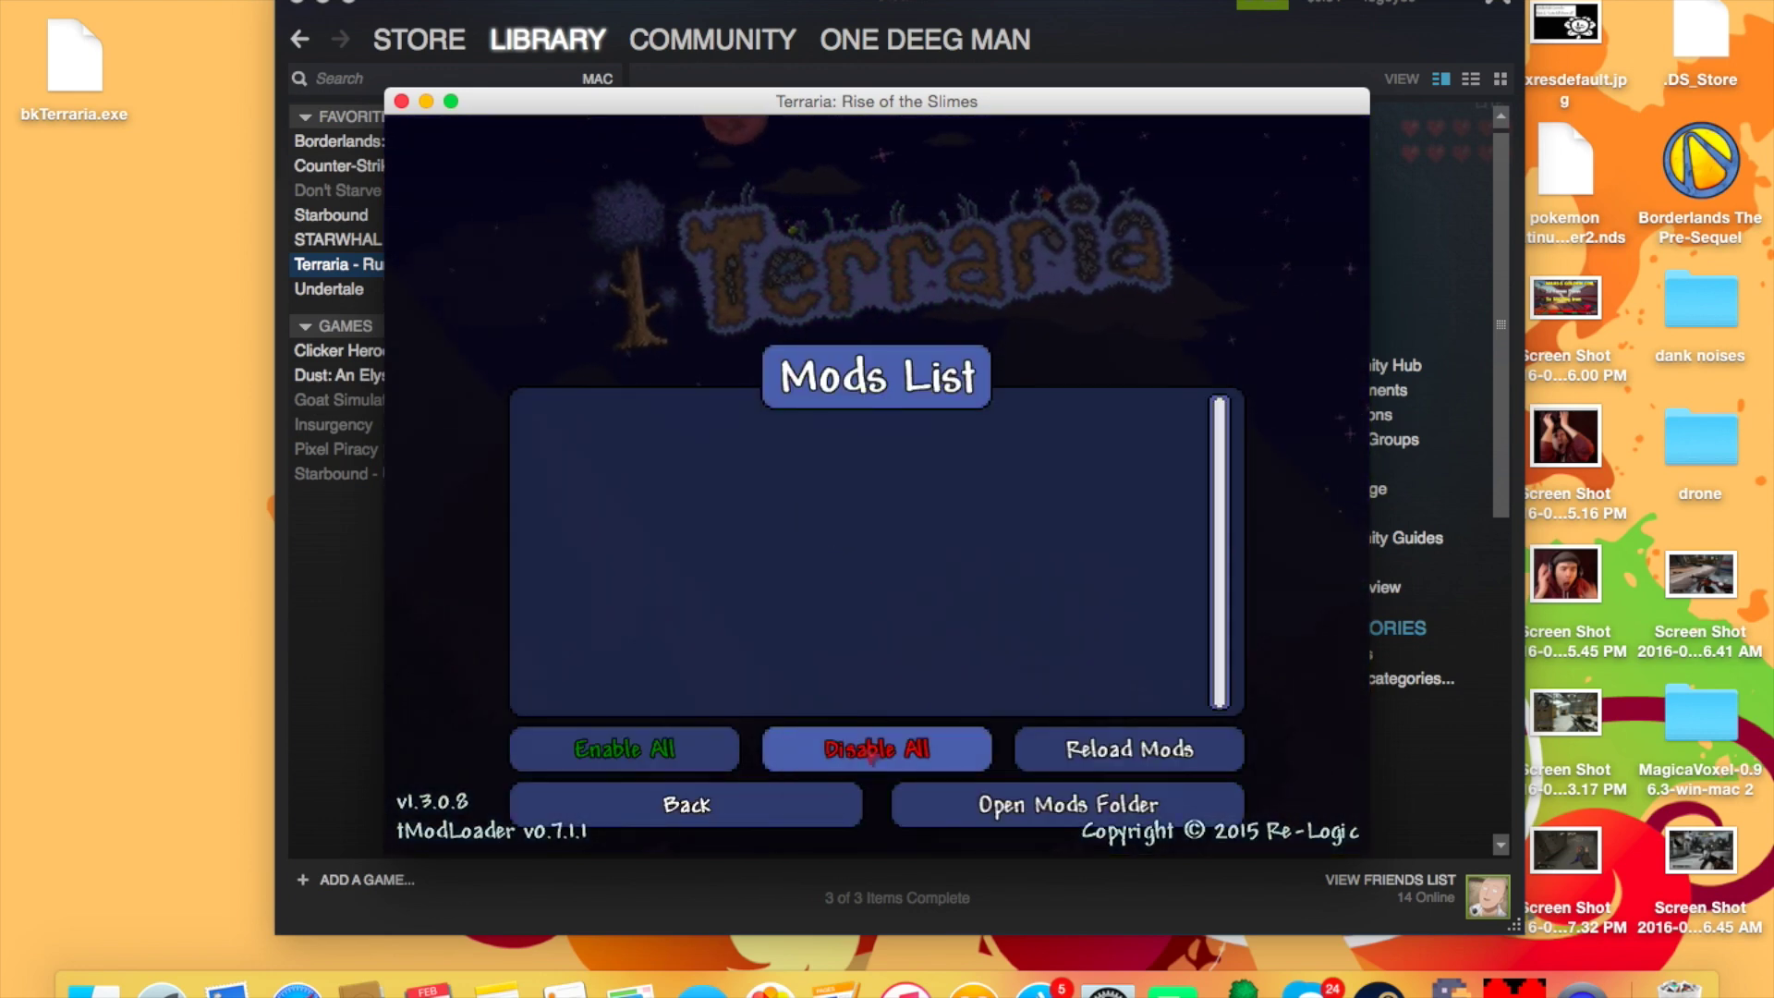
{"action": "left_click", "coordinate": [1036, 806]}
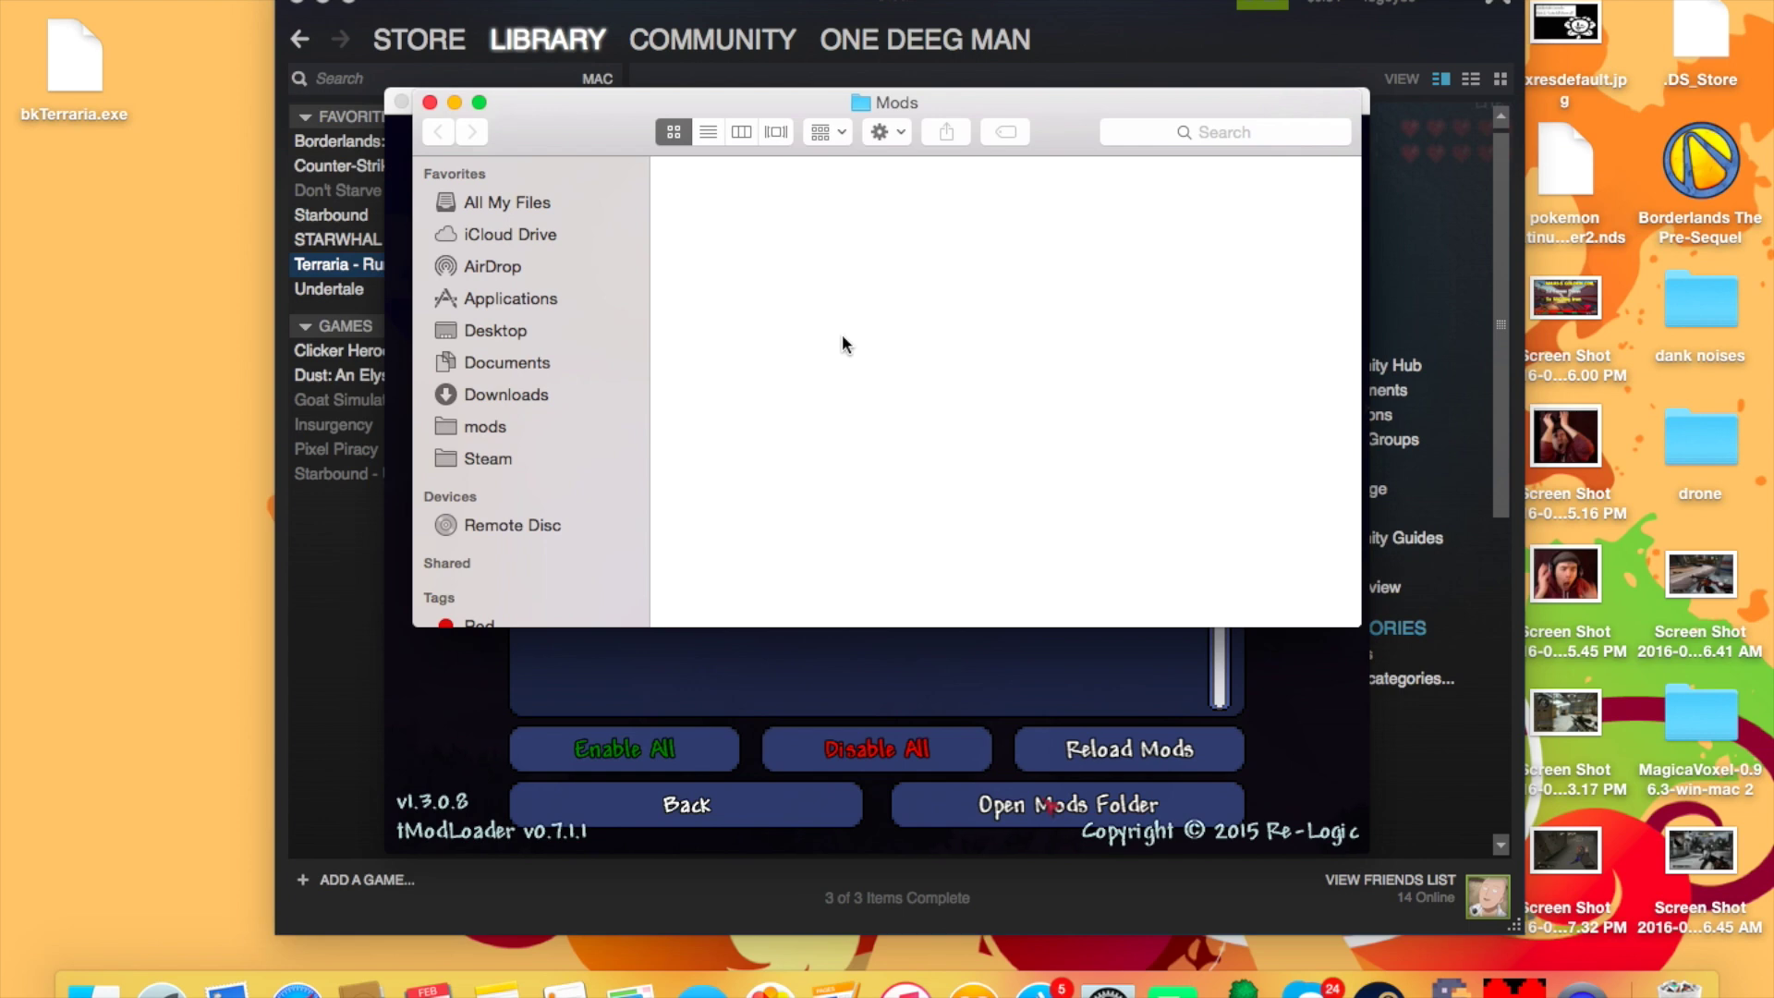
{"action": "left_click", "coordinate": [199, 271]}
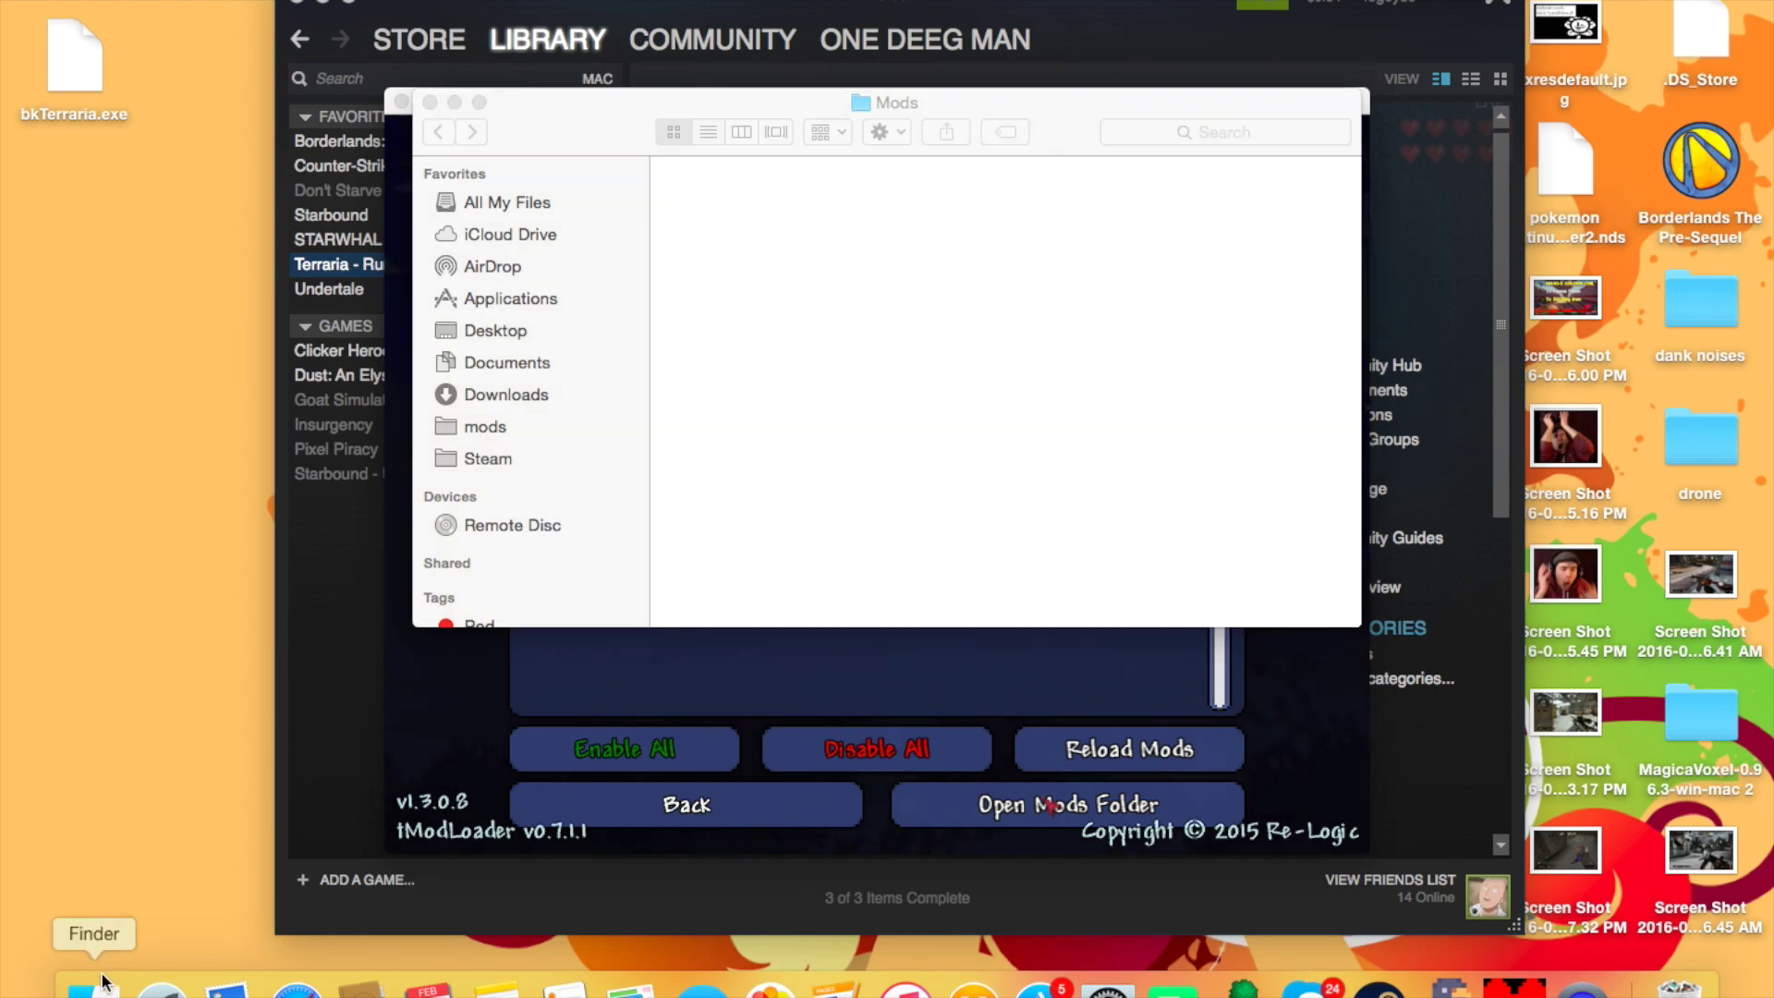
{"action": "left_click_drag", "start_coordinate": [519, 135], "coordinate": [965, 40]}
{"action": "left_click_drag", "start_coordinate": [777, 120], "coordinate": [775, 129]}
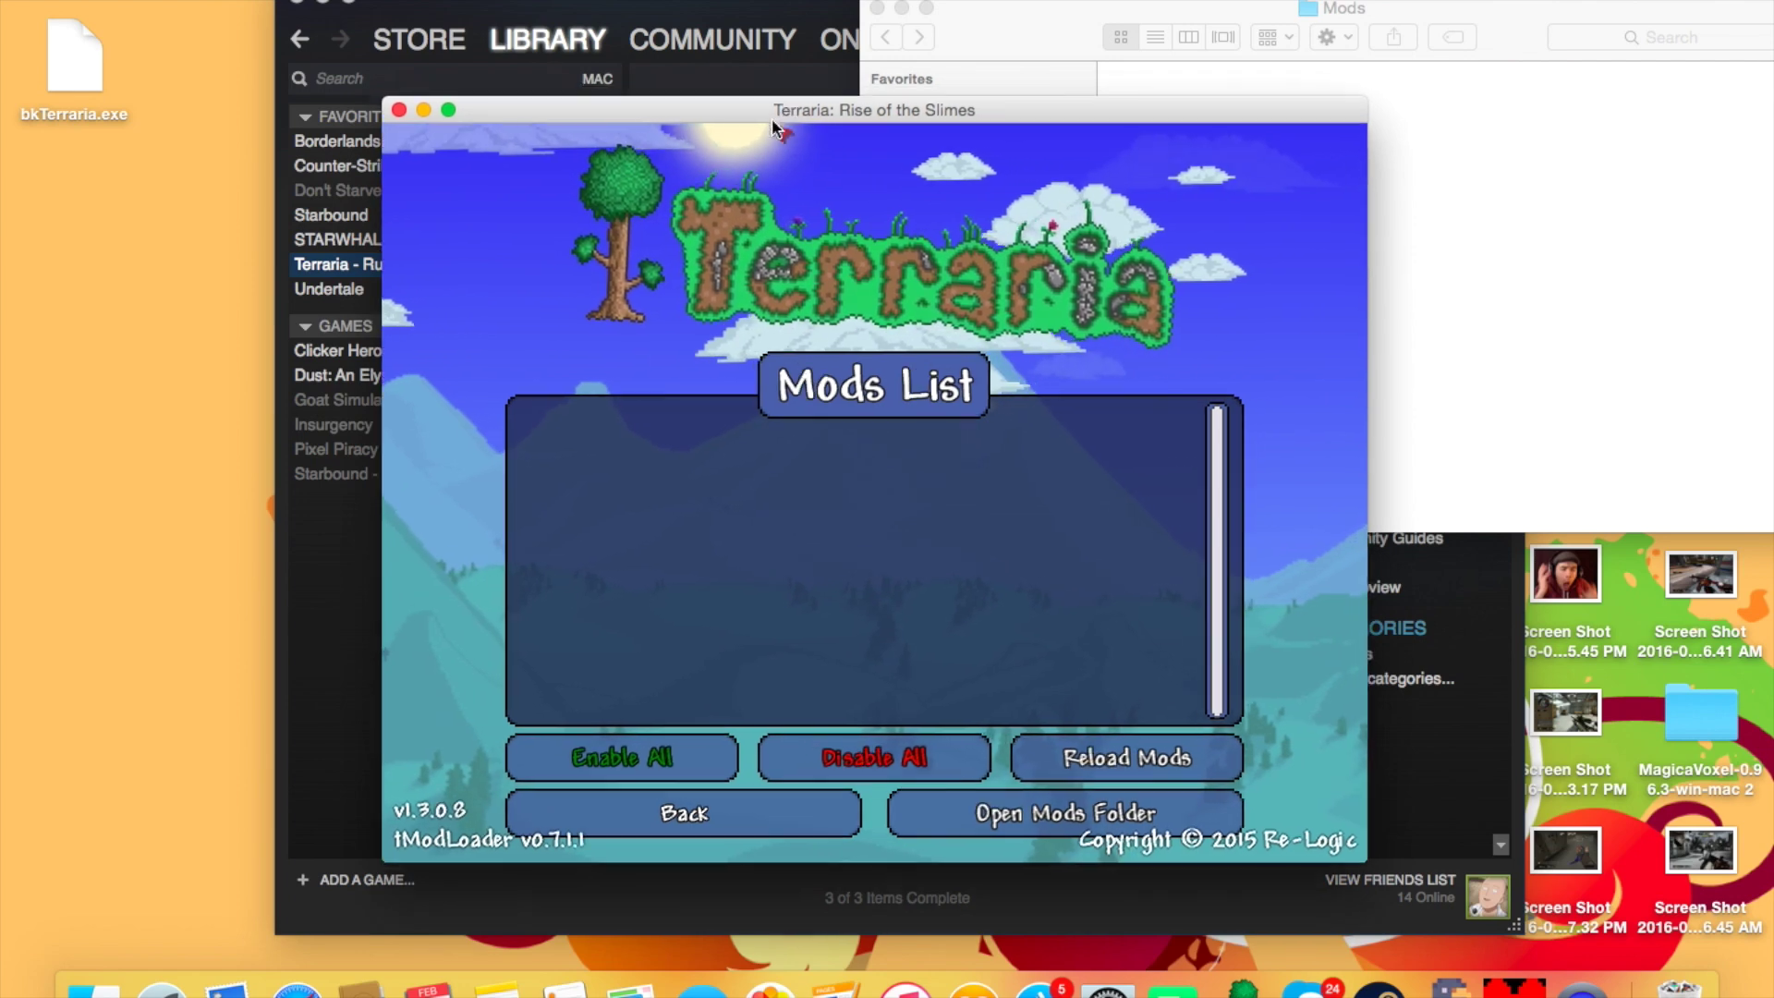
Step: Move the Mods folder window toward the centre-left and check its parent path, staying in Mods
{"action": "left_click", "coordinate": [1108, 816]}
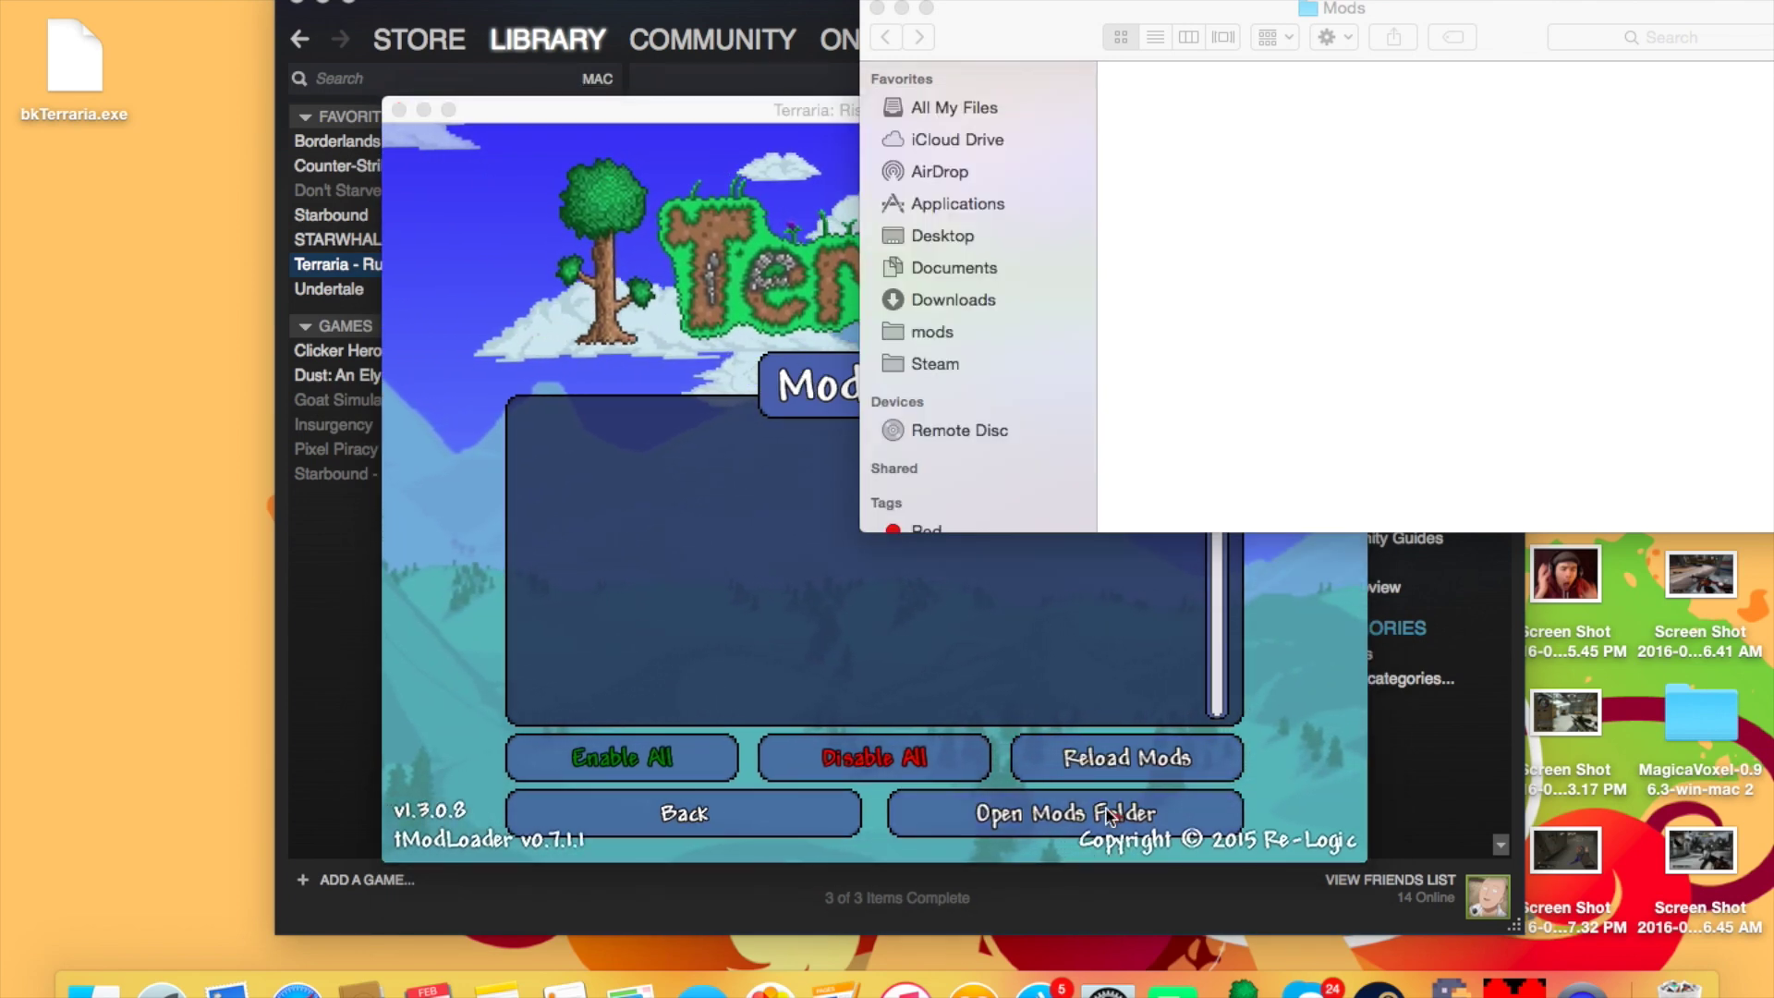
{"action": "left_click_drag", "start_coordinate": [984, 26], "coordinate": [678, 36]}
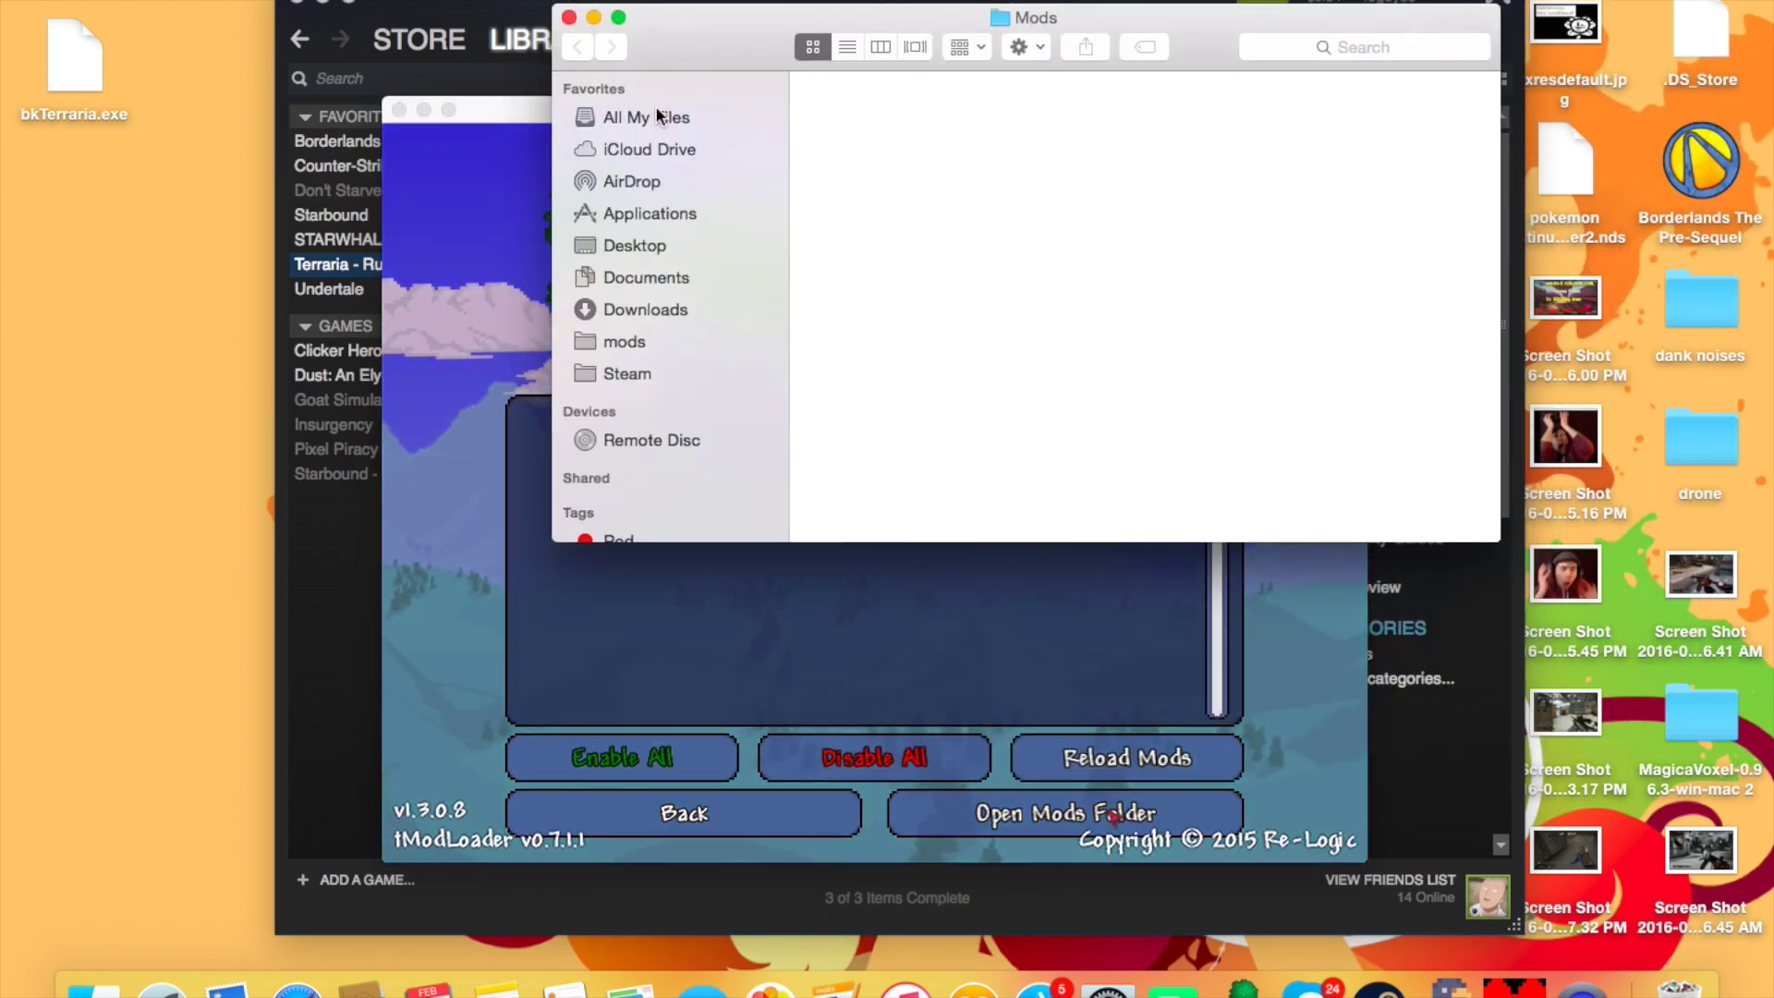
{"action": "left_click", "coordinate": [1024, 46]}
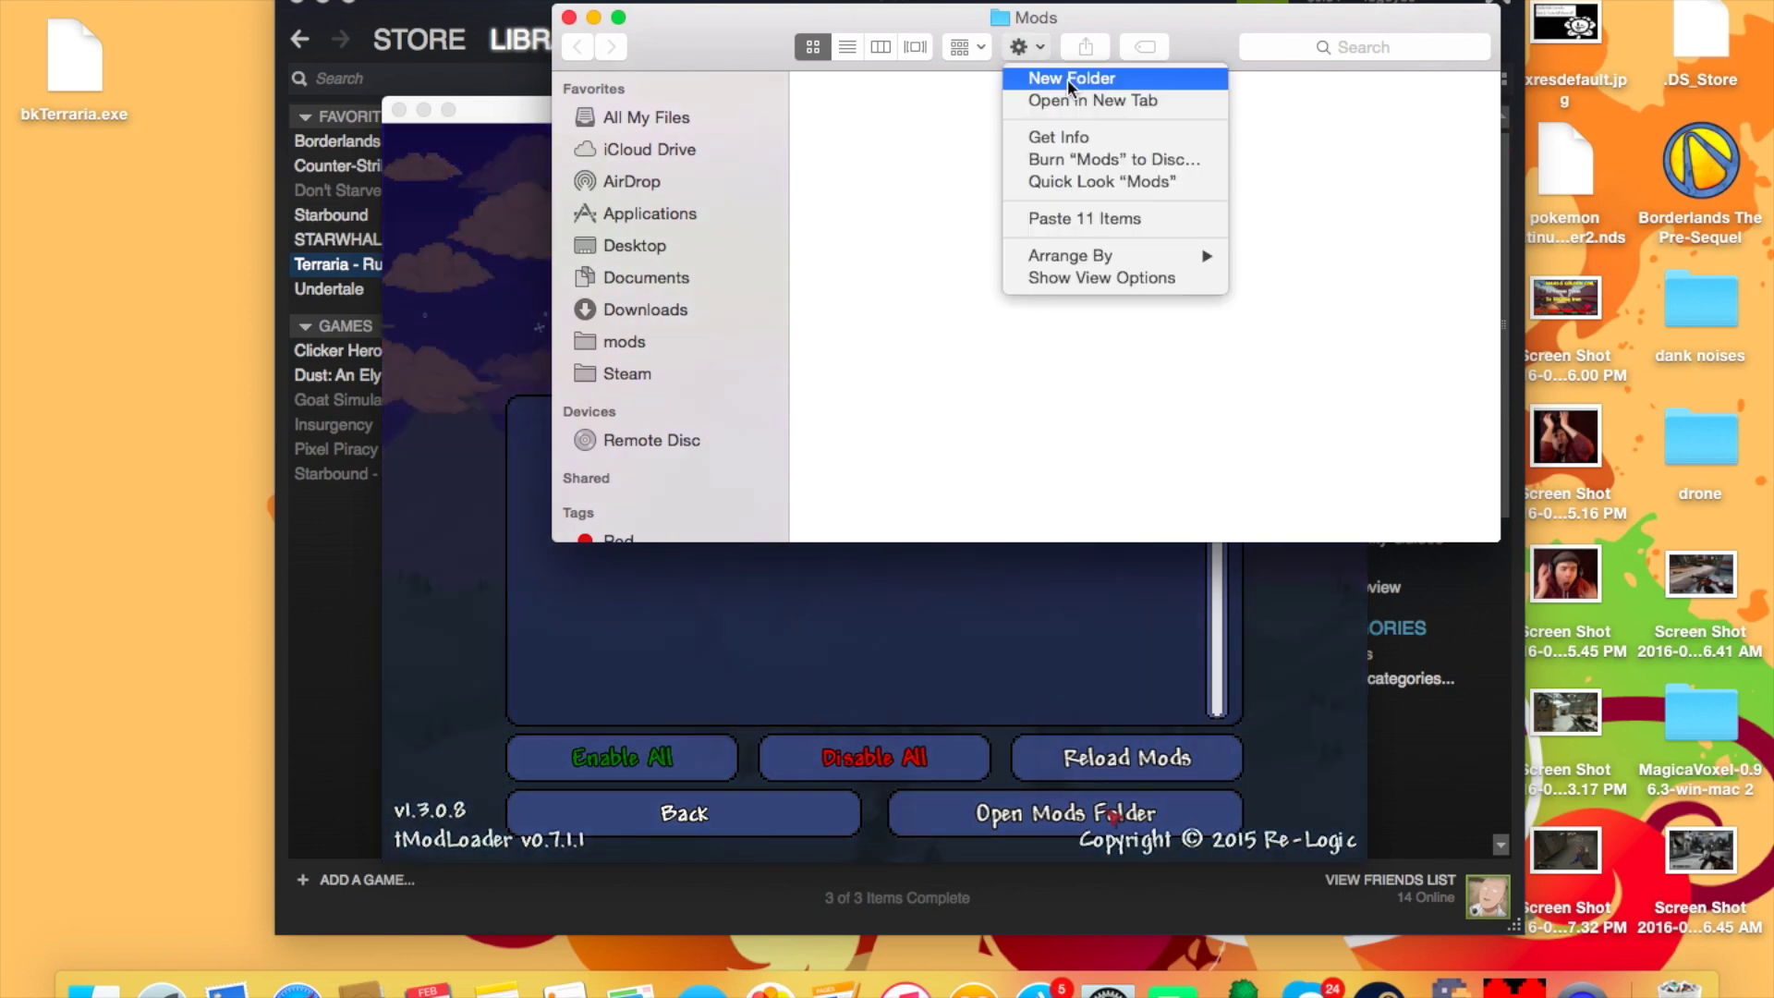
{"action": "left_click", "coordinate": [920, 301]}
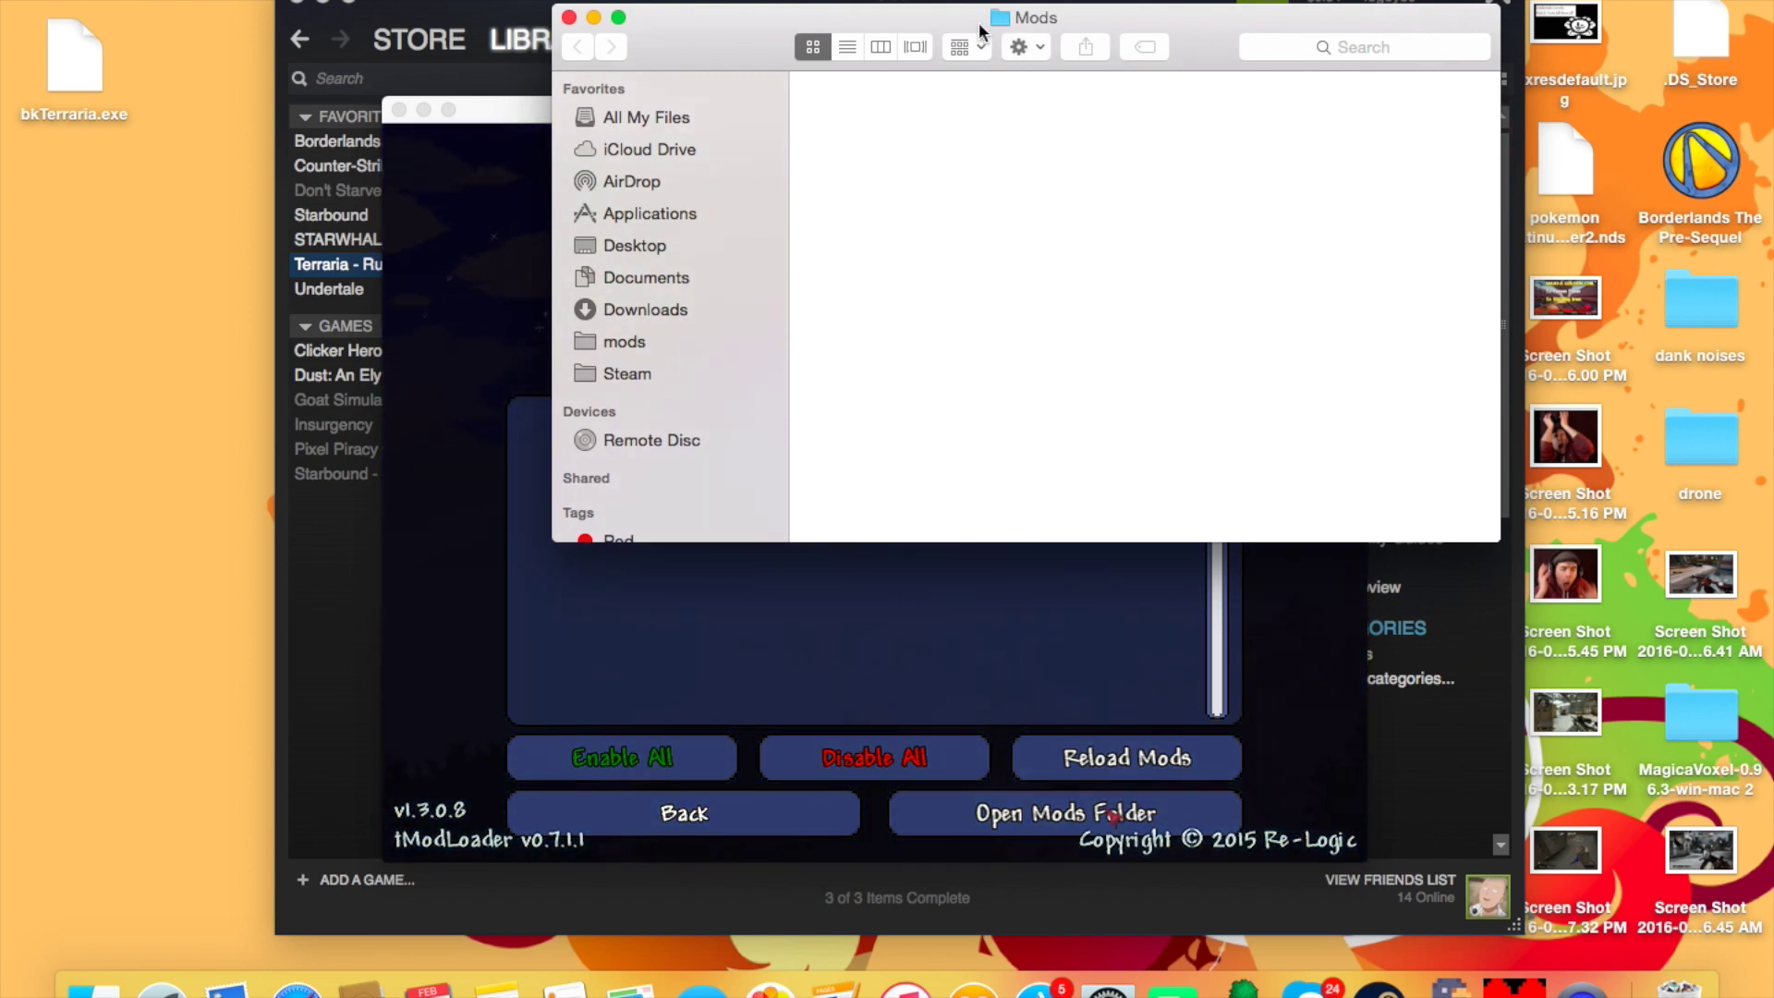
{"action": "left_click", "coordinate": [1072, 17], "text": "super"}
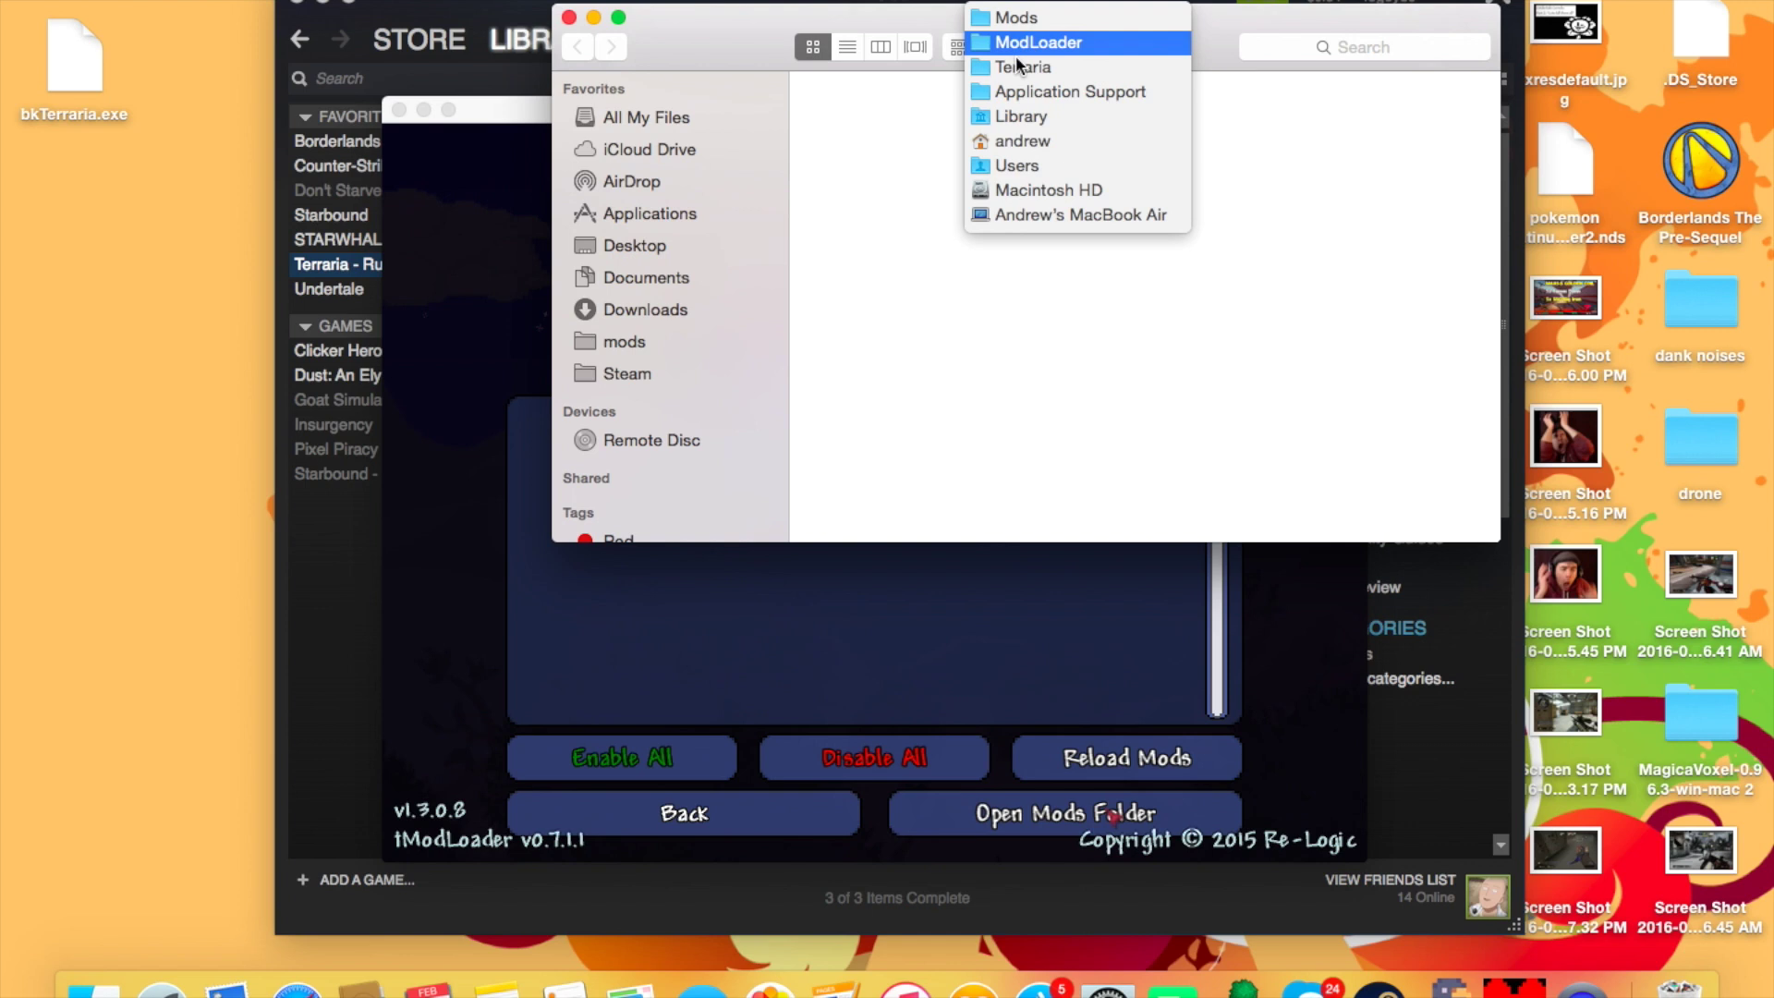
{"action": "left_click", "coordinate": [940, 172]}
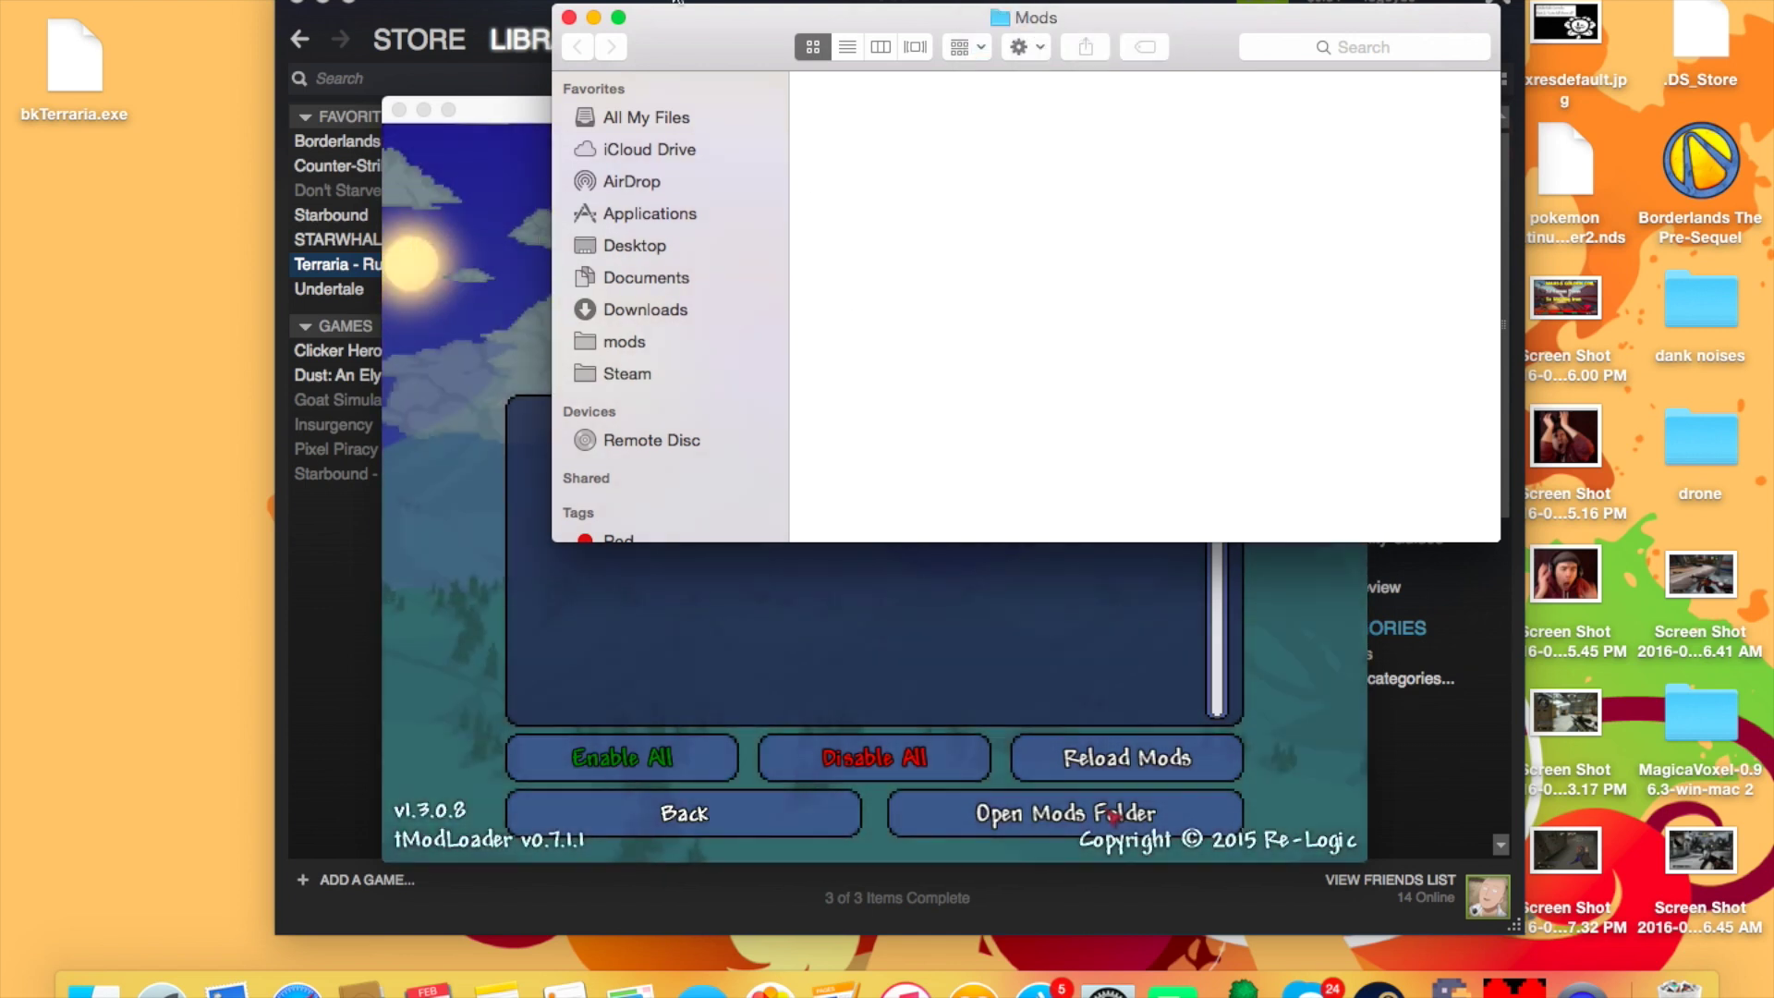
{"action": "left_click", "coordinate": [176, 0]}
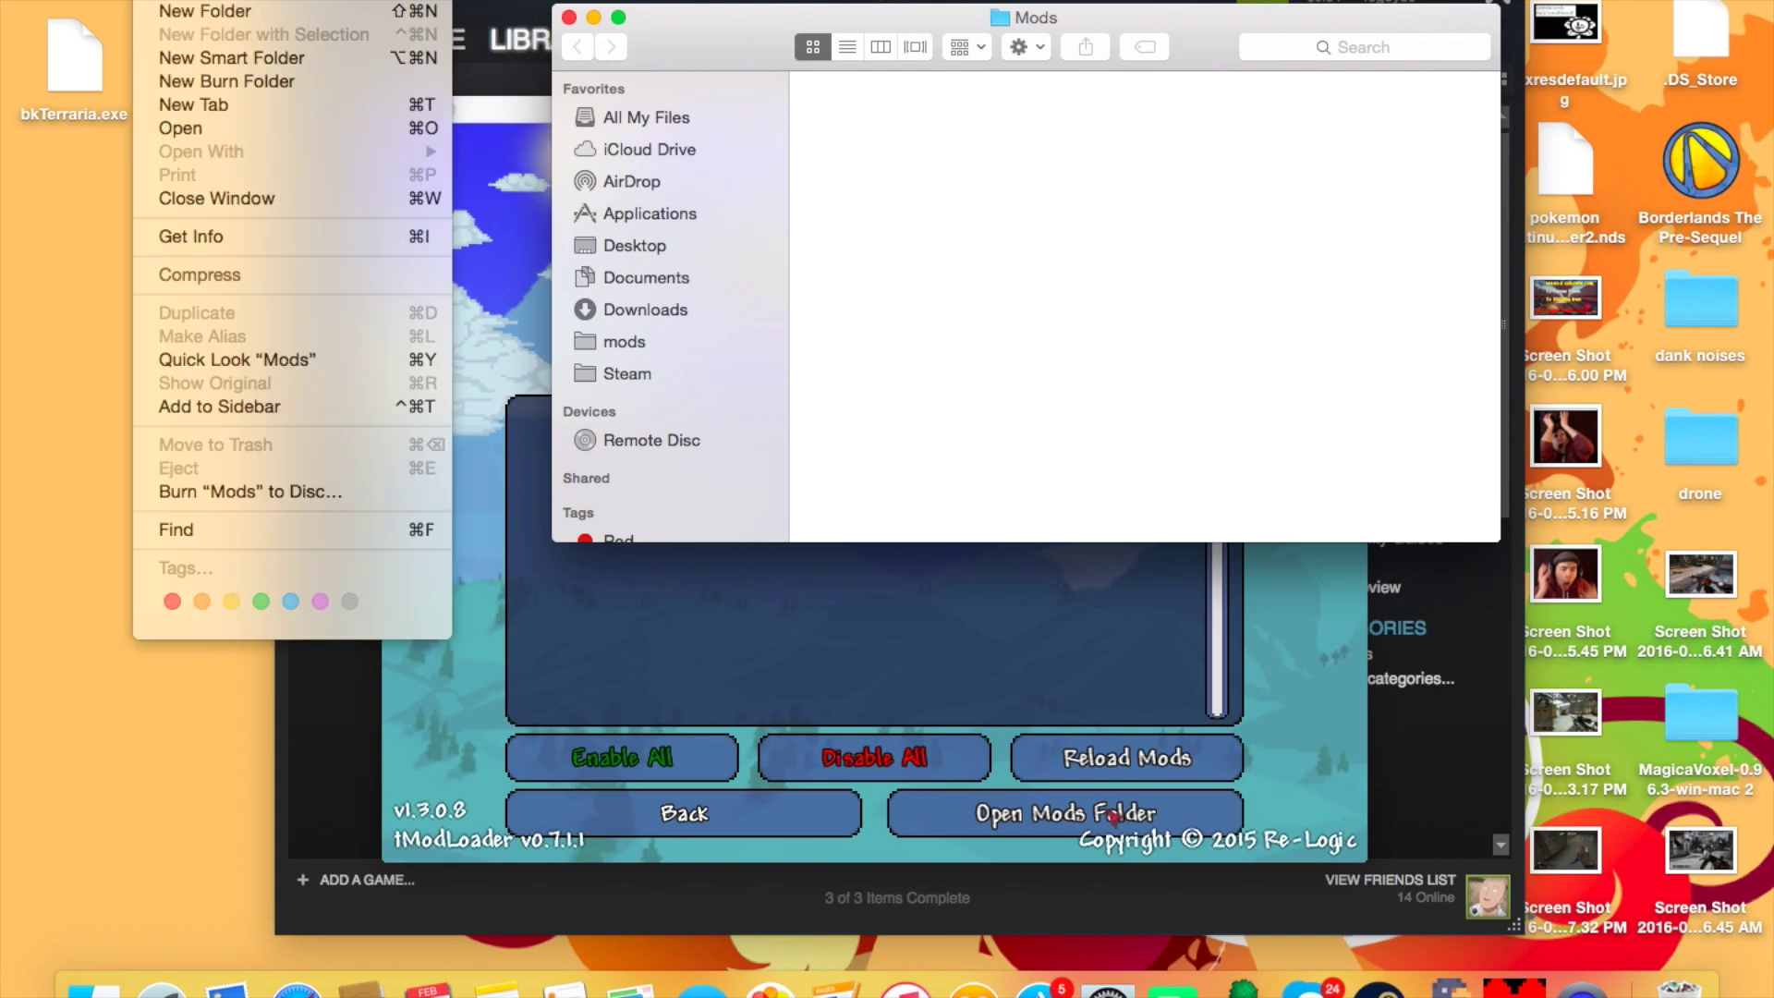
Step: Open a second Finder window on Downloads and copy Tremor.tmod into the Mods folder
{"action": "left_click", "coordinate": [193, 2]}
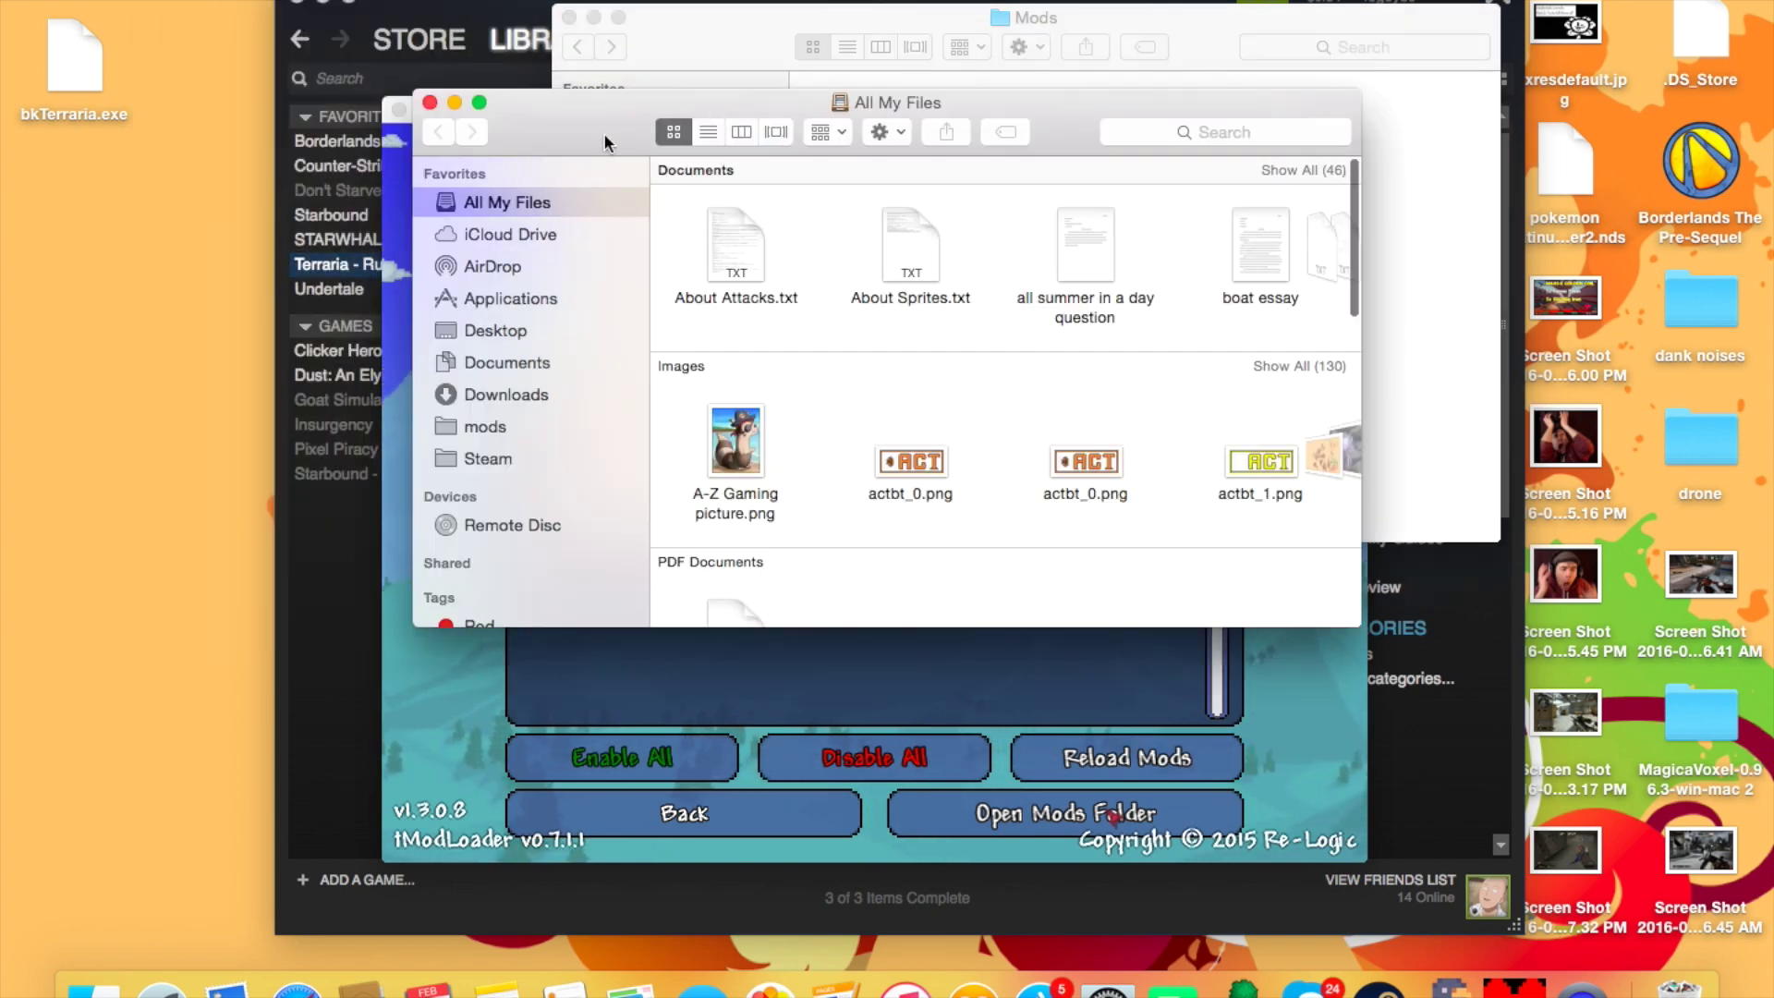
{"action": "left_click_drag", "start_coordinate": [603, 131], "coordinate": [344, 130]}
{"action": "left_click", "coordinate": [362, 385]}
{"action": "scroll", "coordinate": [776, 495], "scroll_direction": "up", "scroll_amount": 5}
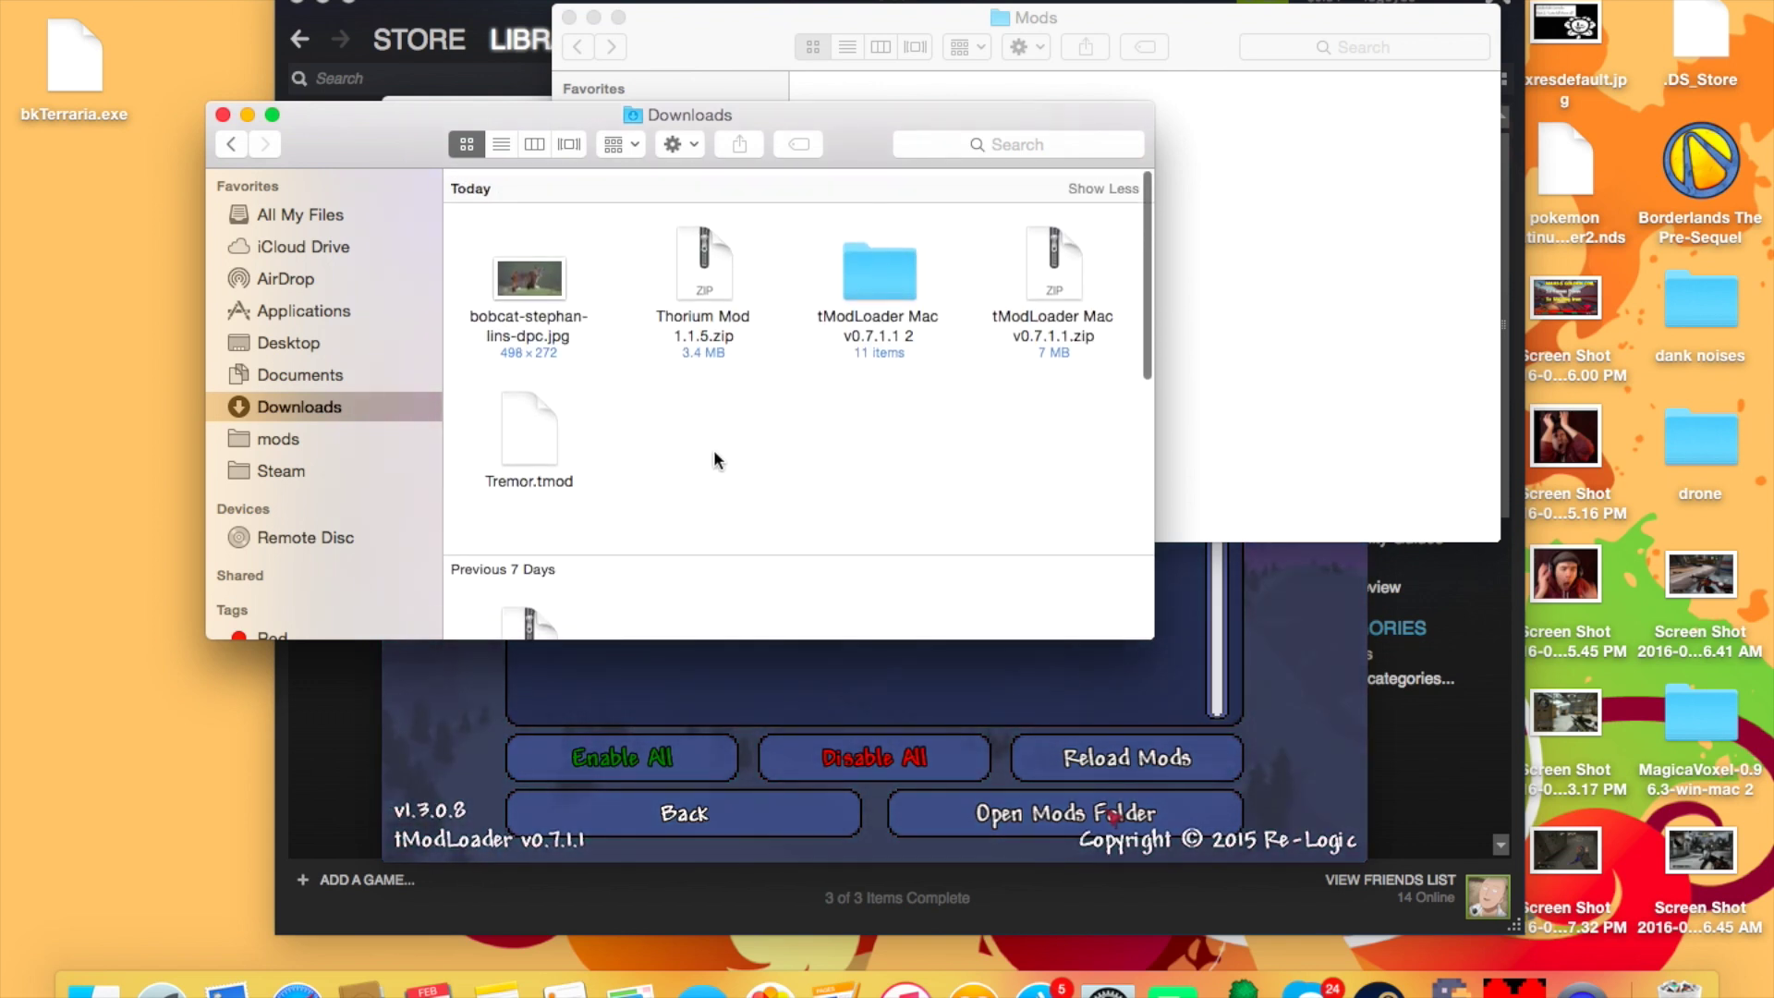
{"action": "left_click", "coordinate": [695, 274]}
{"action": "left_click_drag", "start_coordinate": [695, 273], "coordinate": [701, 312]}
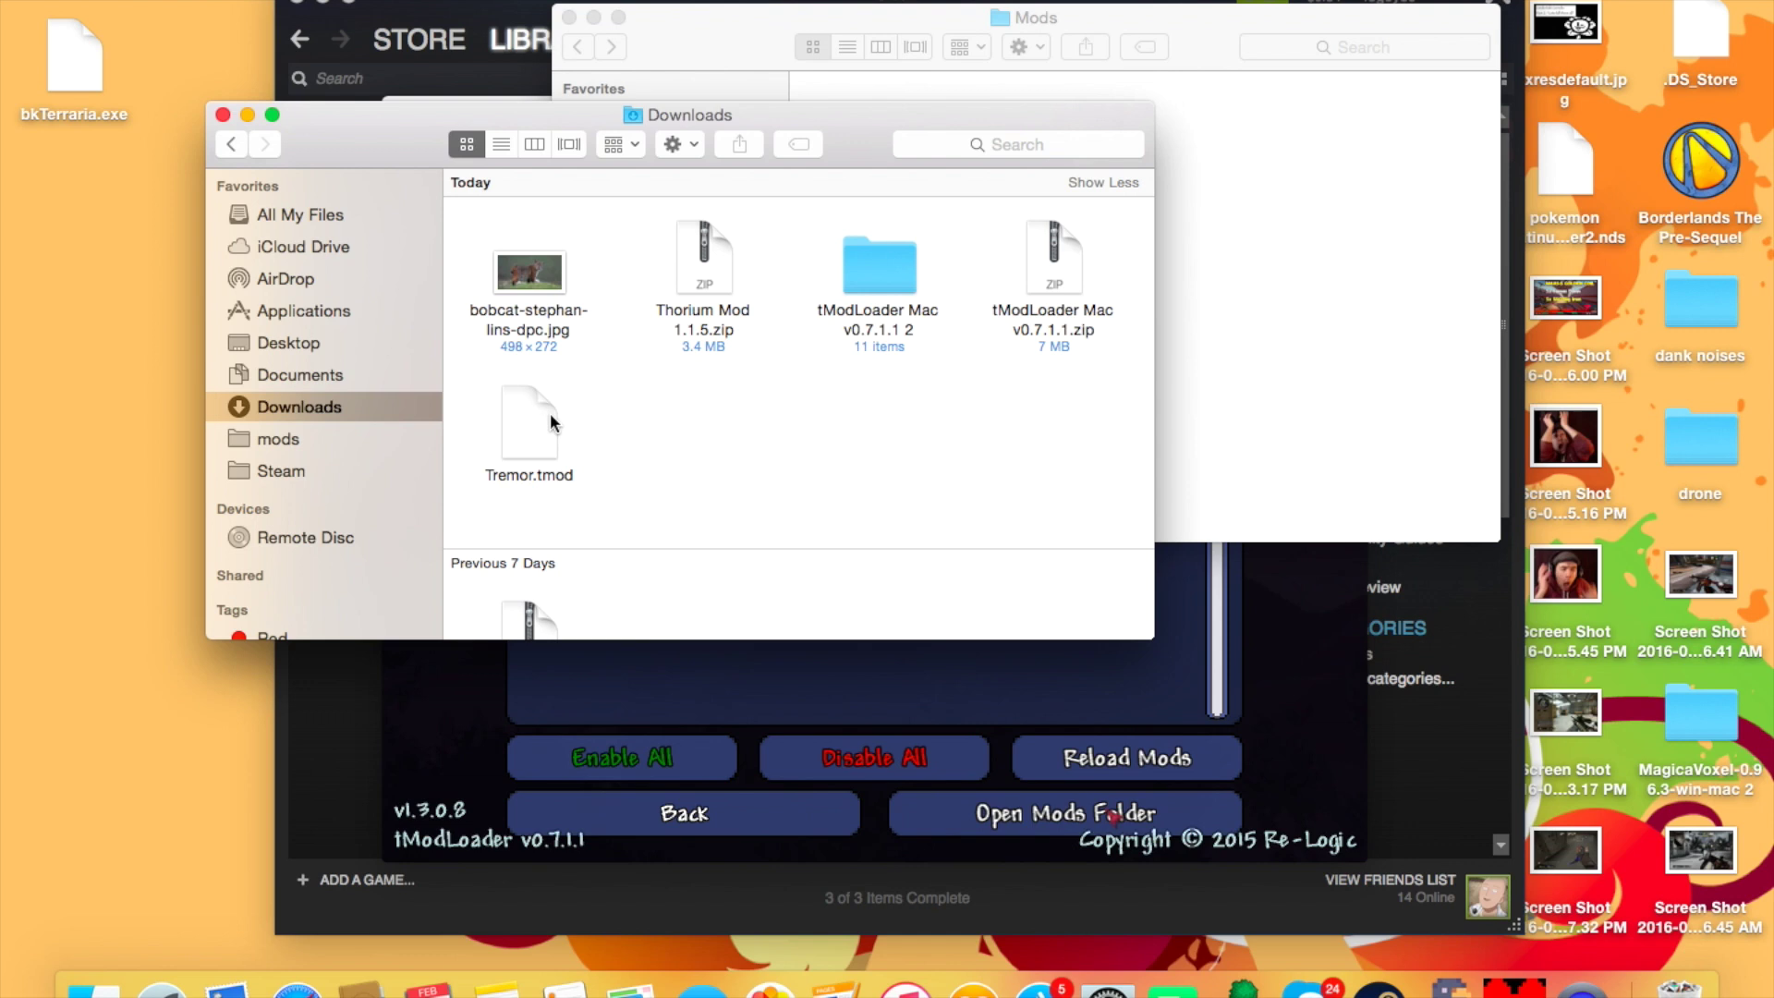
{"action": "left_click", "coordinate": [602, 427]}
{"action": "left_click_drag", "start_coordinate": [503, 425], "coordinate": [1303, 180]}
{"action": "left_click", "coordinate": [1293, 157]}
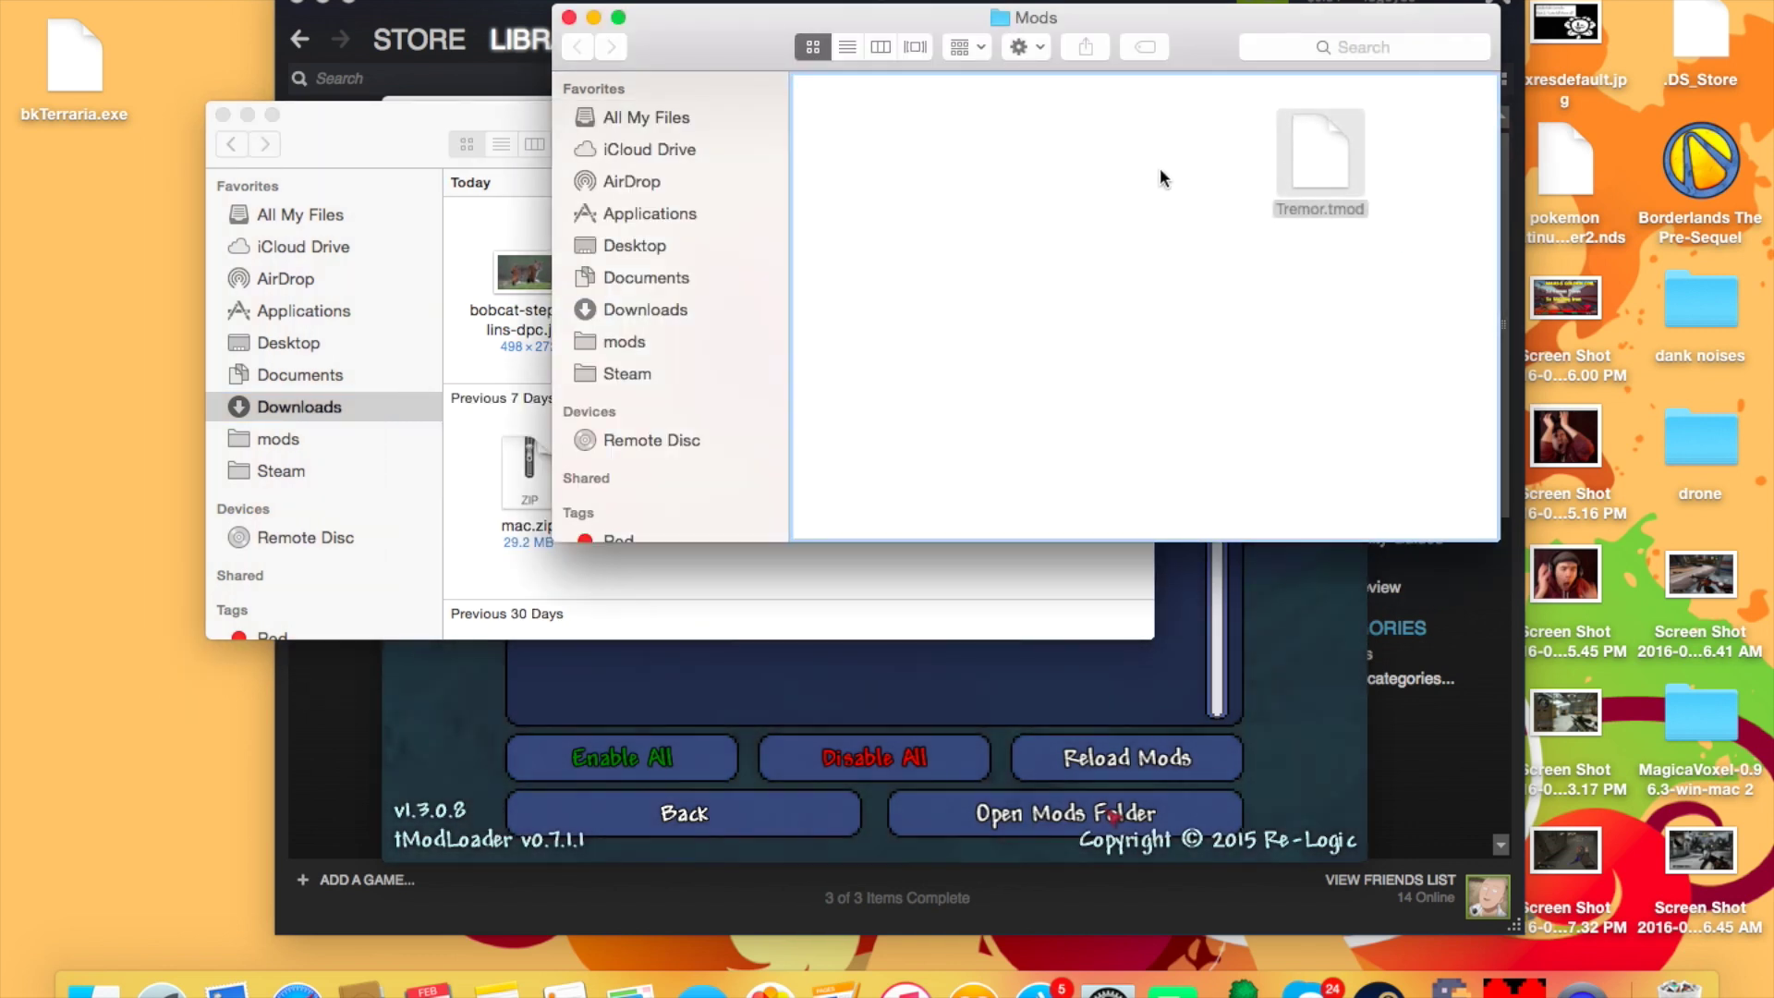
Step: Unzip Thorium Mod 1.1.5.zip and move ThoriumMod.tmod into the Mods folder
{"action": "left_click", "coordinate": [861, 545]}
{"action": "double_click", "coordinate": [696, 269]}
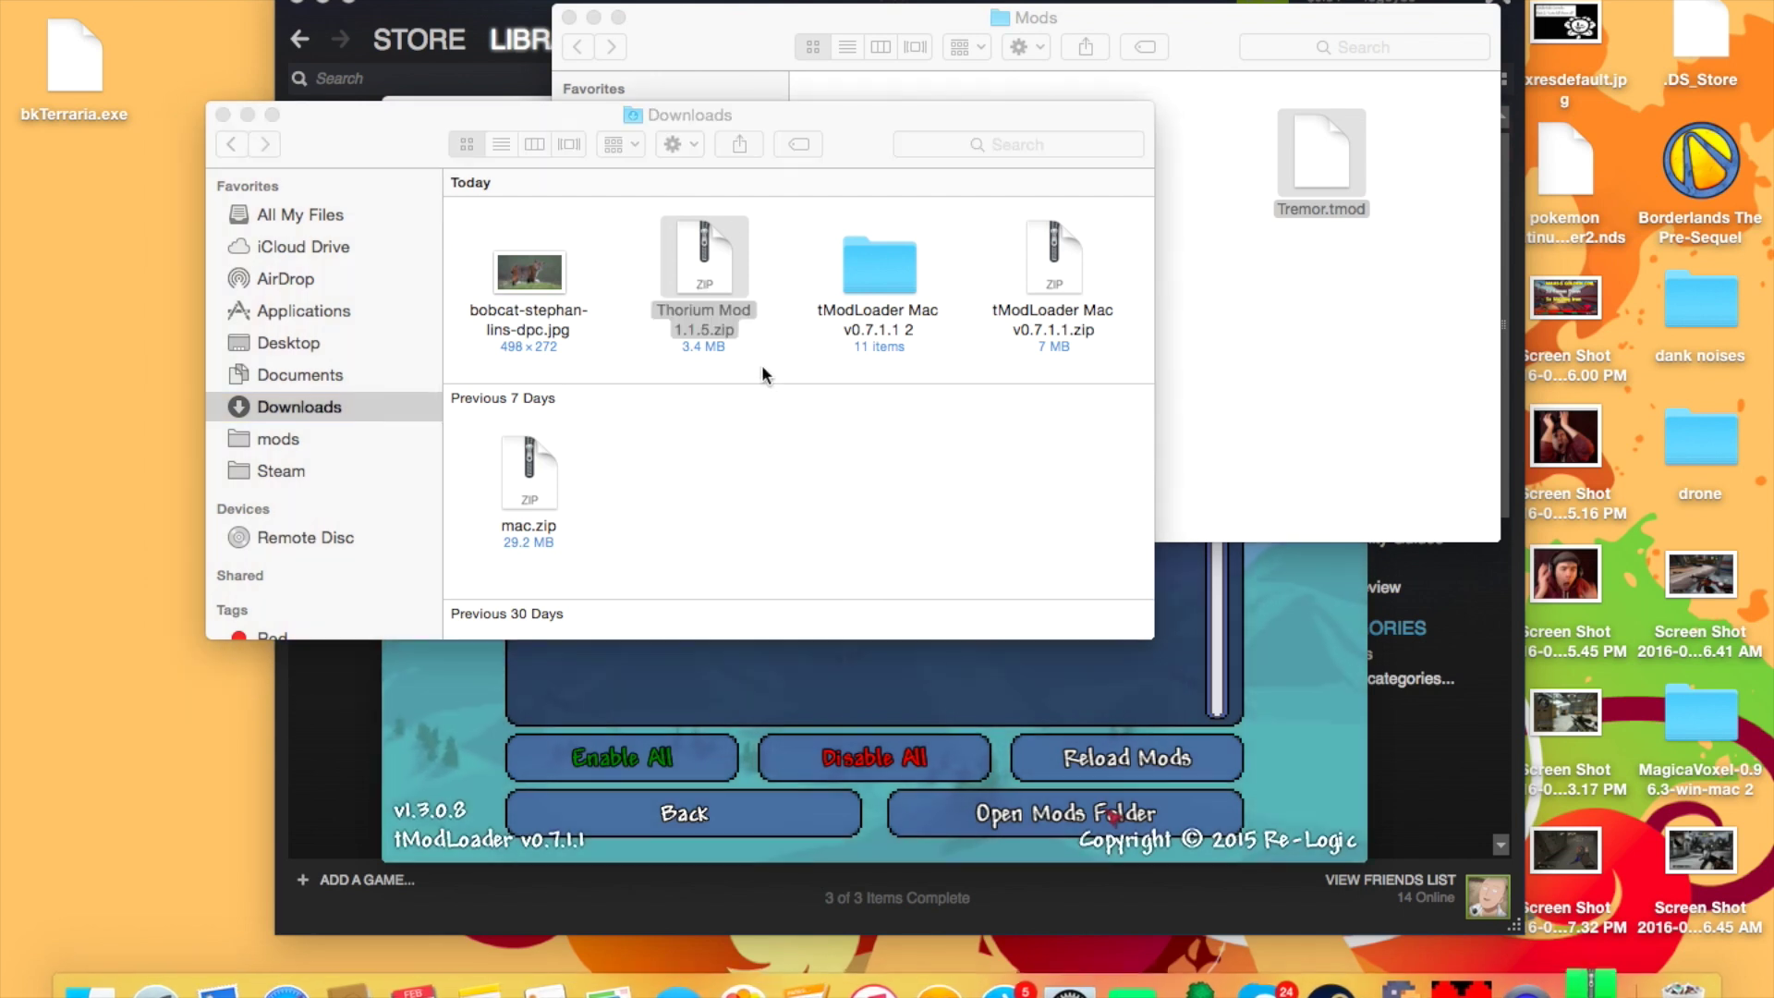
{"action": "double_click", "coordinate": [709, 281]}
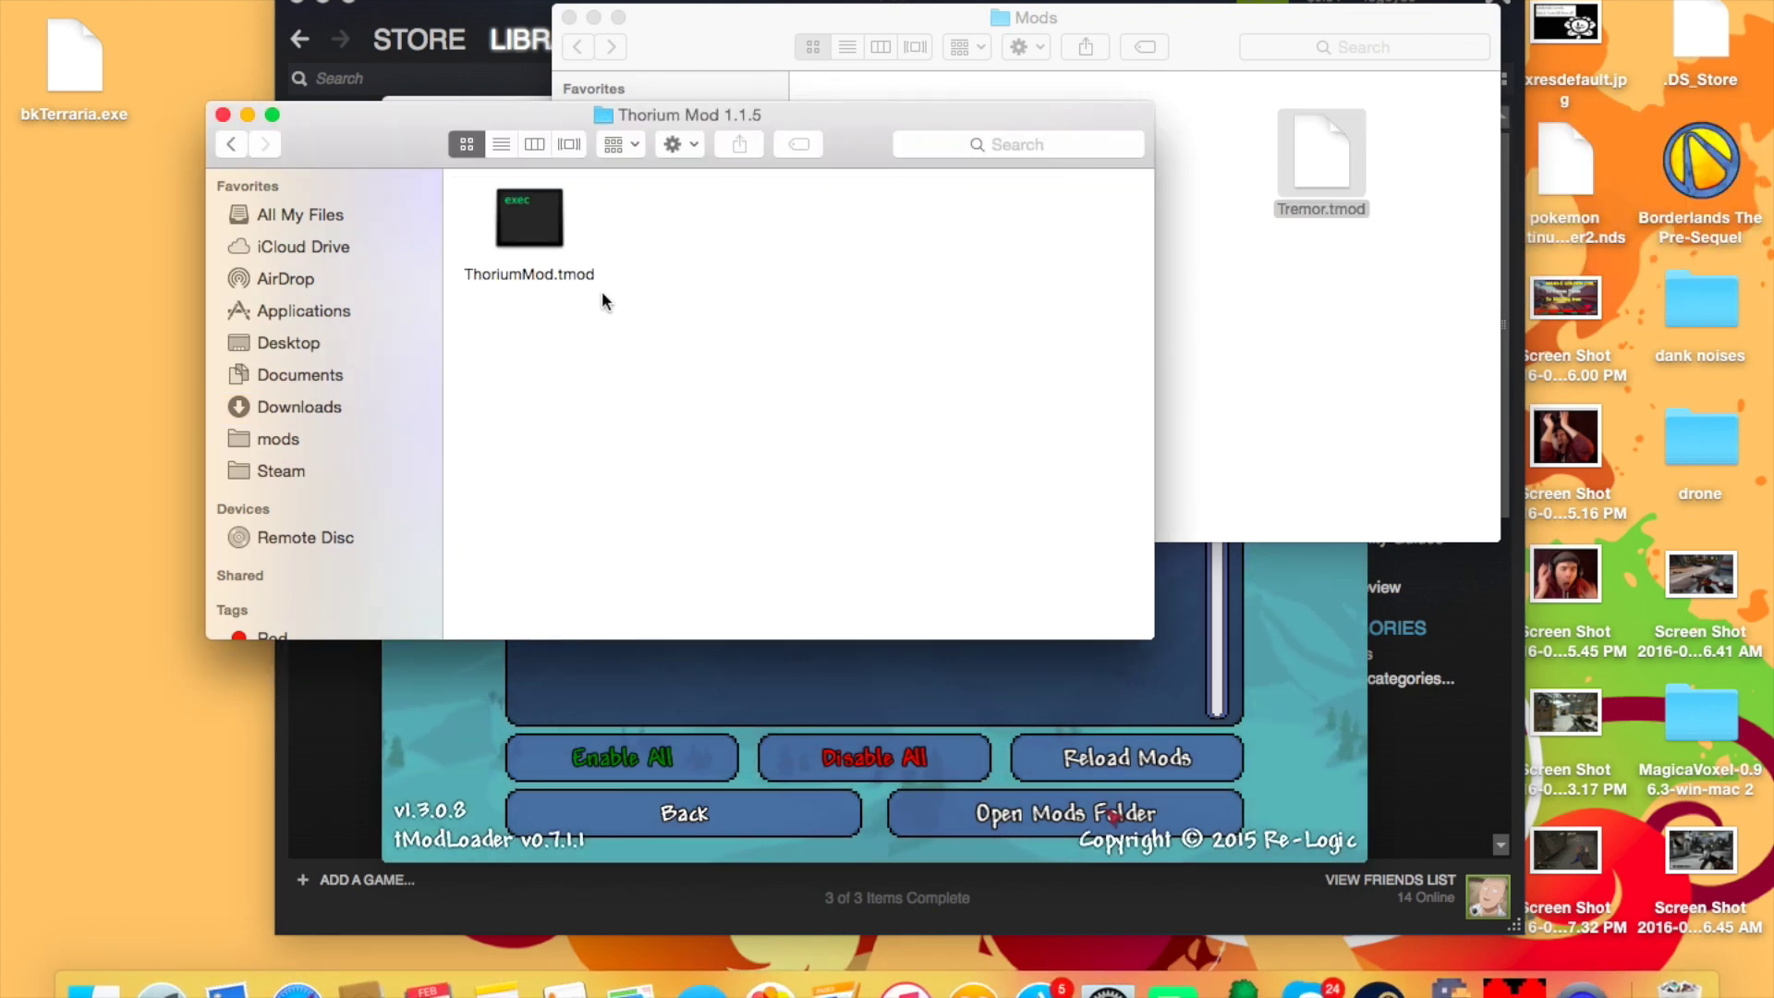
{"action": "left_click_drag", "start_coordinate": [534, 208], "coordinate": [1203, 144]}
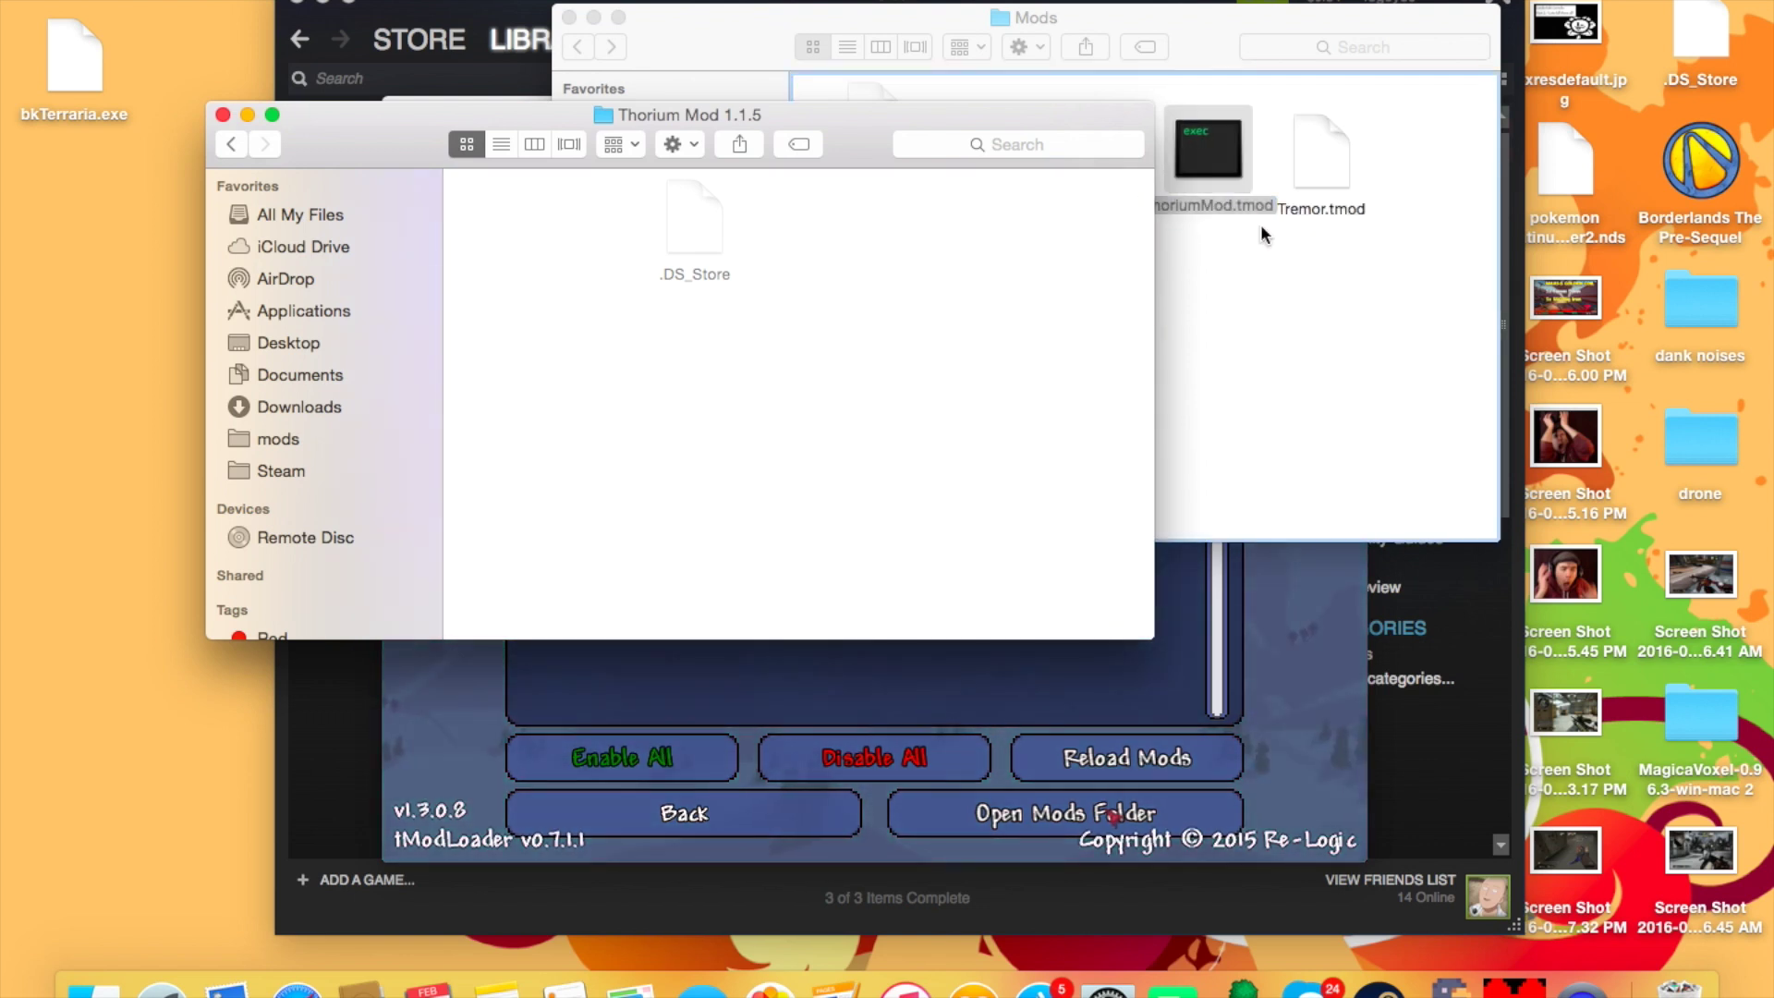
{"action": "left_click", "coordinate": [223, 115]}
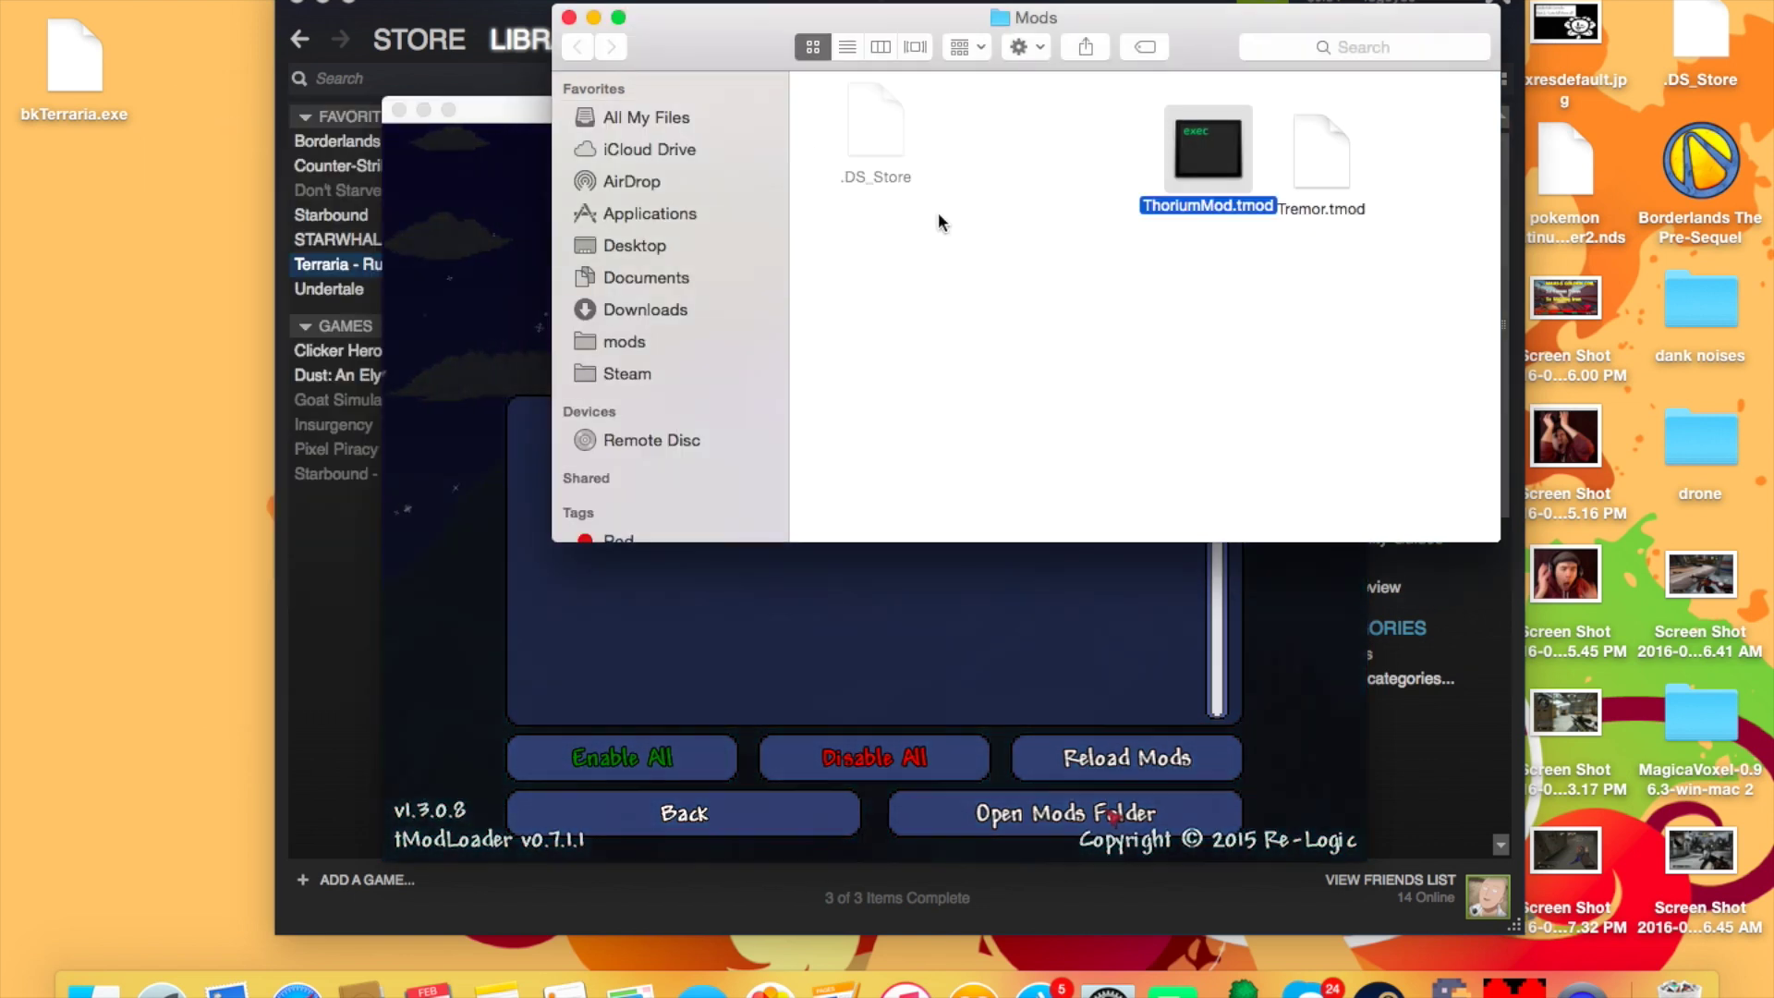
Step: Line up ThoriumMod.tmod and Tremor.tmod side by side in Mods, then close the window
{"action": "left_click", "coordinate": [1167, 226]}
{"action": "left_click_drag", "start_coordinate": [1201, 153], "coordinate": [1021, 143]}
{"action": "left_click_drag", "start_coordinate": [1321, 152], "coordinate": [1194, 166]}
{"action": "left_click", "coordinate": [902, 209]}
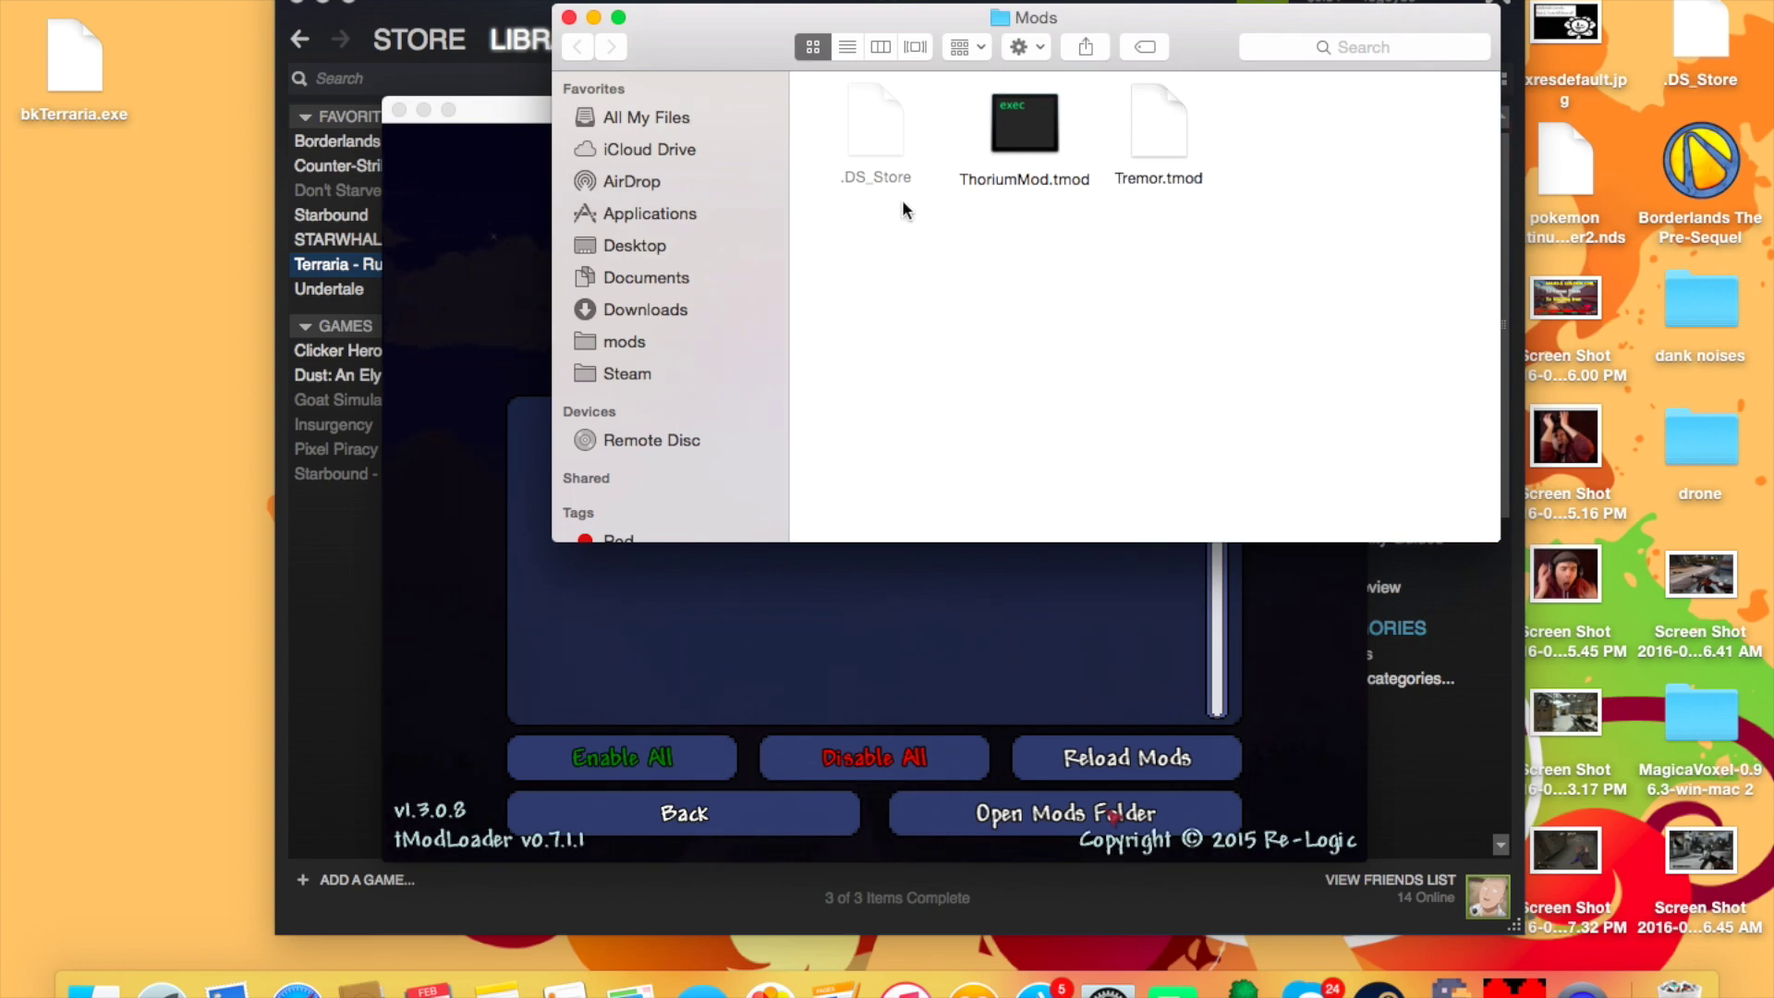
{"action": "left_click", "coordinate": [570, 16]}
Step: Switch to Terraria and run Reload Mods so ThoriumMod and Tremor get read
{"action": "left_click", "coordinate": [843, 186]}
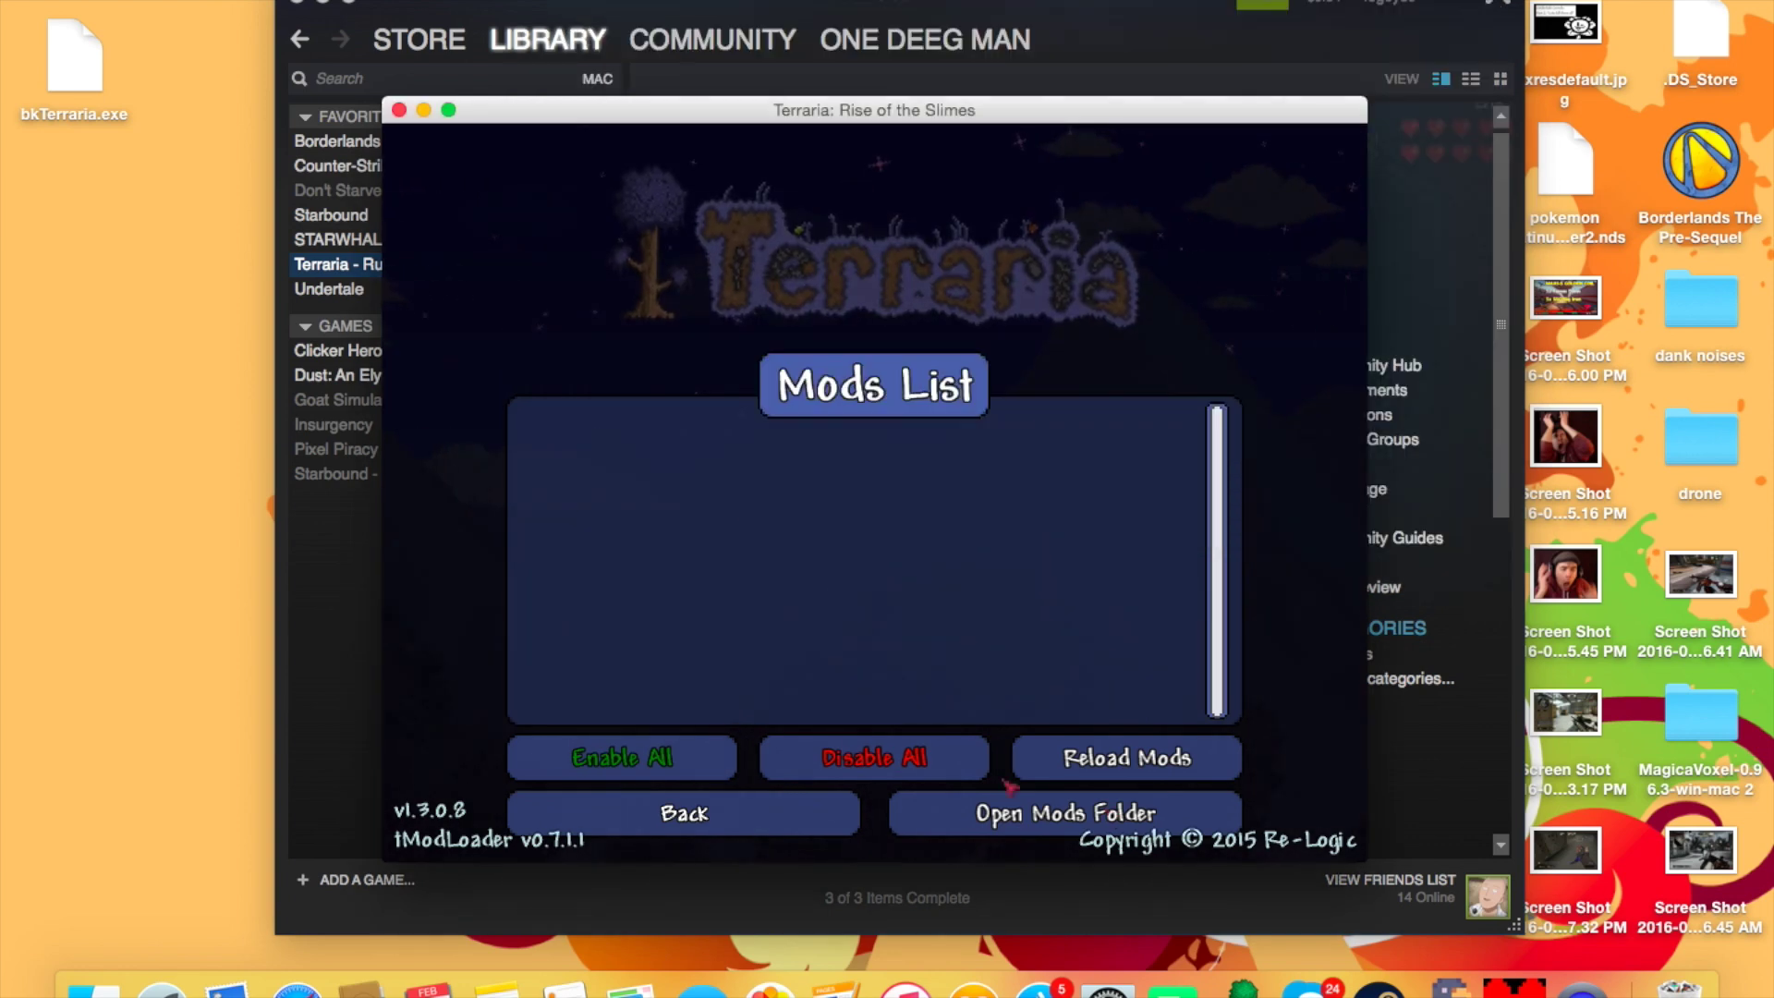
{"action": "left_click", "coordinate": [1055, 766]}
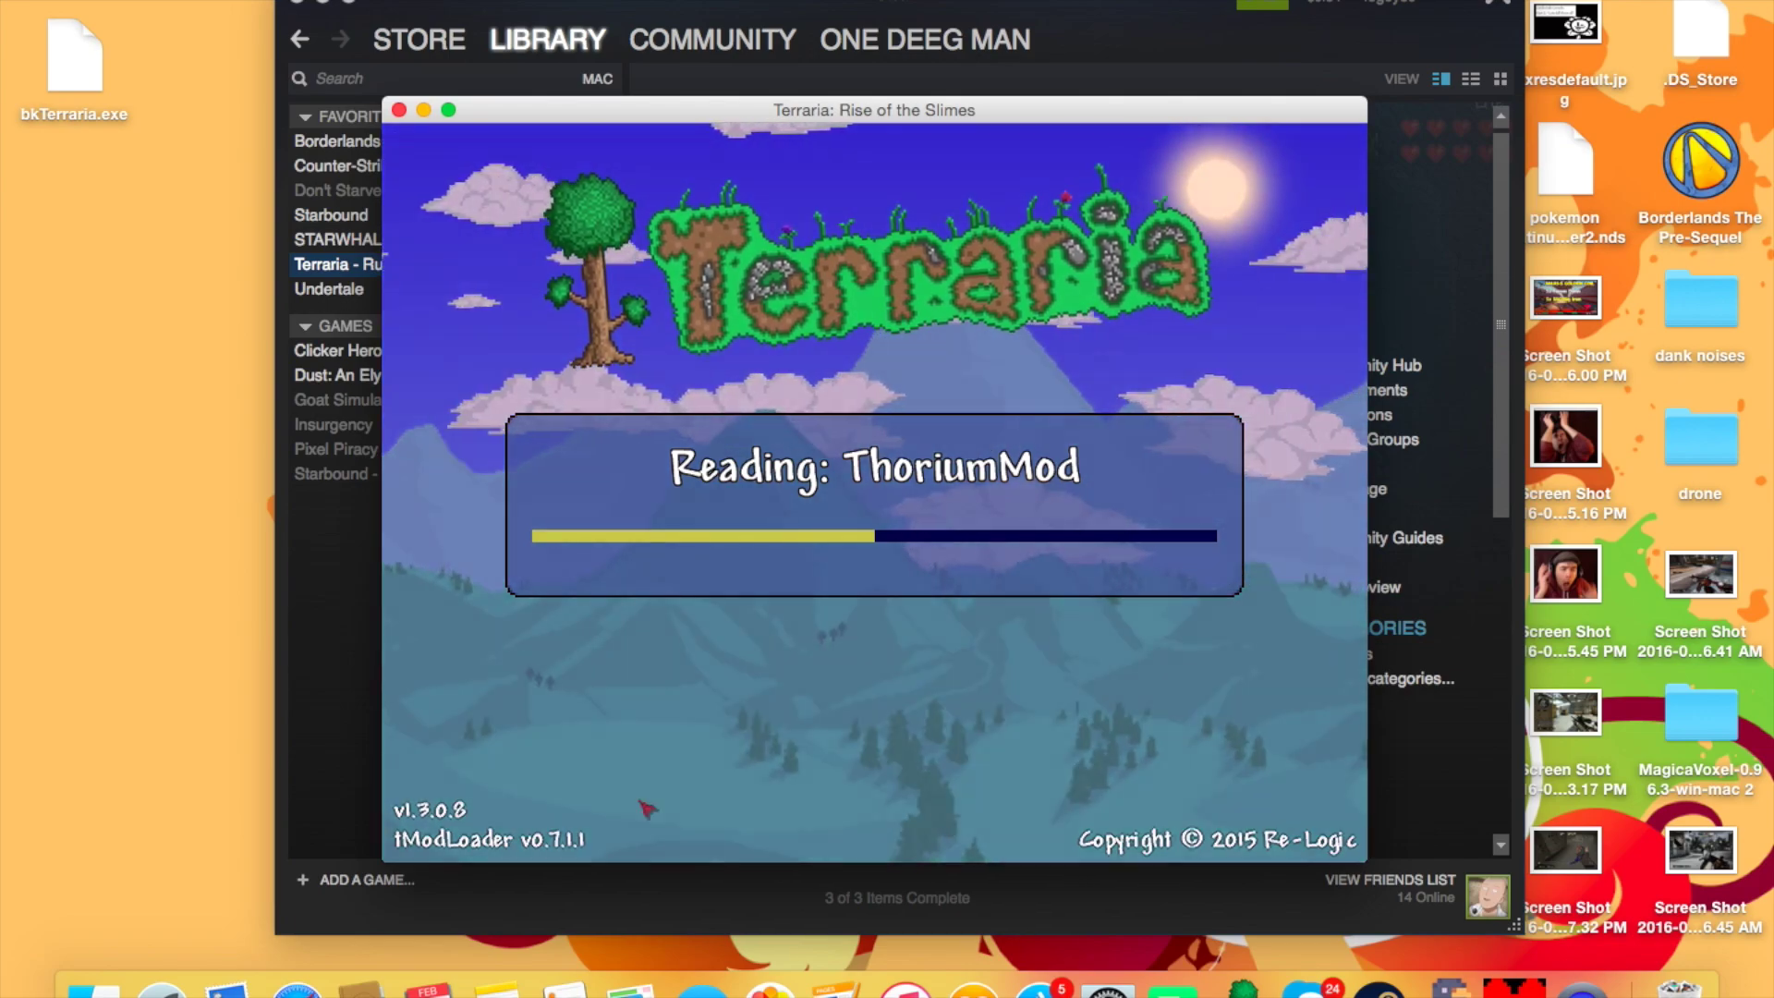
Step: Search Google in Safari for 'terraria thorium mod'
{"action": "left_click", "coordinate": [307, 989]}
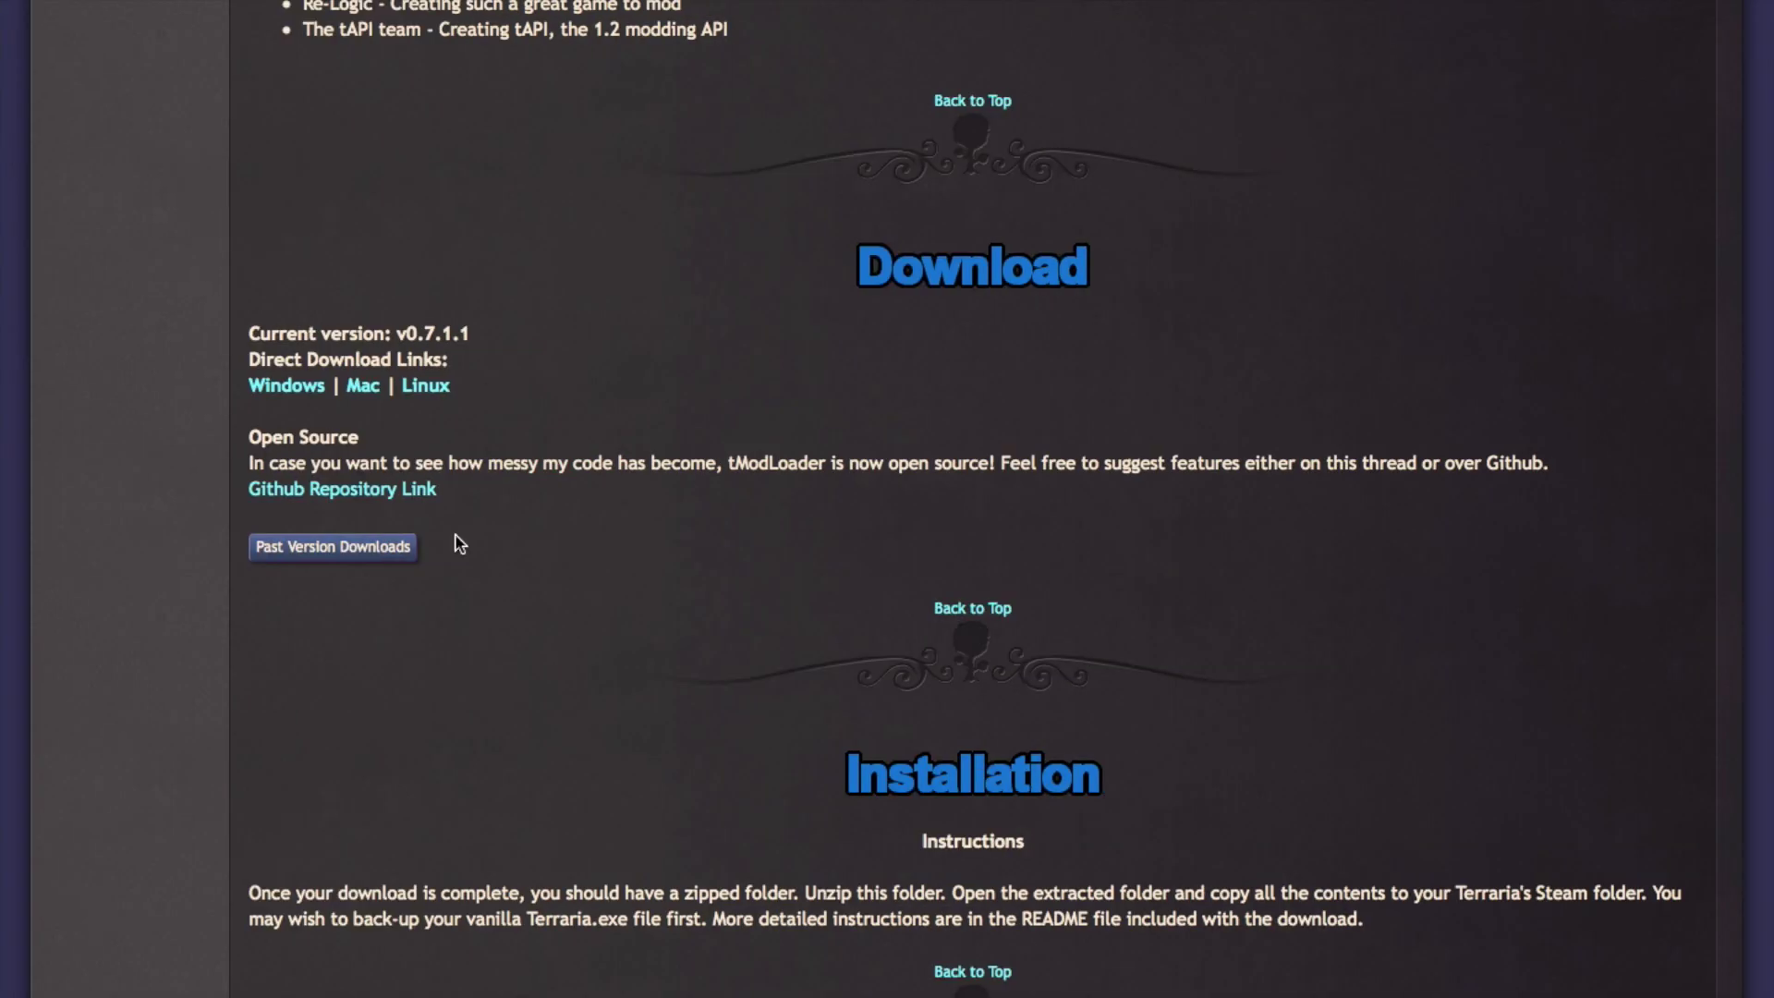
{"action": "left_click", "coordinate": [810, 2]}
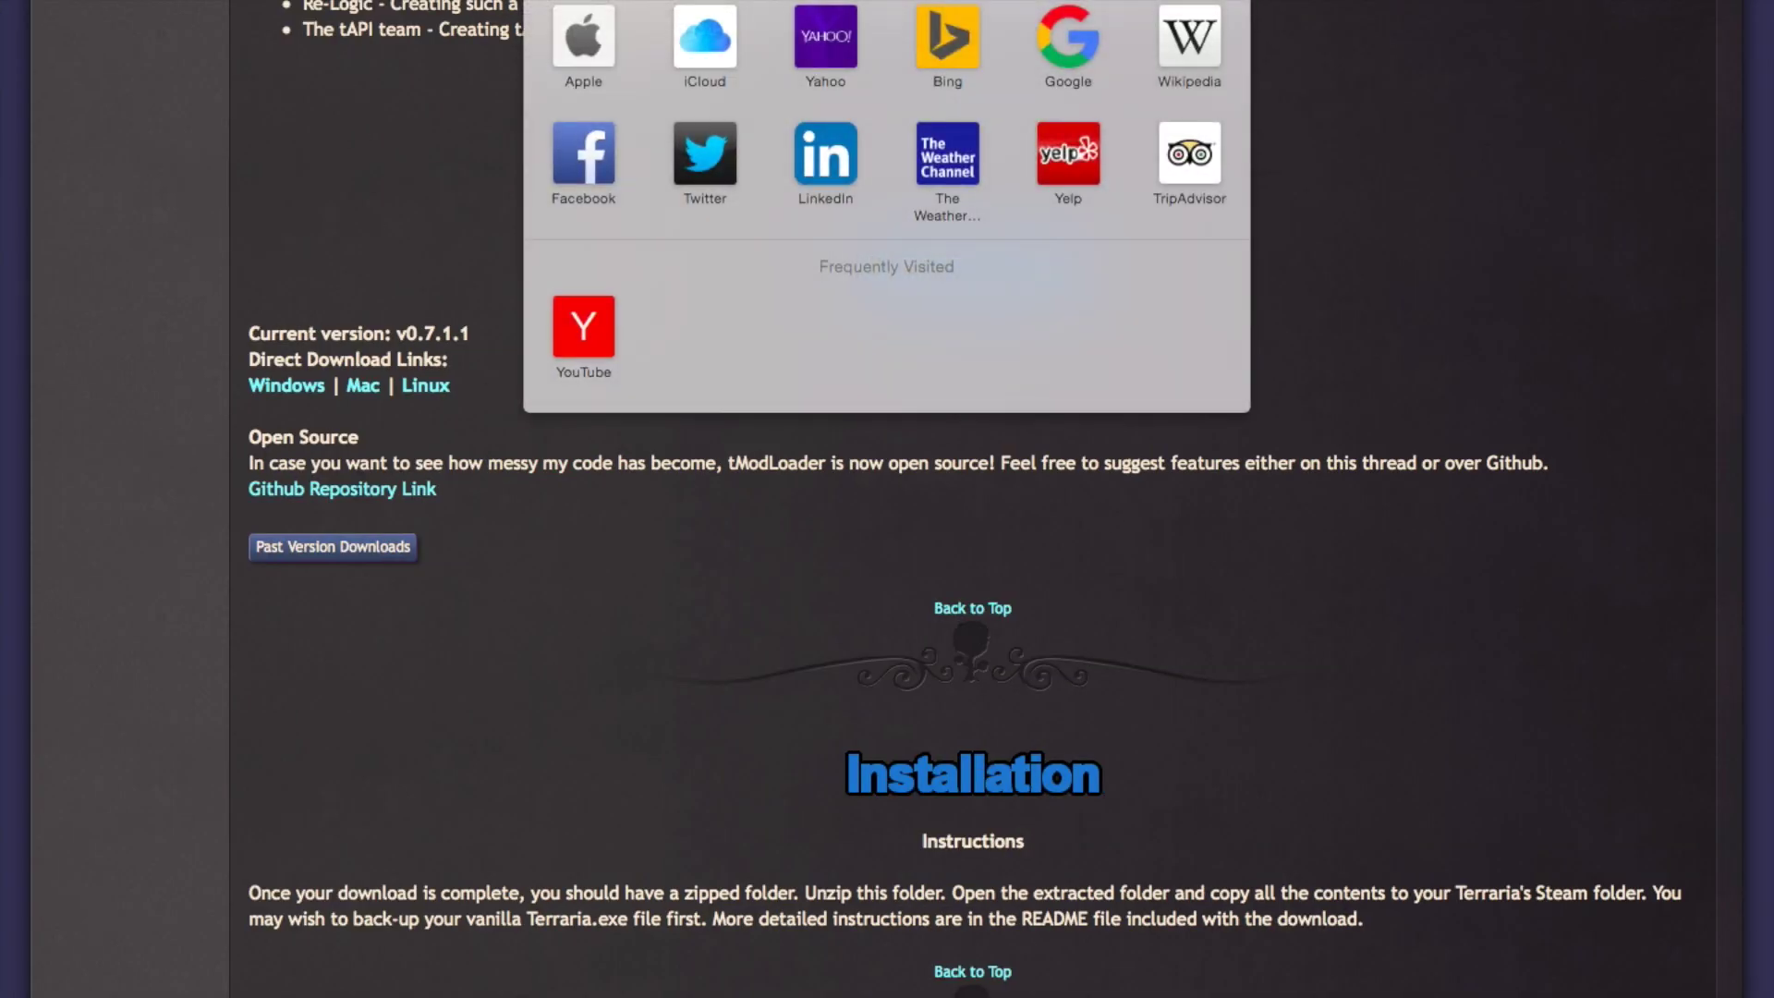
{"action": "type", "text": "terraria t"}
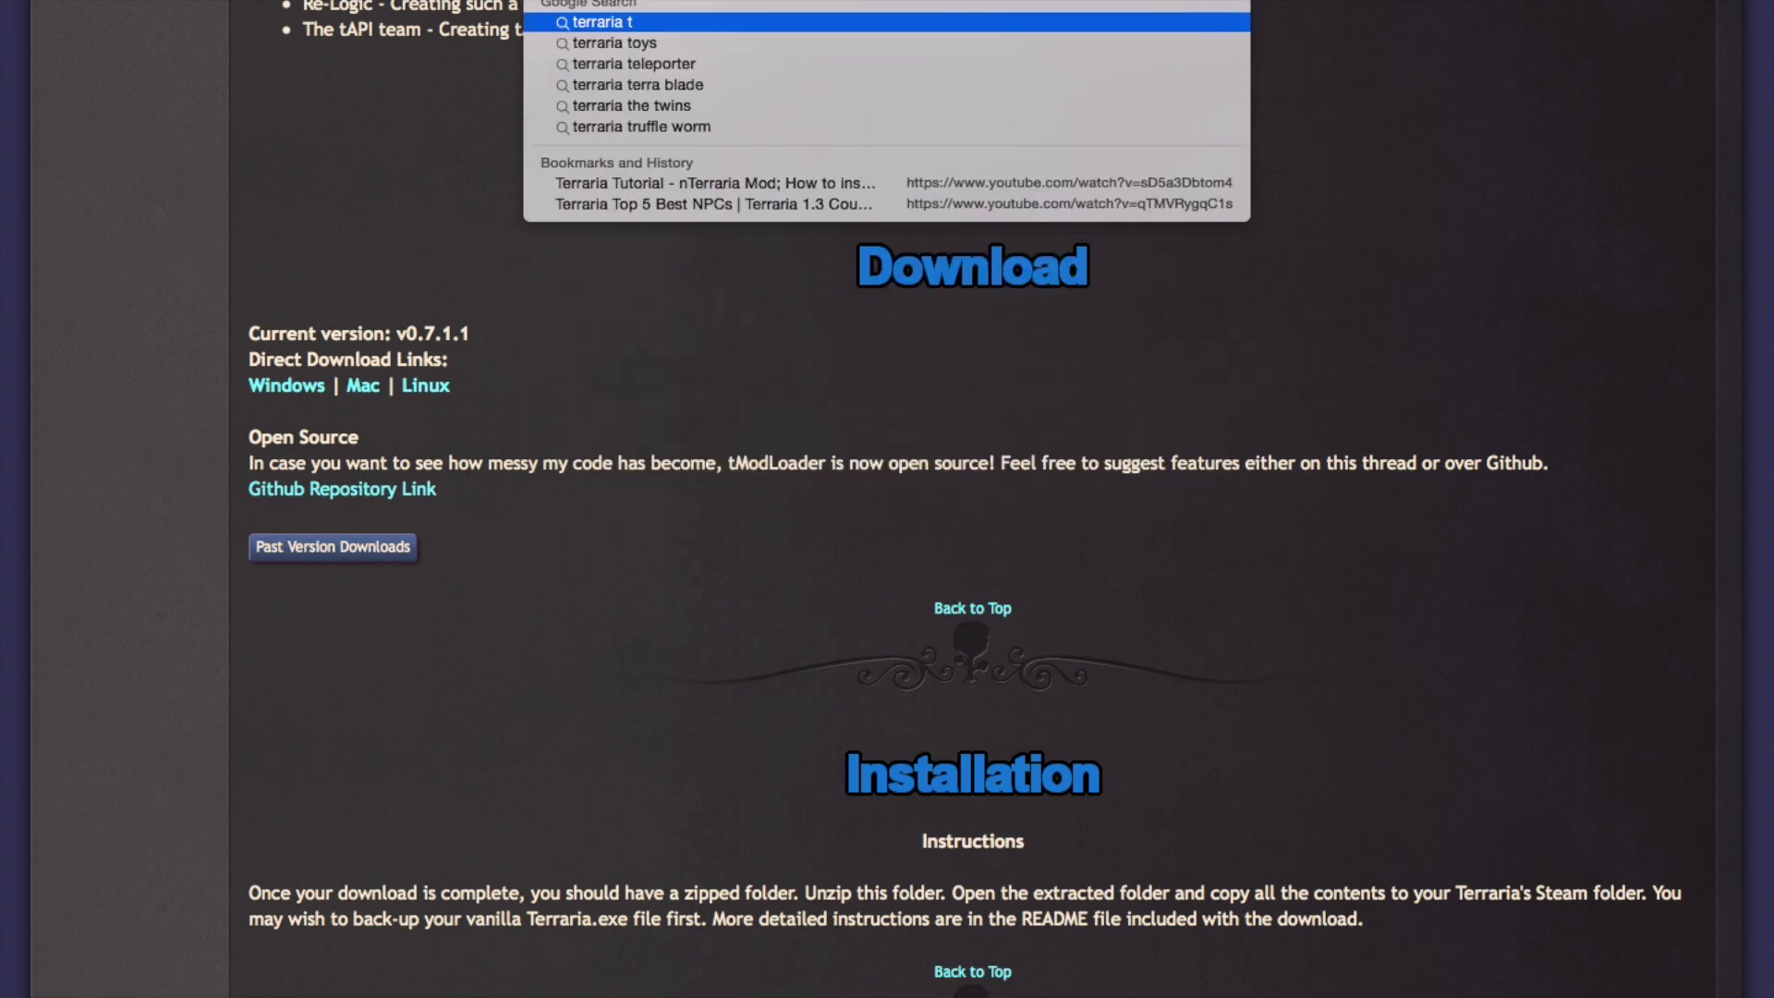
{"action": "type", "text": "horium mo"}
{"action": "key", "text": "Return"}
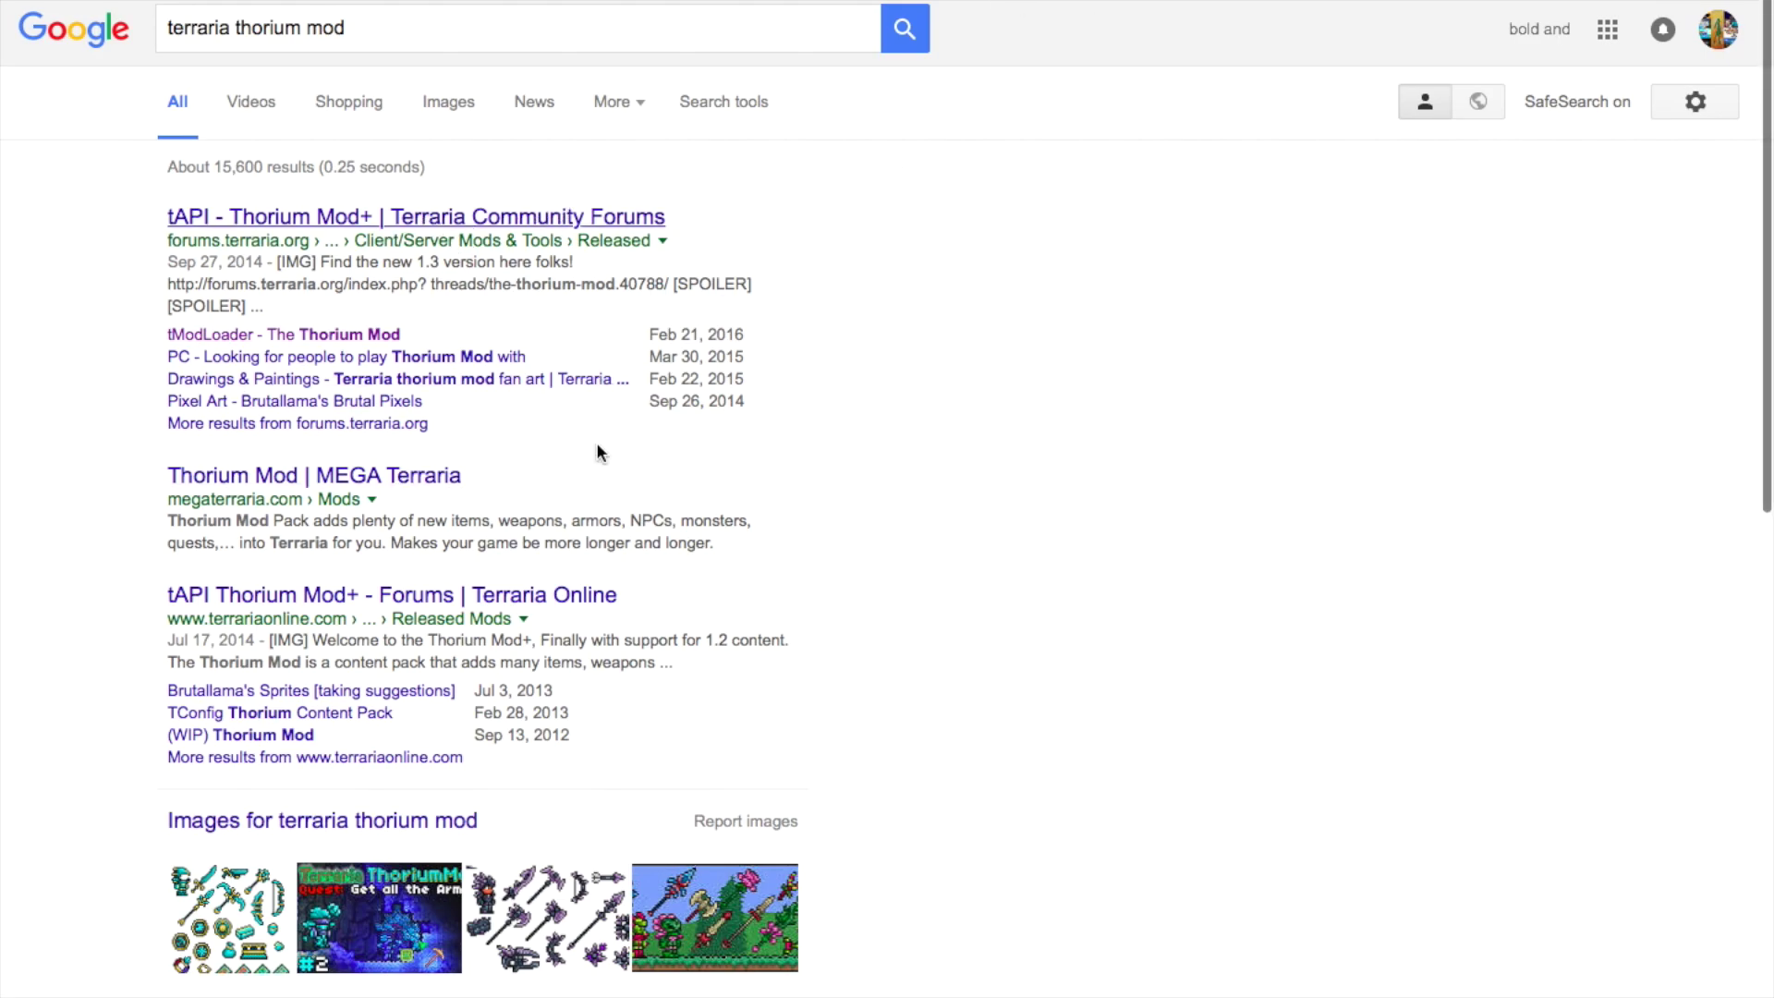
Step: Open The Thorium Mod thread on Terraria Community Forums and scroll through it
{"action": "left_click", "coordinate": [591, 218]}
{"action": "scroll", "coordinate": [769, 517], "scroll_direction": "down", "scroll_amount": 3}
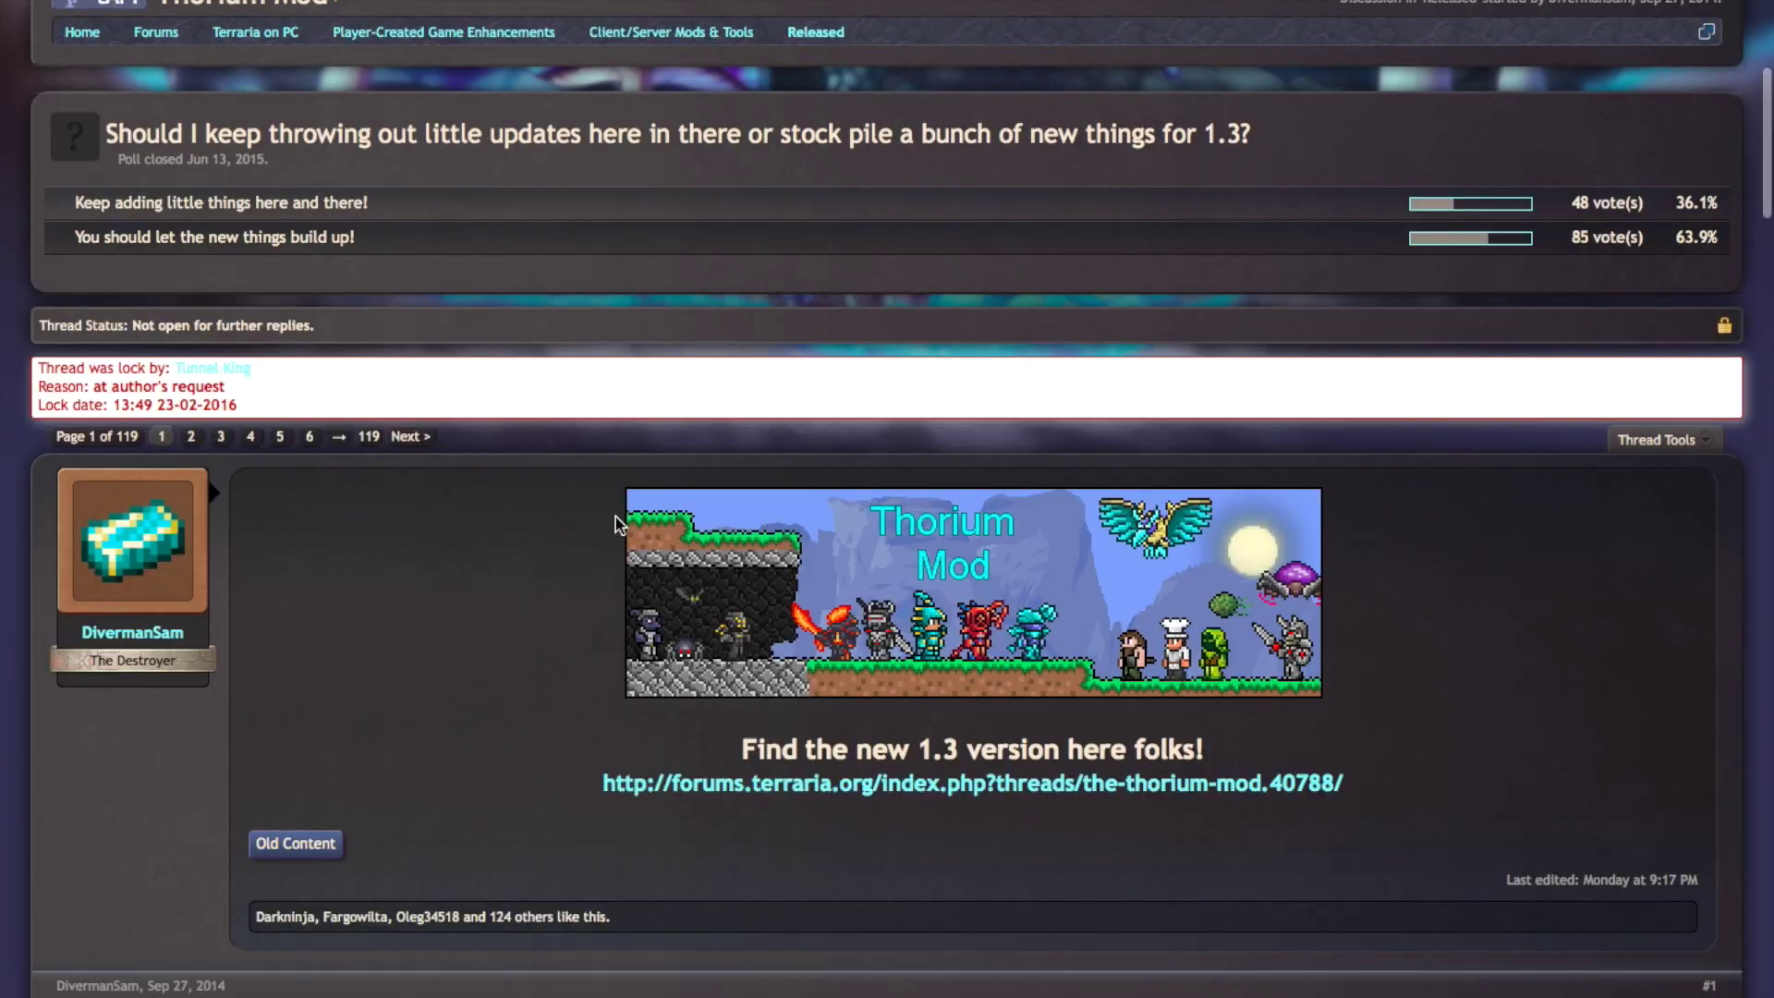
{"action": "scroll", "coordinate": [301, 564], "scroll_direction": "down", "scroll_amount": 7}
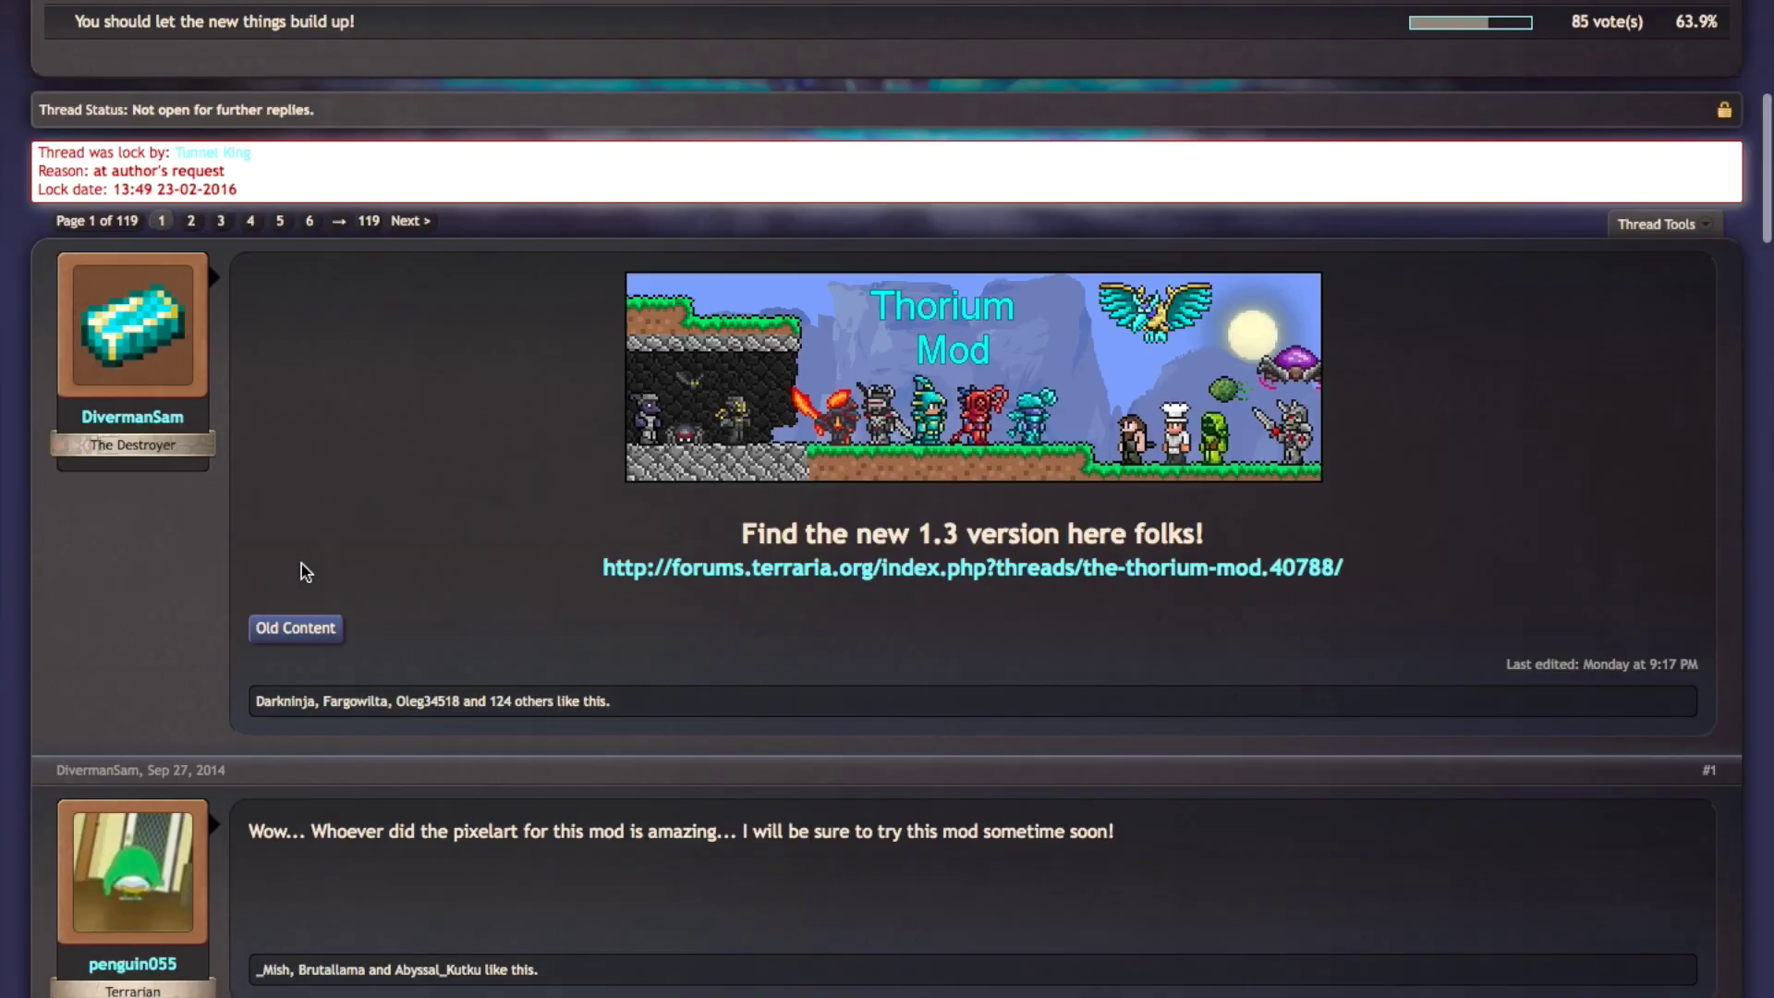
{"action": "scroll", "coordinate": [562, 606], "scroll_direction": "up", "scroll_amount": 3}
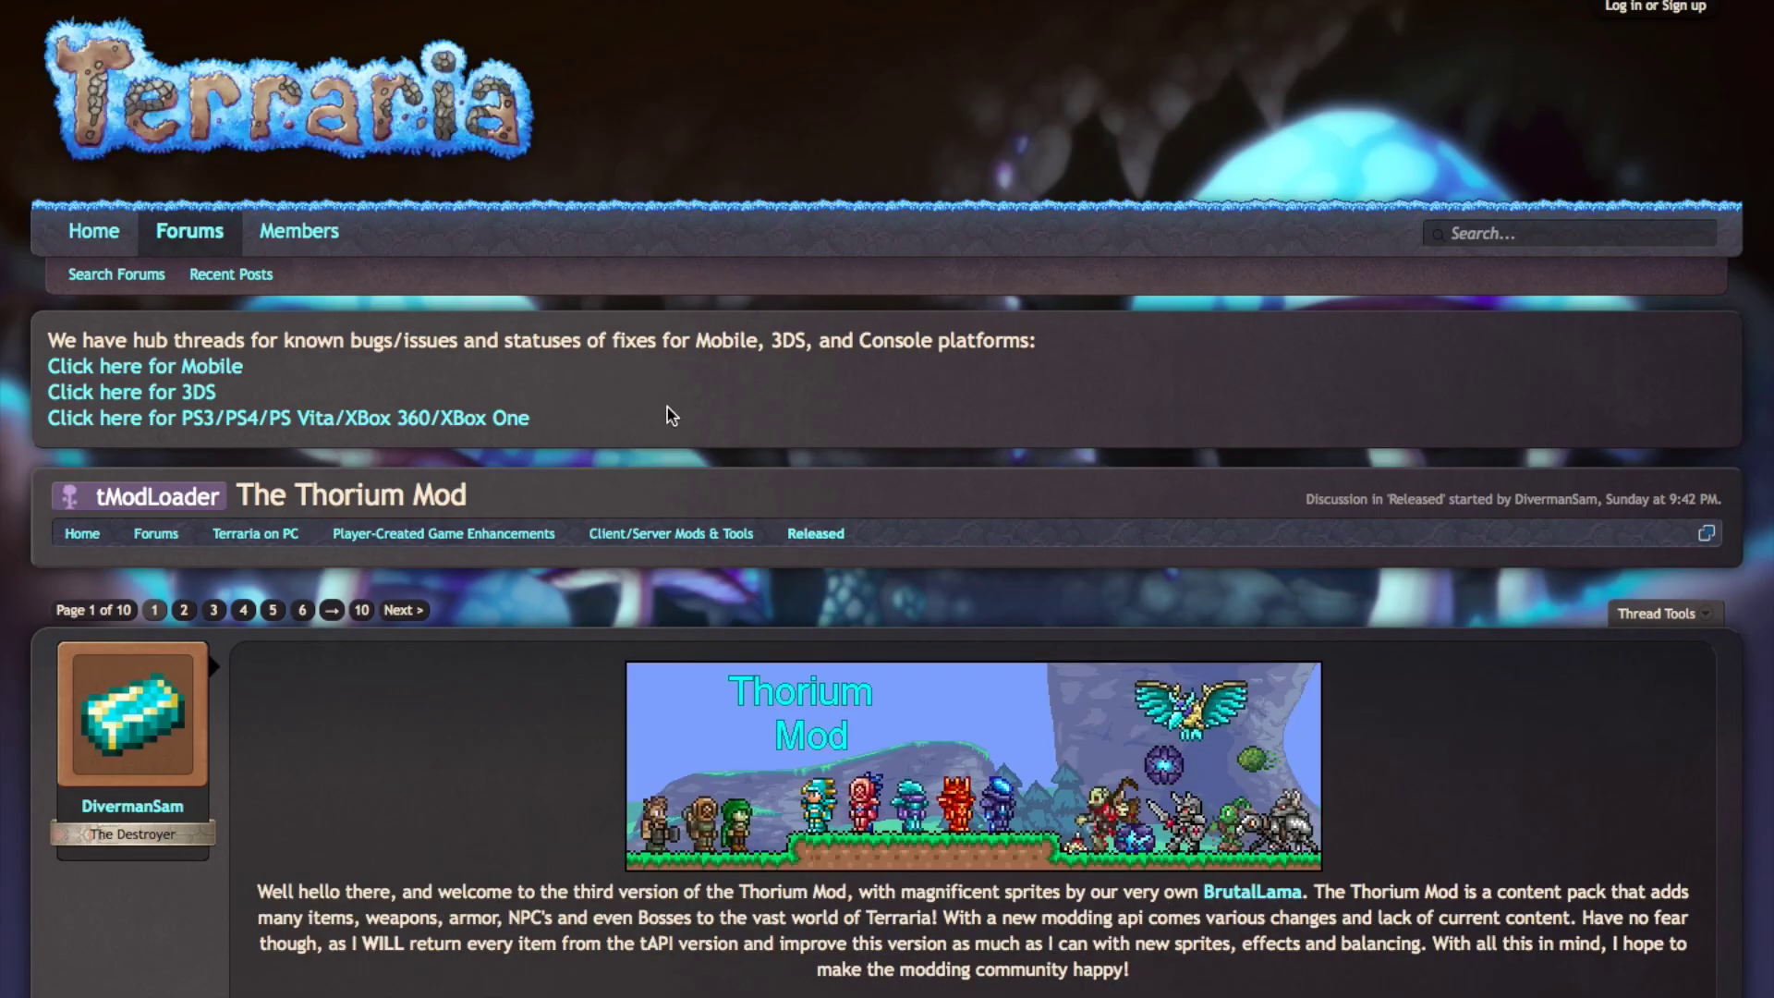
{"action": "scroll", "coordinate": [592, 518], "scroll_direction": "down", "scroll_amount": 15}
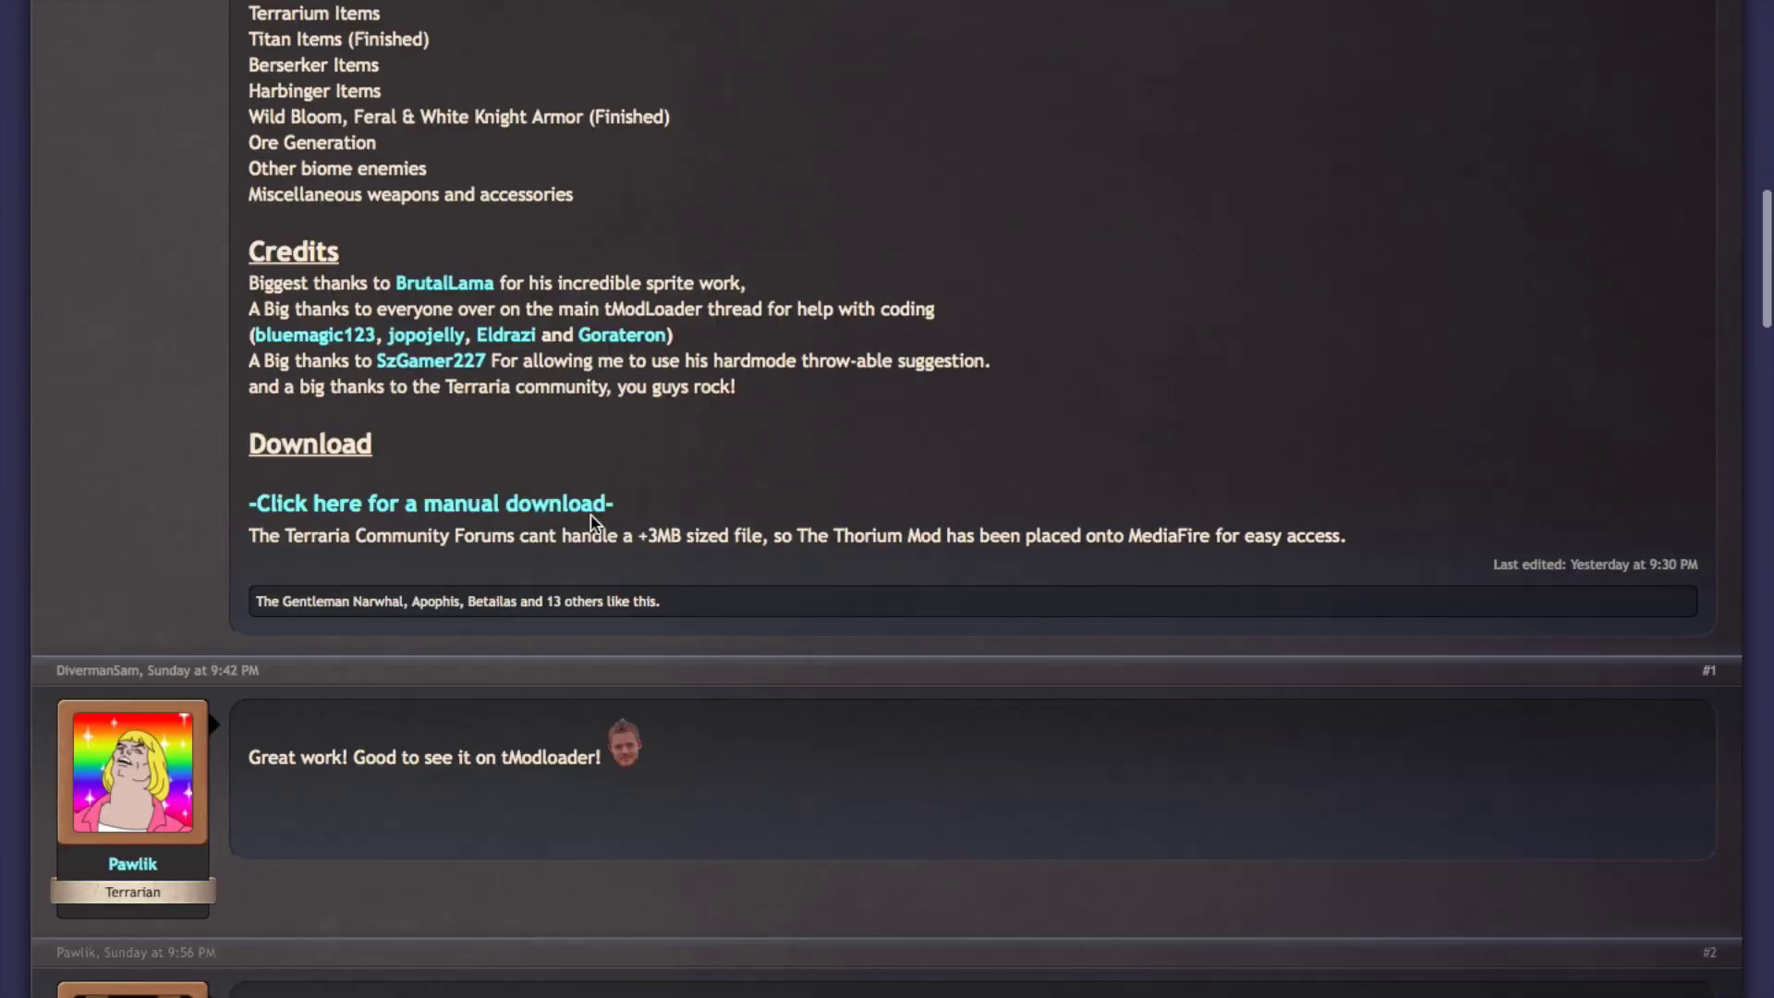
{"action": "scroll", "coordinate": [952, 463], "scroll_direction": "up", "scroll_amount": 1}
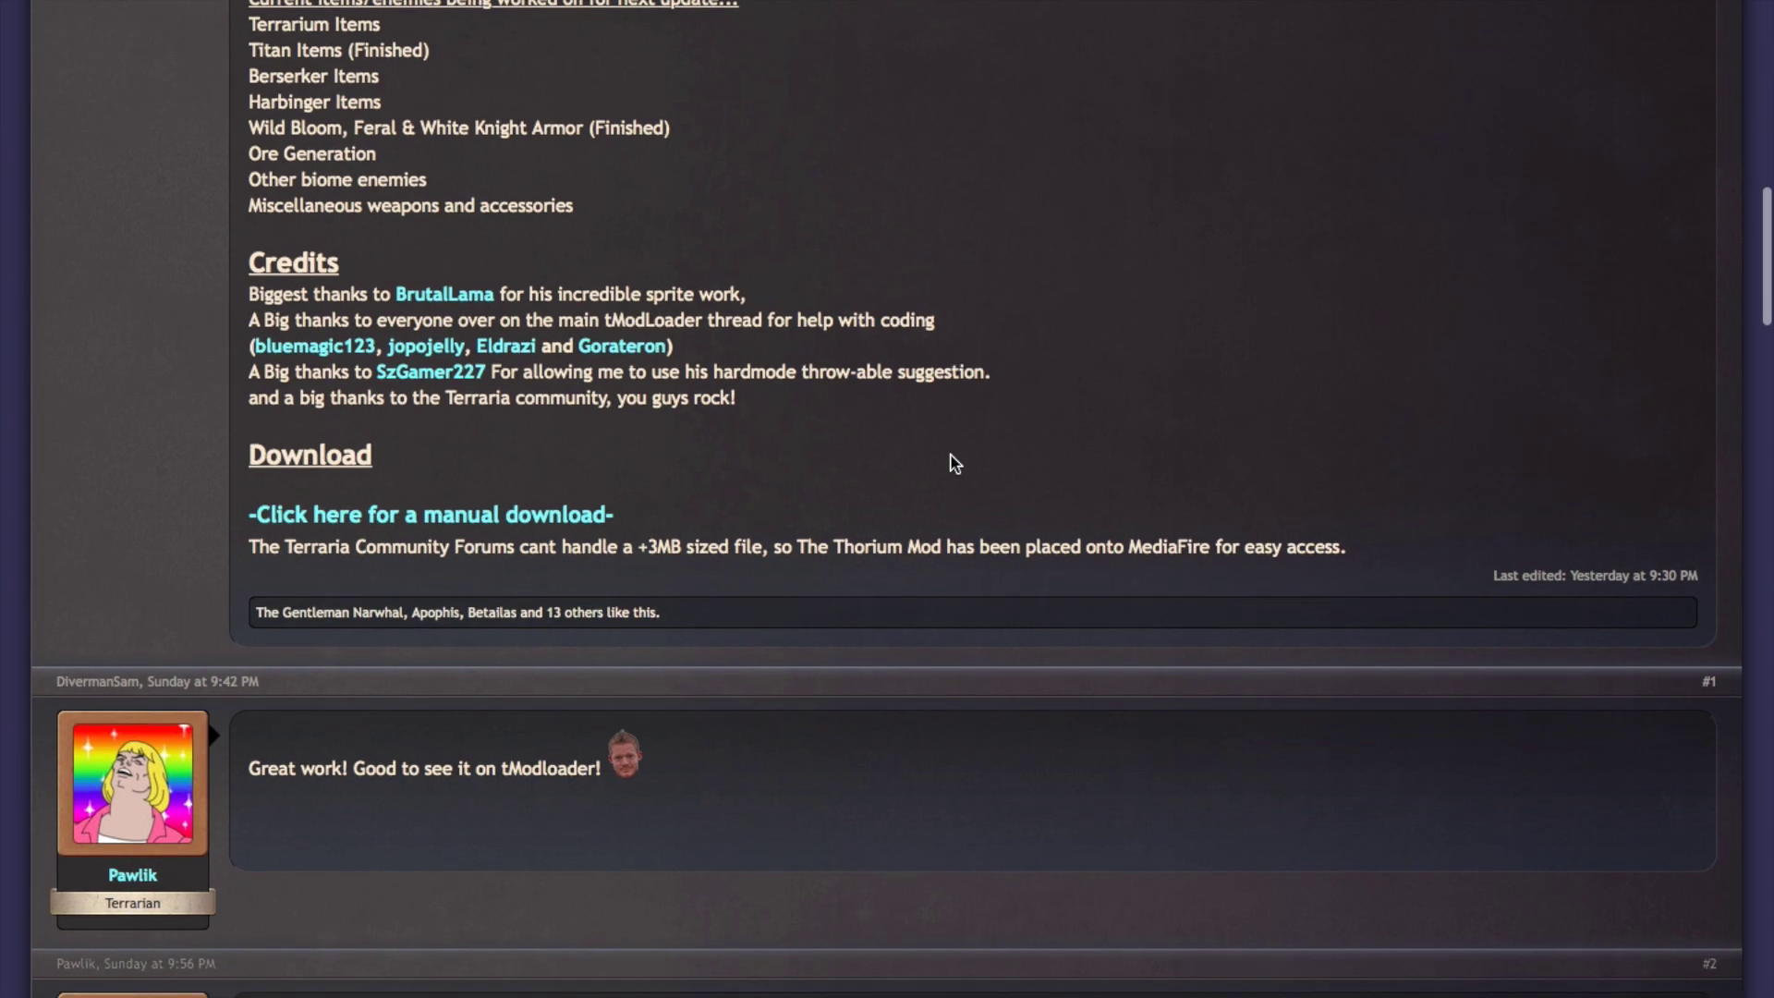
{"action": "scroll", "coordinate": [954, 463], "scroll_direction": "down", "scroll_amount": 15}
{"action": "scroll", "coordinate": [954, 463], "scroll_direction": "up", "scroll_amount": 20}
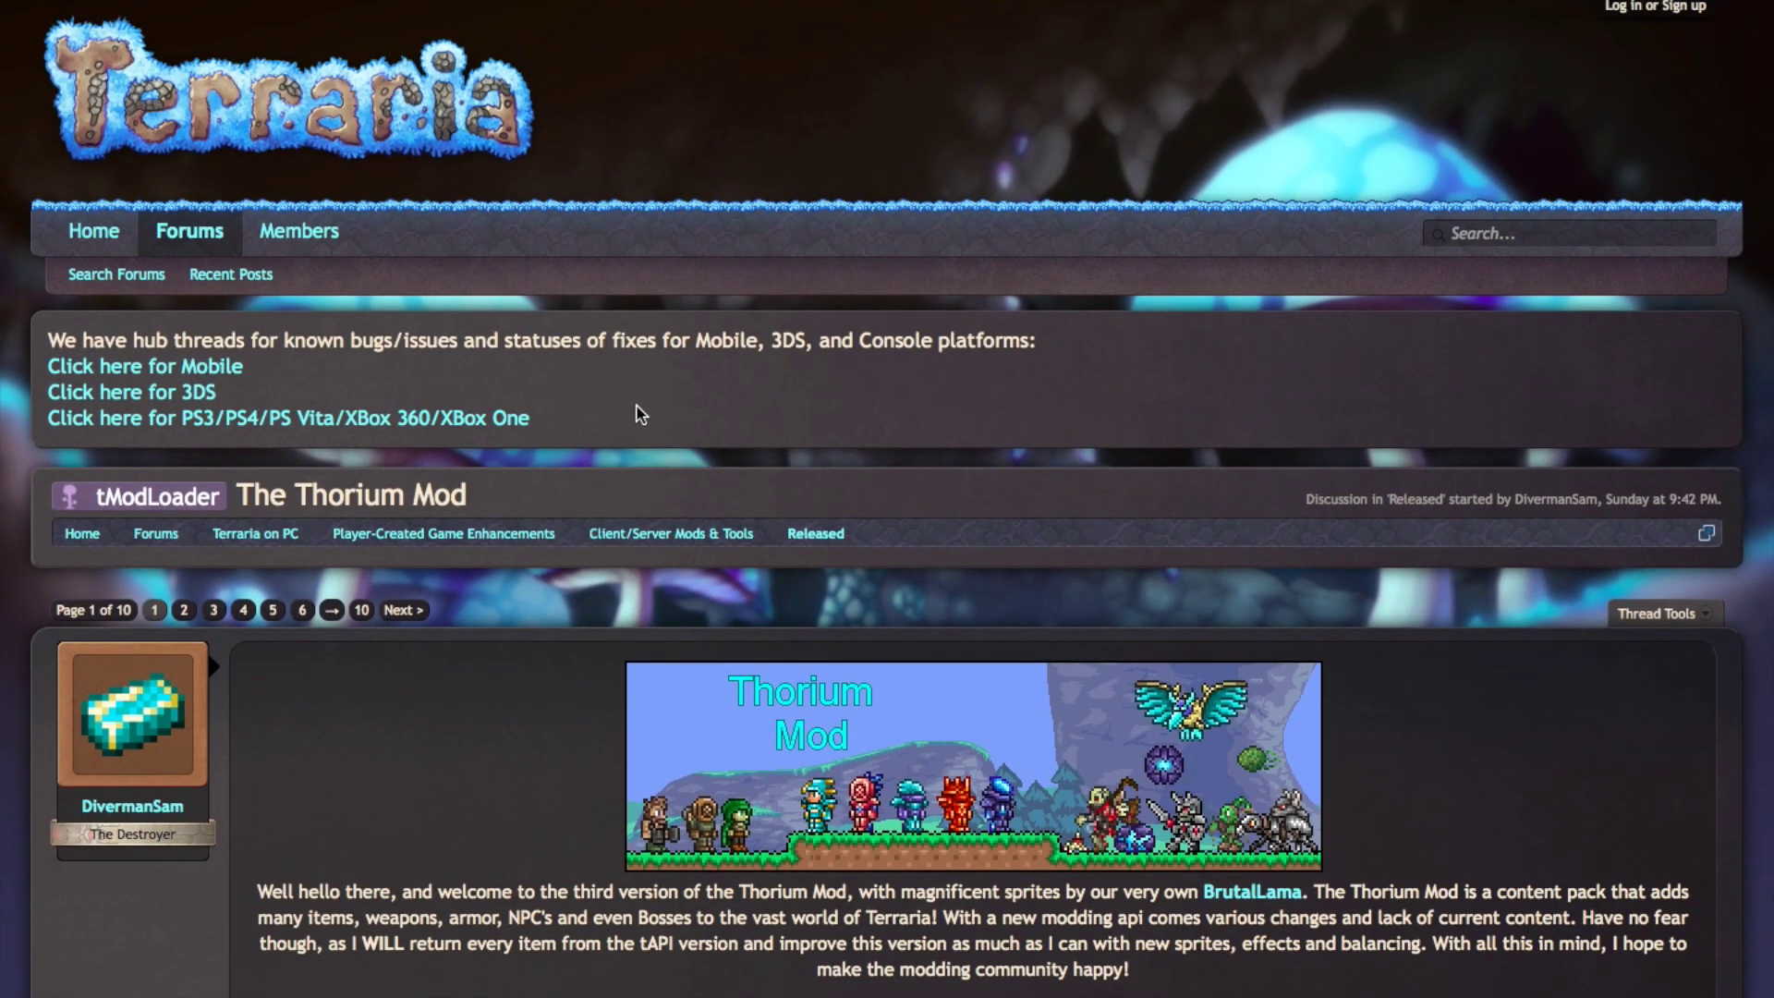
{"action": "key", "text": "ctrl+Up"}
Step: Switch via the Steam window to Terraria, now loading the Tremor mod
{"action": "left_click", "coordinate": [1275, 868]}
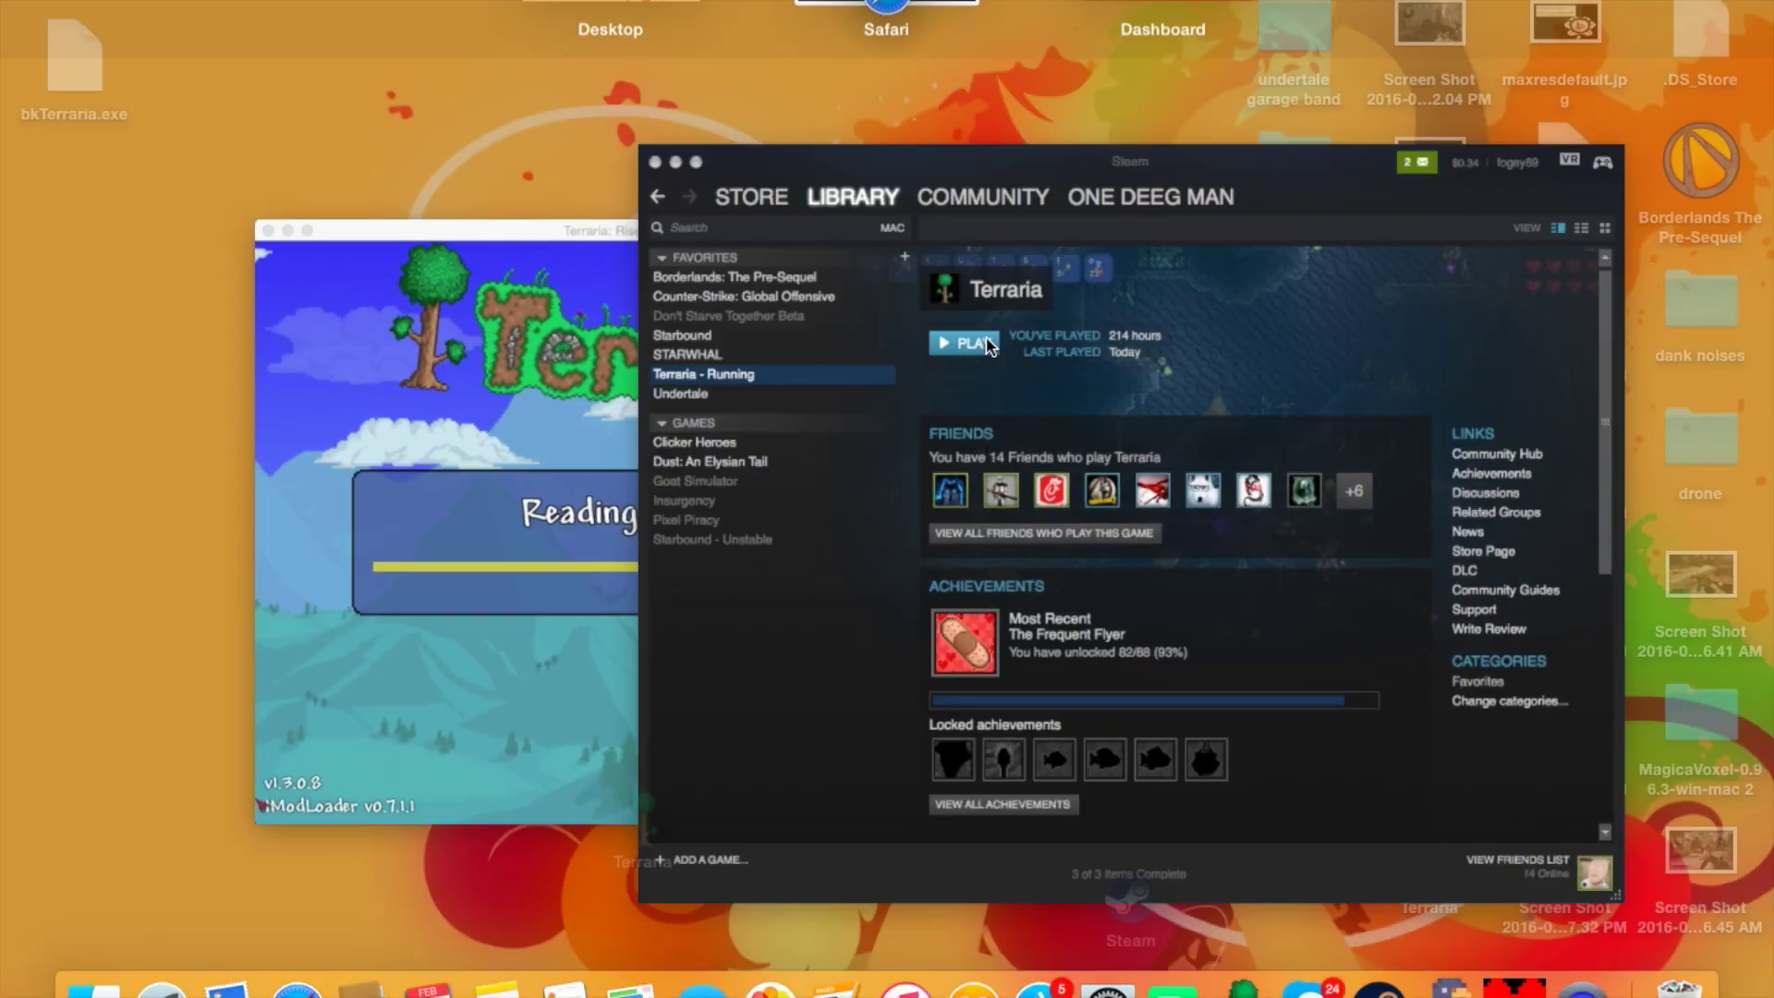
{"action": "left_click", "coordinate": [1249, 987]}
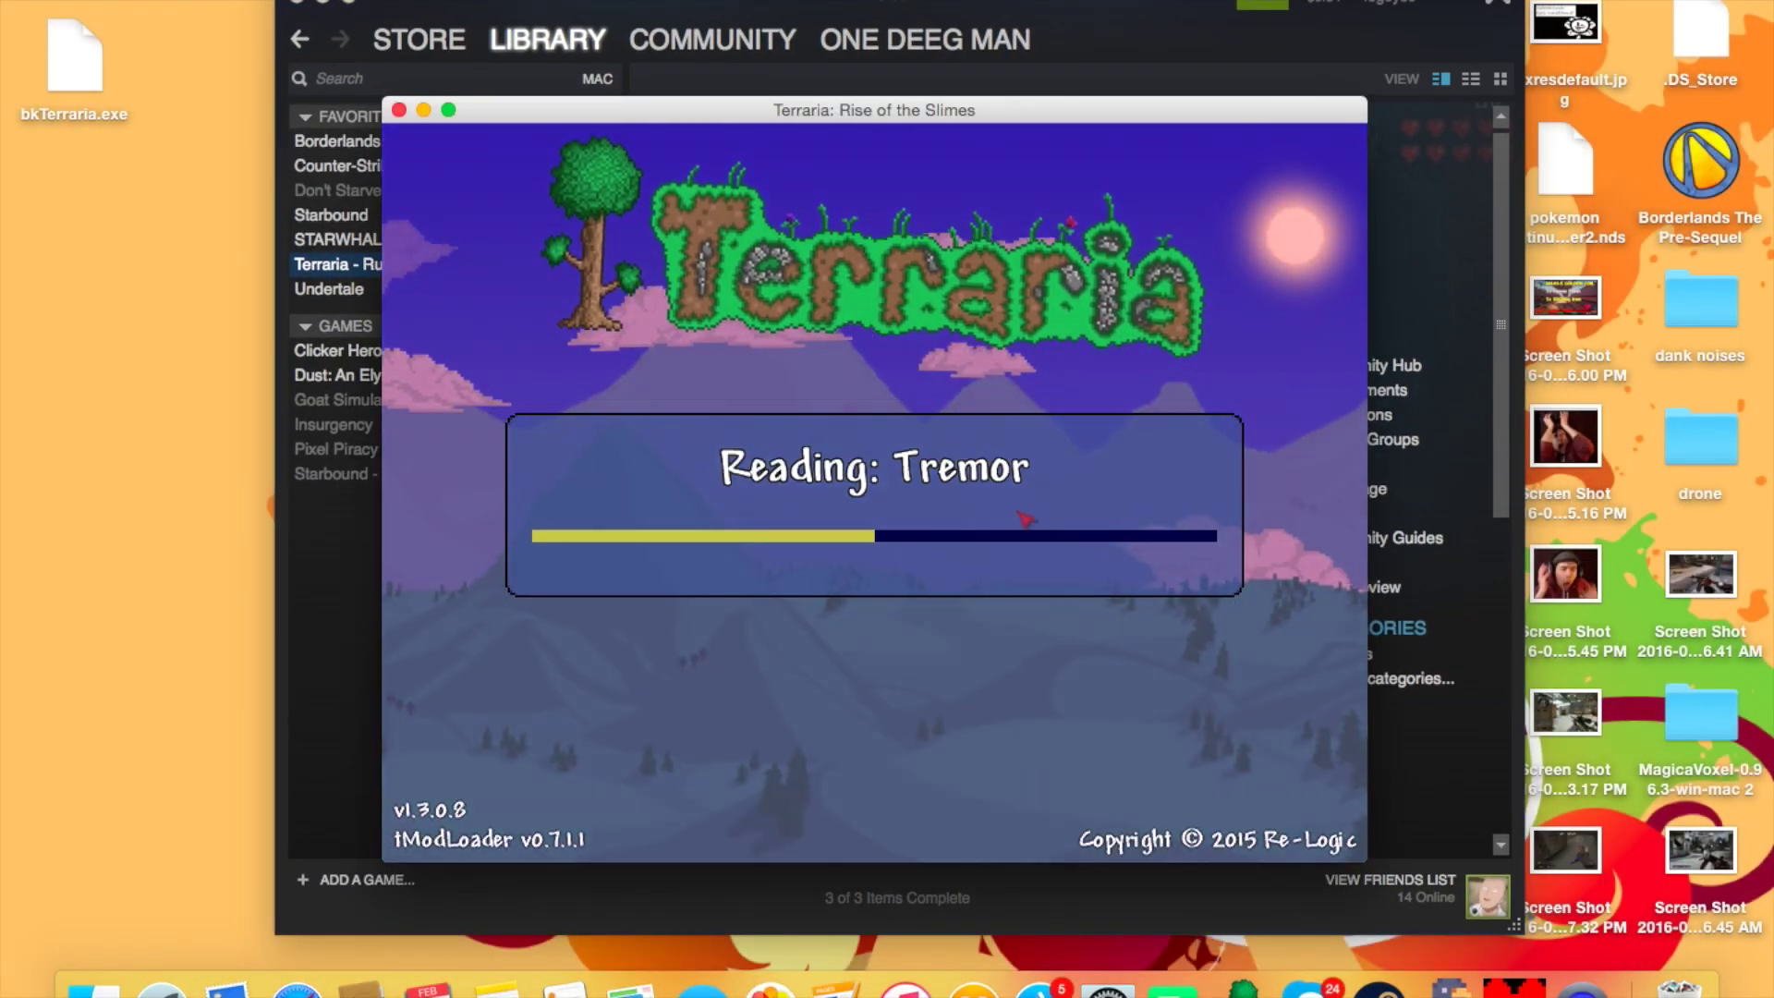